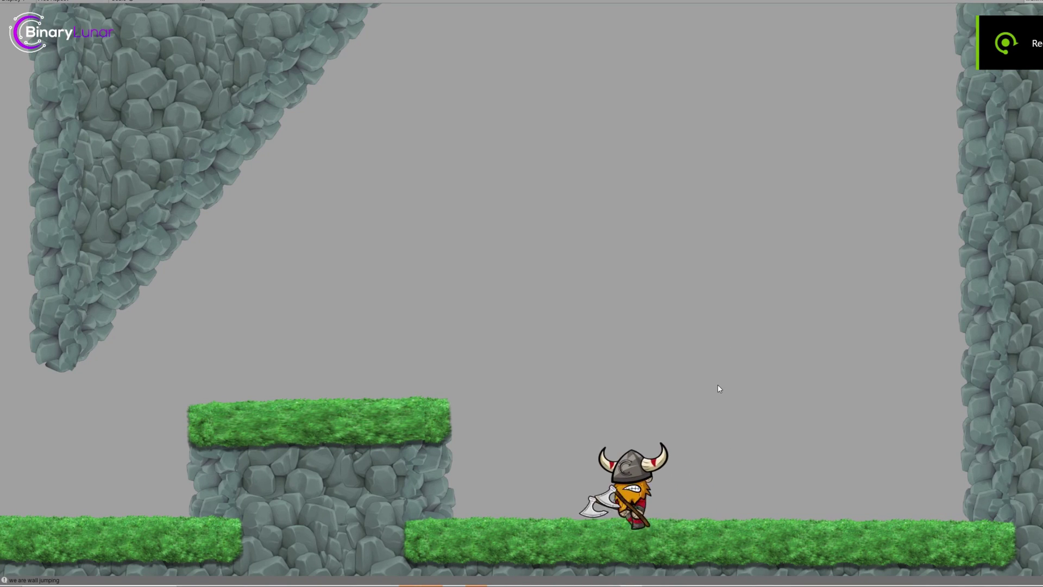
pyautogui.press('Right')
pyautogui.press('Left')
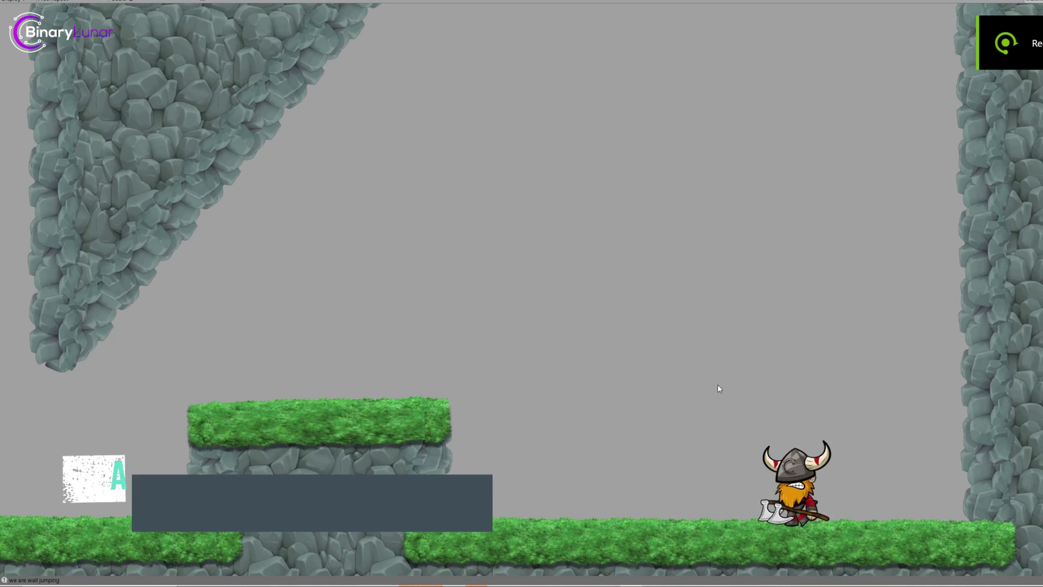
pyautogui.press('Right')
pyautogui.press('Left')
pyautogui.press('space')
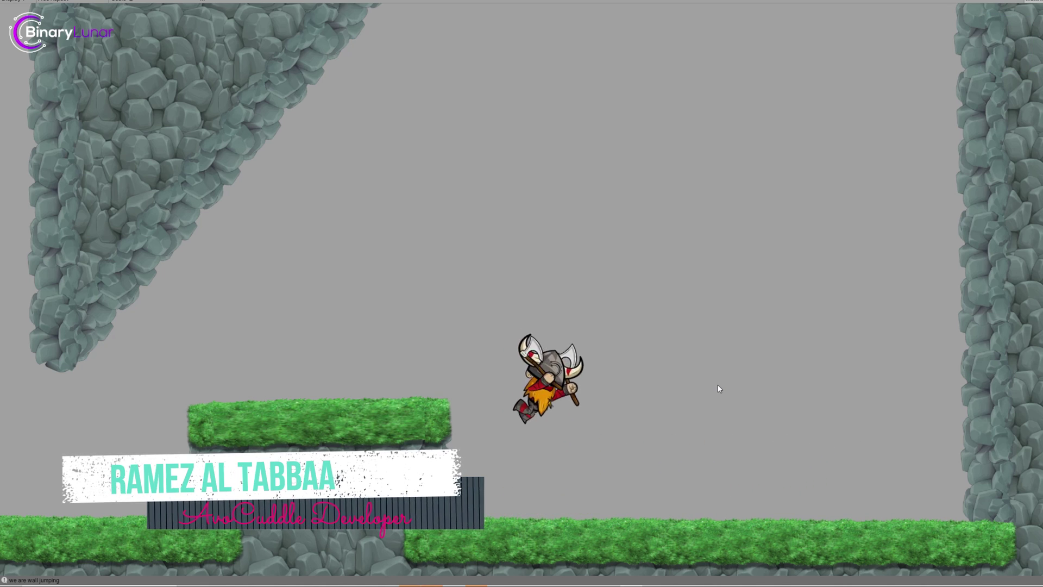
pyautogui.press('Right')
pyautogui.press('space')
pyautogui.press('Left')
pyautogui.press('space')
pyautogui.press('Right')
pyautogui.press('space')
pyautogui.press('Left')
pyautogui.press('space')
pyautogui.press('Right')
pyautogui.press('space')
pyautogui.press('space')
pyautogui.press('space')
pyautogui.press('space')
pyautogui.press('space')
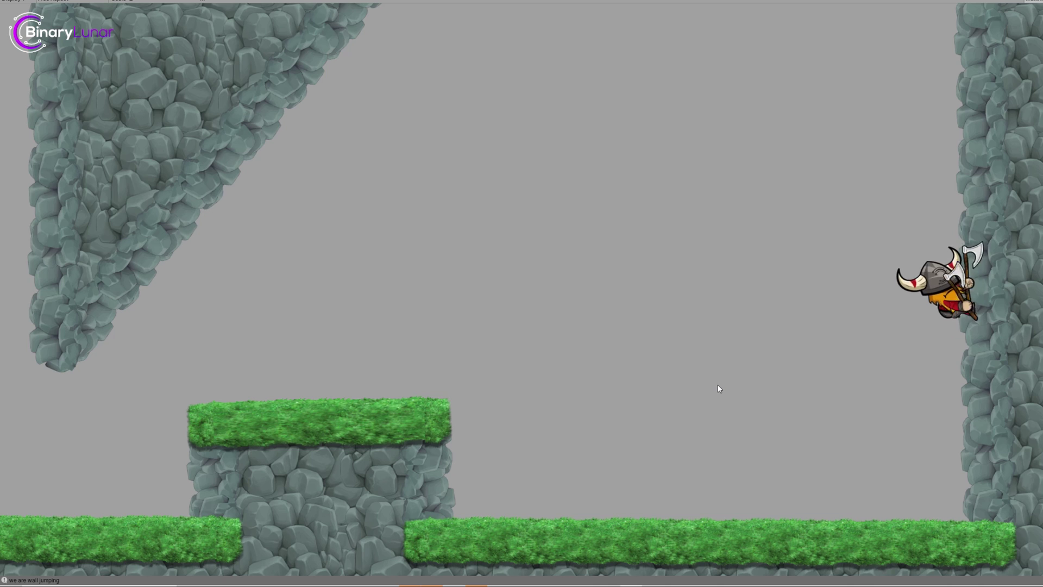
pyautogui.press('space')
pyautogui.press('Left')
pyautogui.press('Left')
pyautogui.press('Left')
pyautogui.press('Right')
pyautogui.press('space')
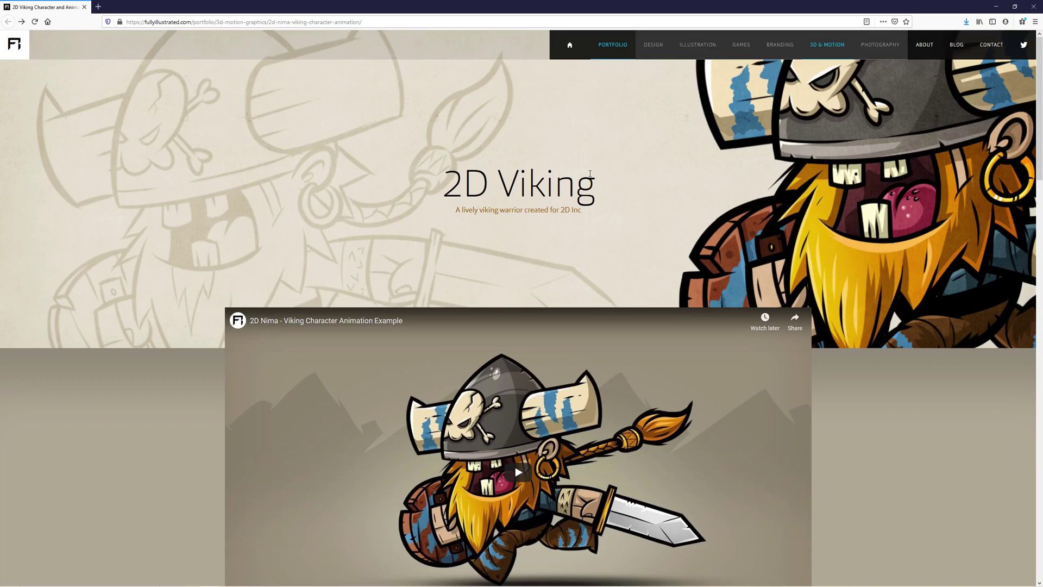
# Step: Examine the viking sketches and separated body parts on the 2D Viking portfolio page, and switch to Photoshop
pyautogui.scroll(-4, 590, 177)
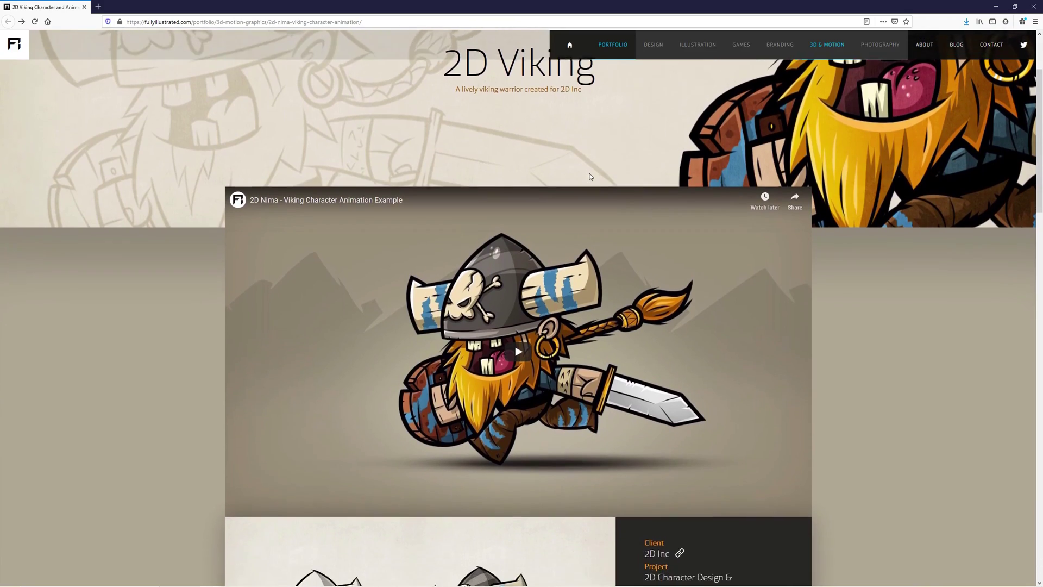
pyautogui.scroll(-7, 591, 177)
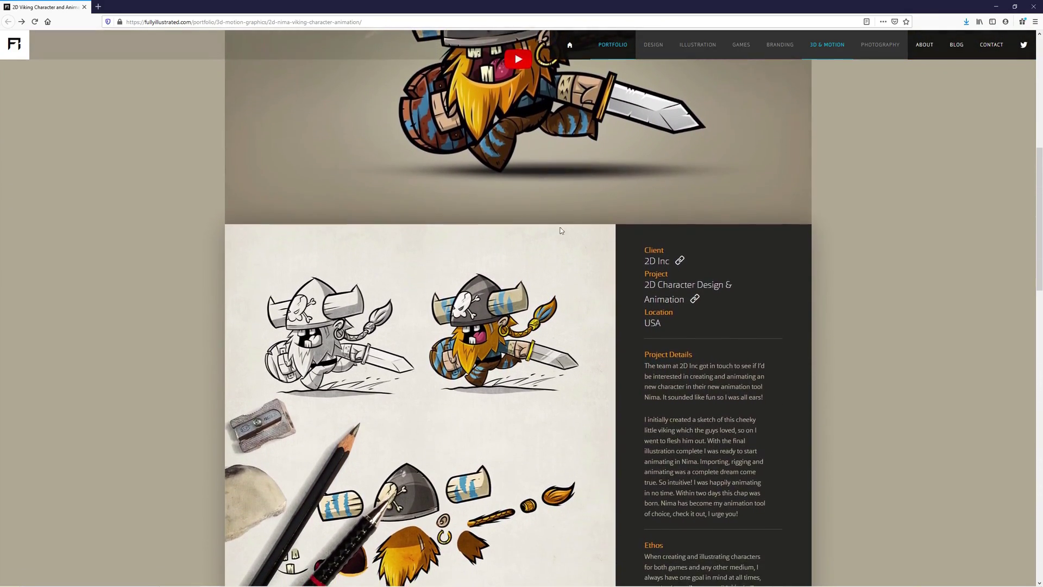
pyautogui.scroll(-1, 558, 238)
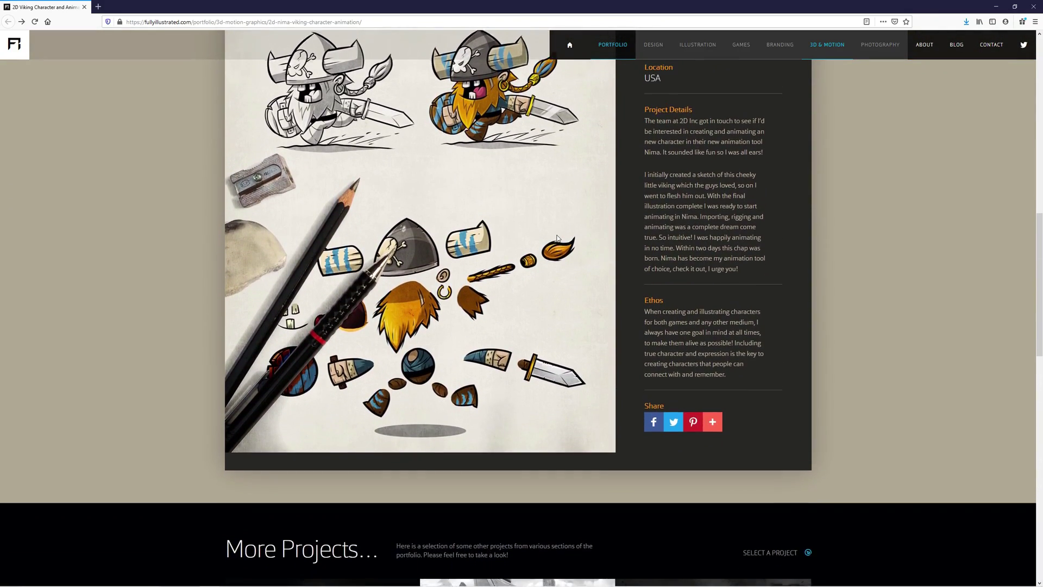
pyautogui.scroll(2, 558, 237)
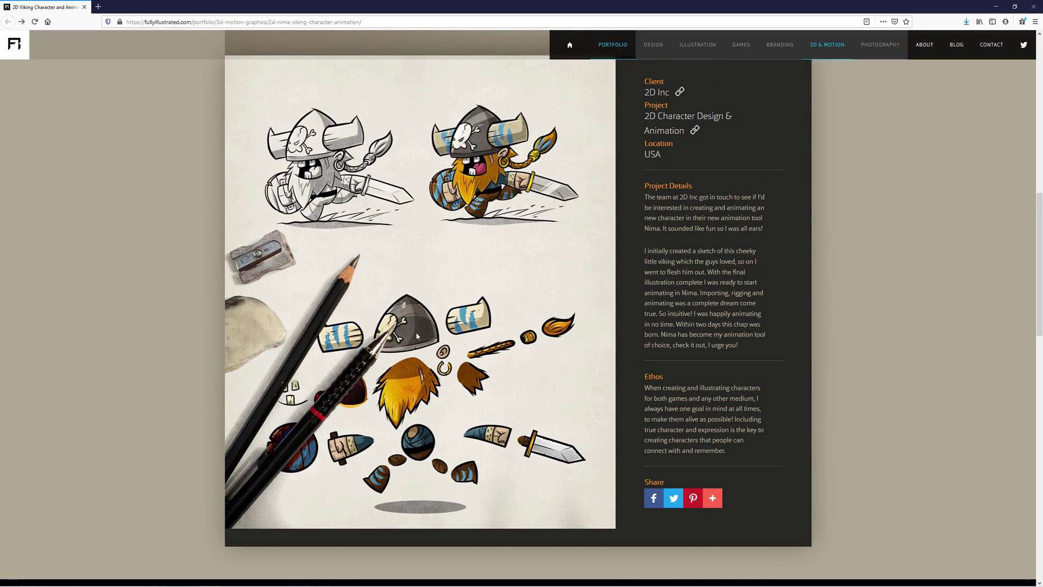
pyautogui.hotkey('alt', 'Tab')
pyautogui.hotkey('alt', 'Tab')
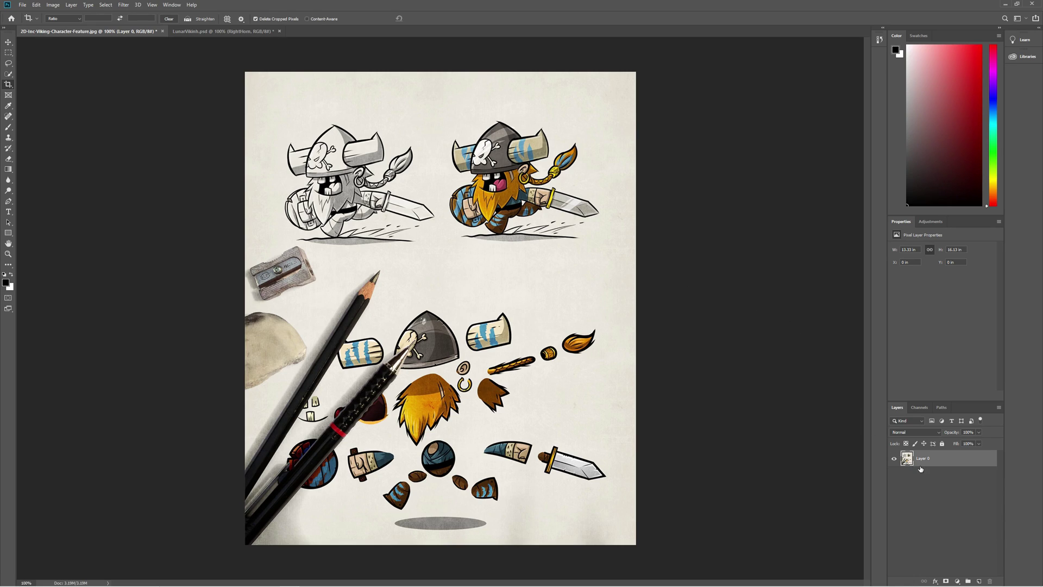
pyautogui.click(978, 580)
pyautogui.doubleClick(921, 458)
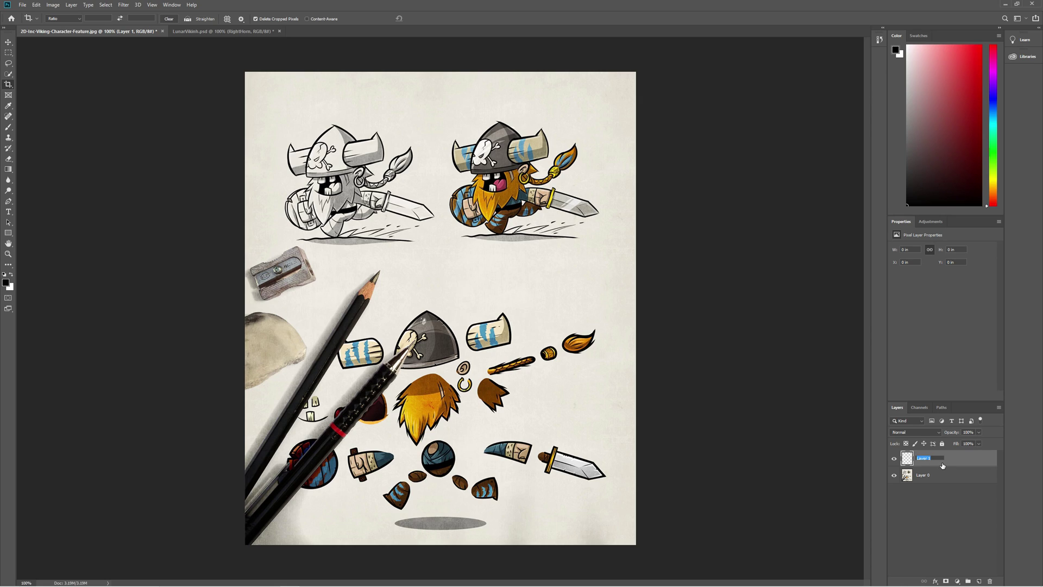
pyautogui.click(931, 530)
pyautogui.click(926, 460)
pyautogui.press('Delete')
# Step: Create a layer group named Helmet above the reference image and add a new empty layer inside it
pyautogui.click(968, 581)
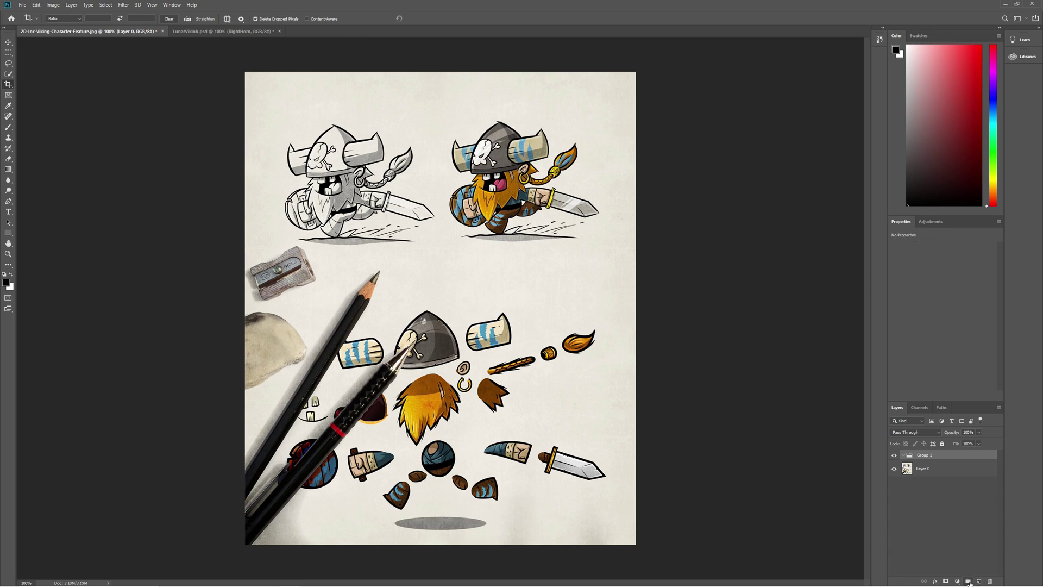
pyautogui.doubleClick(925, 455)
pyautogui.write('Helmet')
pyautogui.press('Return')
pyautogui.click(979, 580)
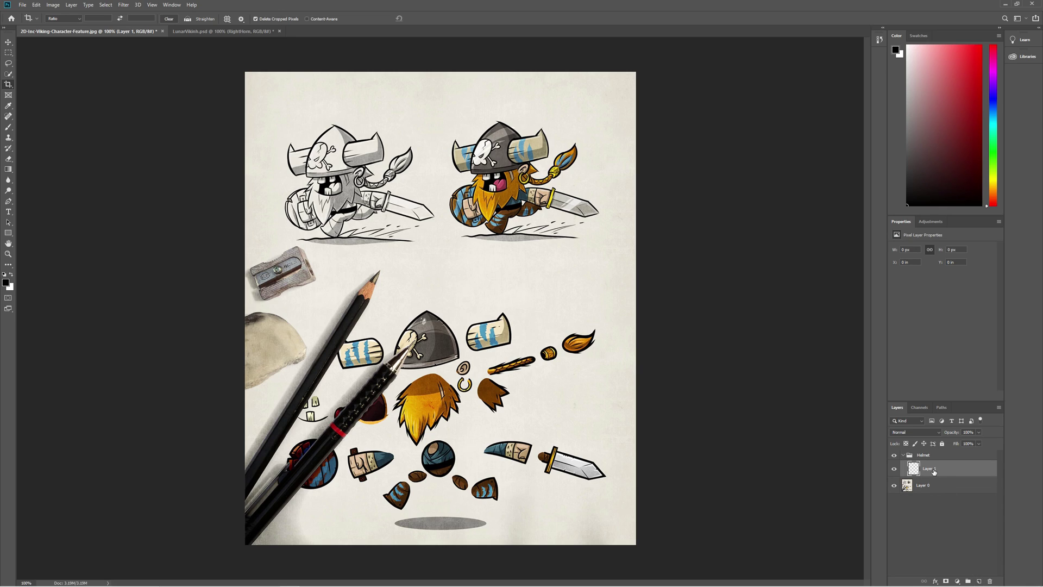
# Step: Switch to the Curvature Pen Tool
pyautogui.click(8, 201)
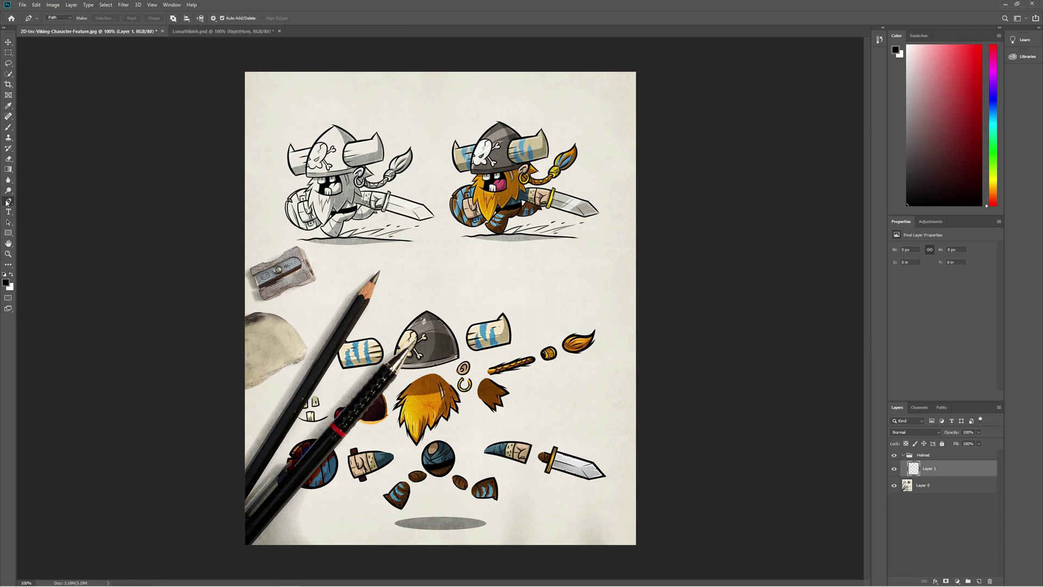
pyautogui.rightClick(6, 202)
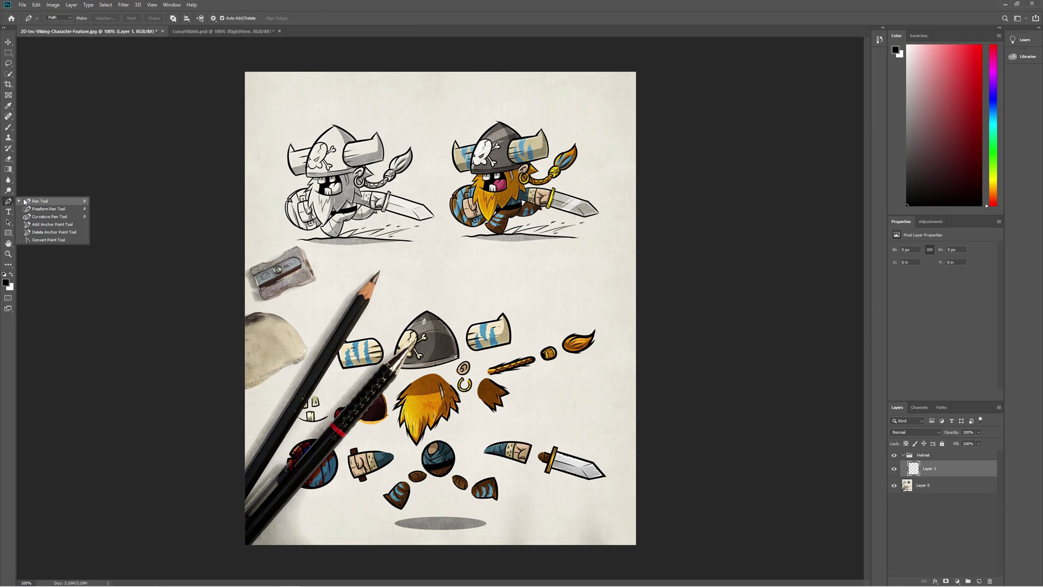
pyautogui.click(48, 216)
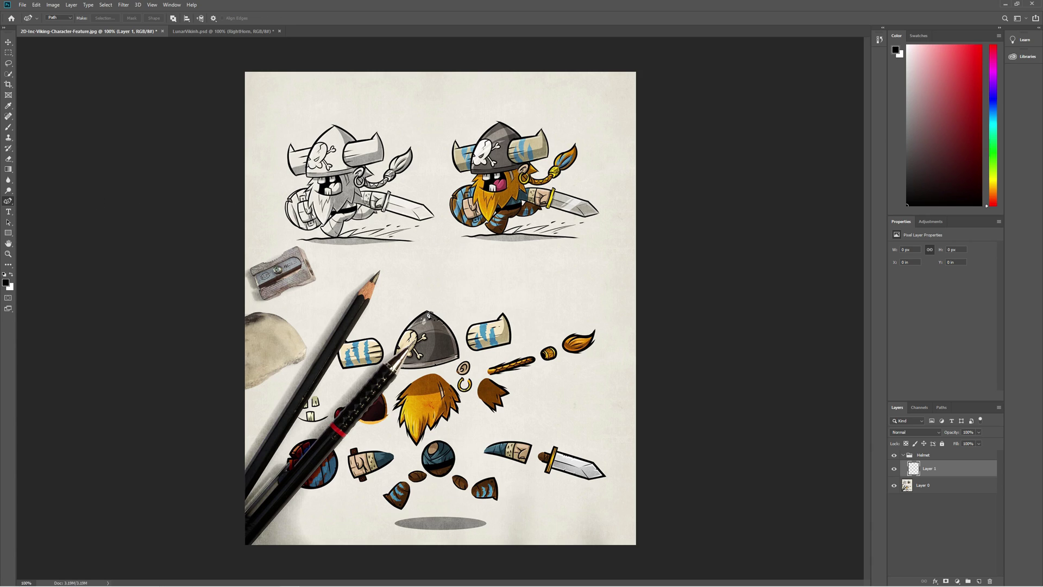
pyautogui.click(507, 261)
pyautogui.click(556, 270)
pyautogui.click(560, 309)
pyautogui.press('Delete')
pyautogui.press('Delete')
# Step: Trace the outline of the separated grey helmet with a closed curved path
pyautogui.click(428, 313)
pyautogui.click(454, 345)
pyautogui.moveTo(443, 337); pyautogui.dragTo(451, 331)
pyautogui.hotkey('ctrl', '+')
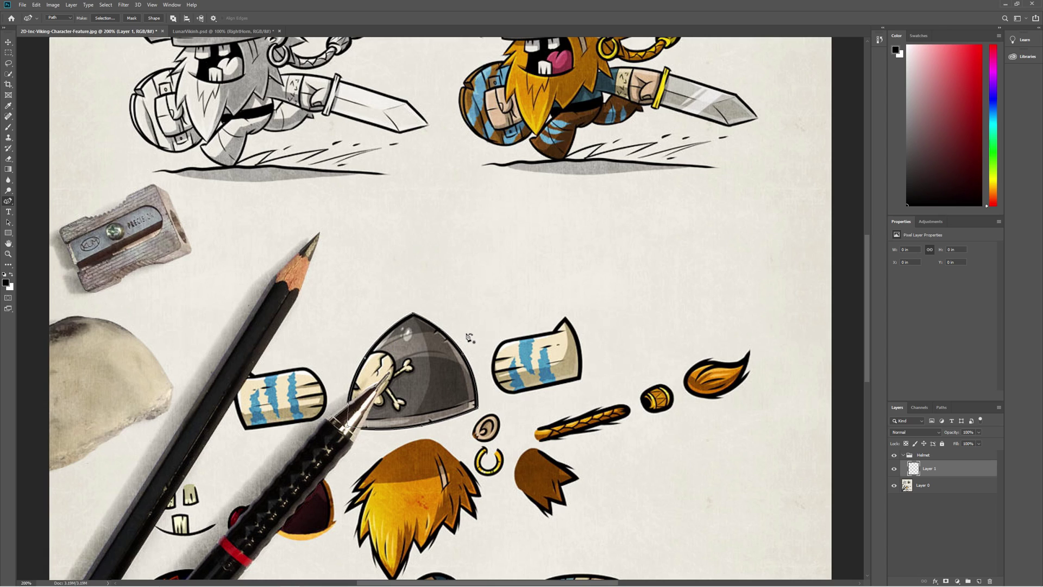
# Step: Switch to the Brush tool, try a short stroke on the blank area above the helmet, and undo it
pyautogui.click(8, 127)
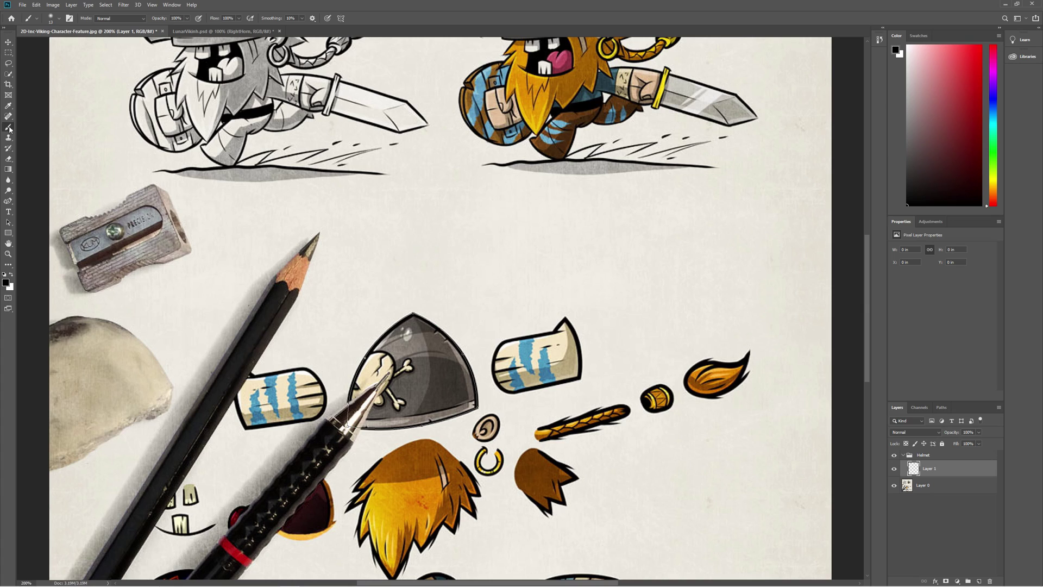
pyautogui.click(60, 20)
pyautogui.click(60, 20)
pyautogui.moveTo(517, 263); pyautogui.dragTo(550, 266)
pyautogui.hotkey('ctrl', 'z')
pyautogui.click(58, 20)
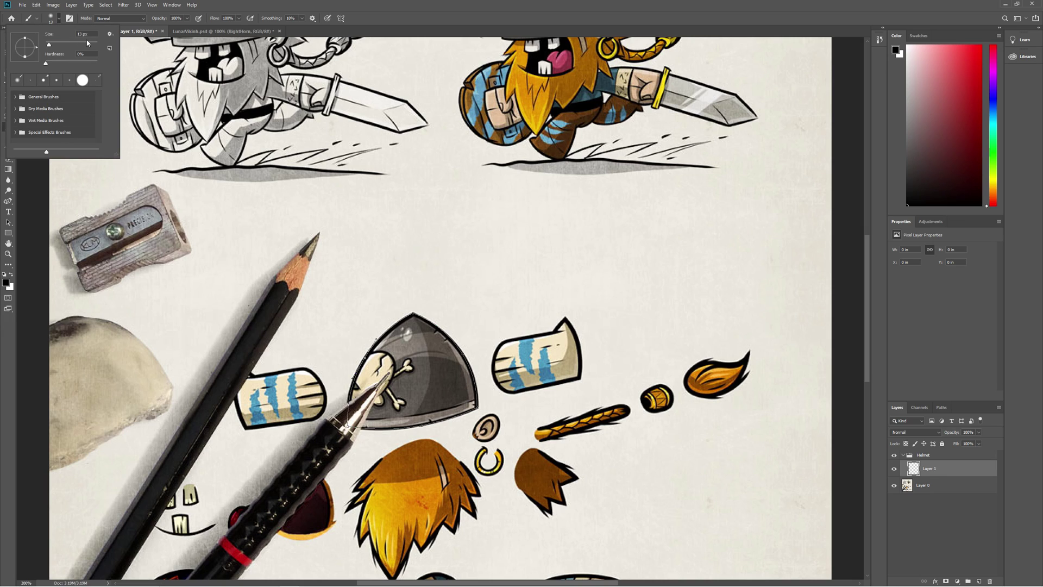
pyautogui.click(58, 19)
pyautogui.click(58, 19)
pyautogui.click(58, 20)
pyautogui.click(58, 20)
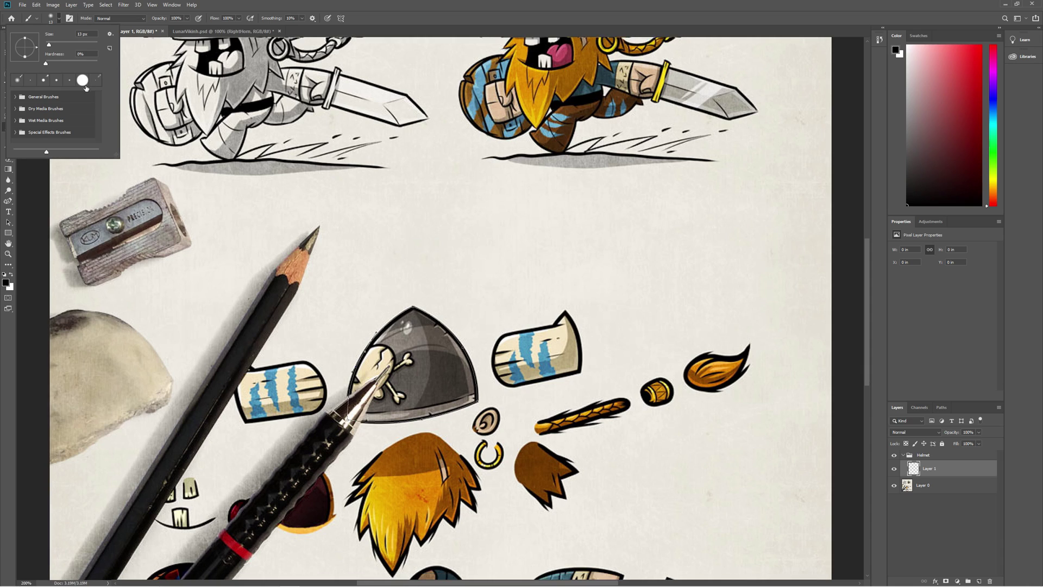
pyautogui.click(59, 21)
pyautogui.click(58, 20)
# Step: Choose the Hard Round 123 brush tip and set its size to 10 px
pyautogui.click(71, 20)
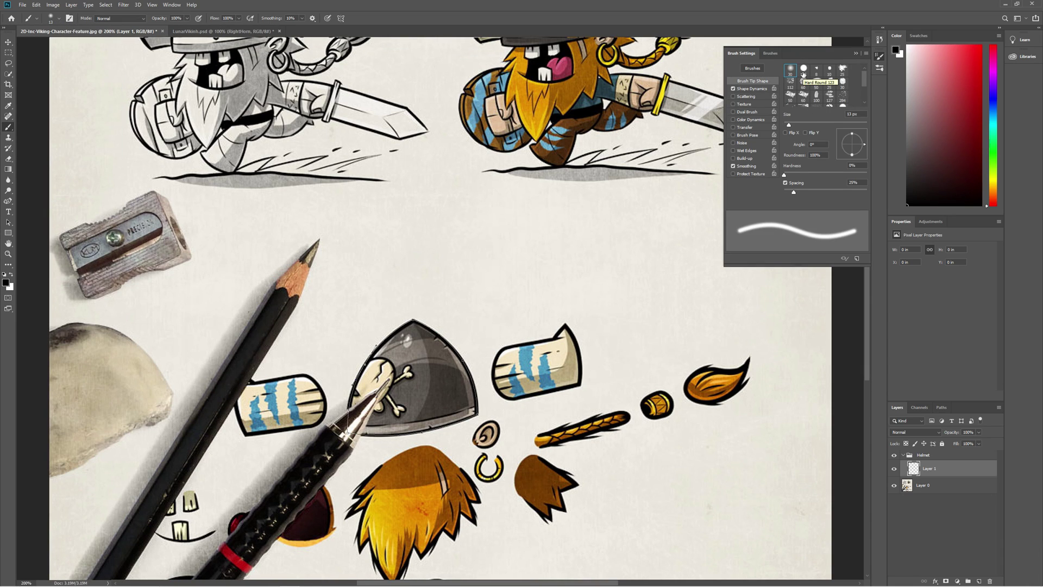
pyautogui.click(803, 75)
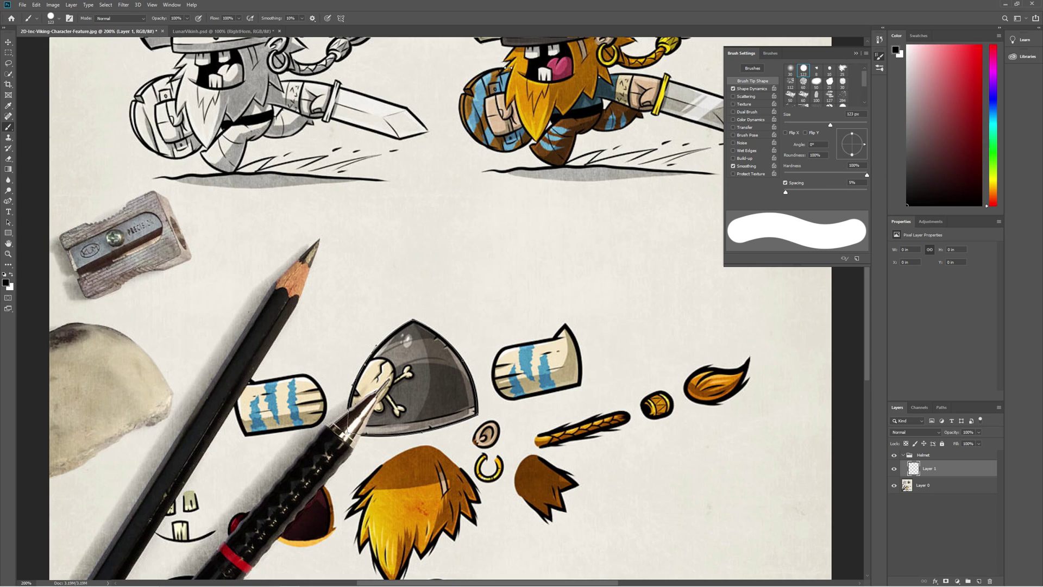
pyautogui.click(59, 19)
pyautogui.write('10')
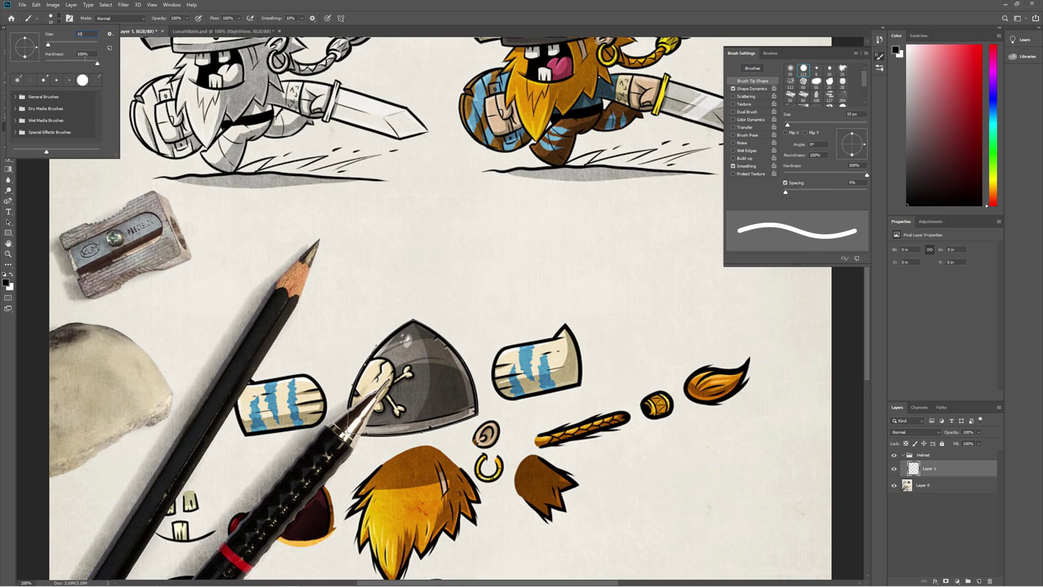
pyautogui.press('Return')
# Step: Try a test stroke above the helmet, undo it, and set the brush size to 5 px
pyautogui.moveTo(440, 262); pyautogui.dragTo(491, 265)
pyautogui.hotkey('ctrl', 'z')
pyautogui.click(59, 19)
pyautogui.write('5')
pyautogui.press('Return')
# Step: Set the brush's Shape Dynamics size control to Pen Pressure with a minimum diameter of 40%
pyautogui.click(755, 89)
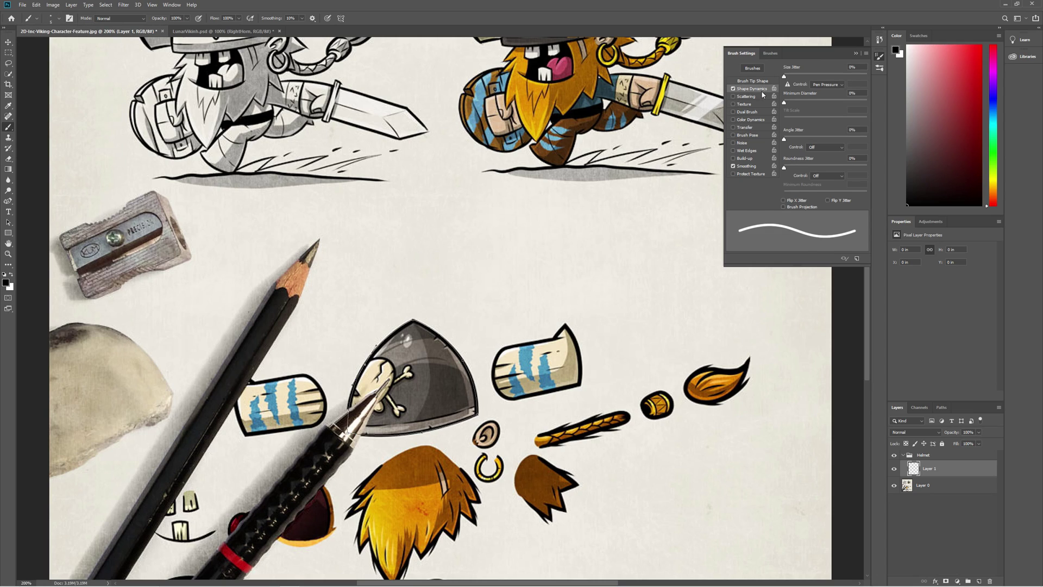
pyautogui.click(826, 86)
pyautogui.click(825, 111)
pyautogui.write('40')
# Step: Stroke the helmet path with the Brush, with Simulate Pressure enabled
pyautogui.click(8, 201)
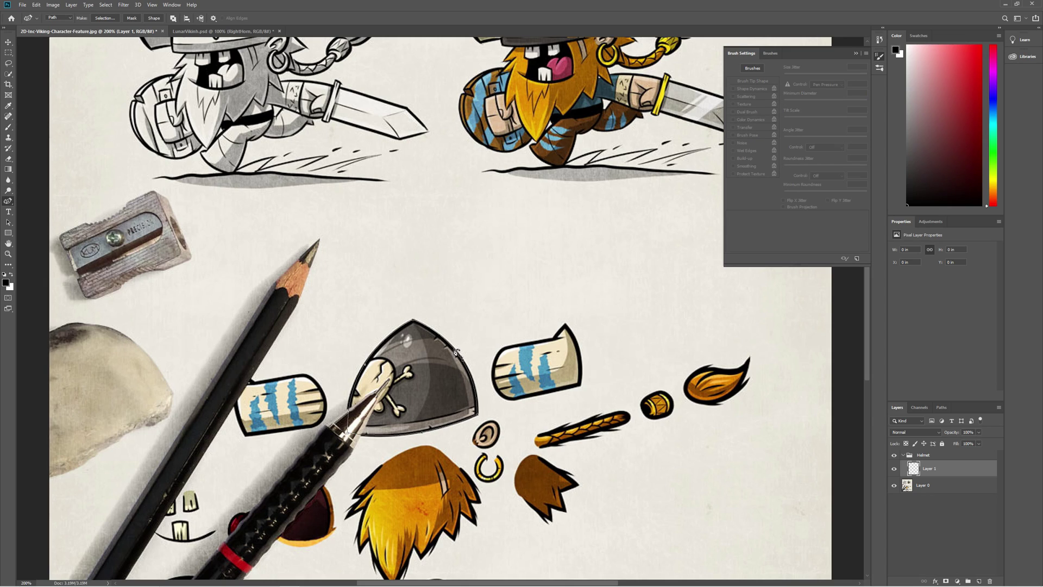
pyautogui.rightClick(456, 352)
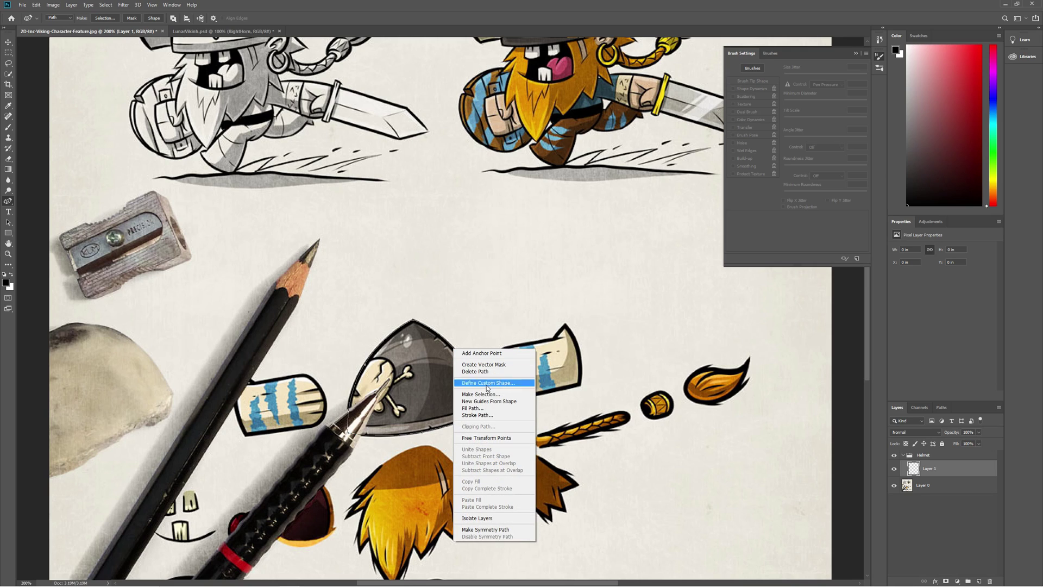
pyautogui.click(483, 415)
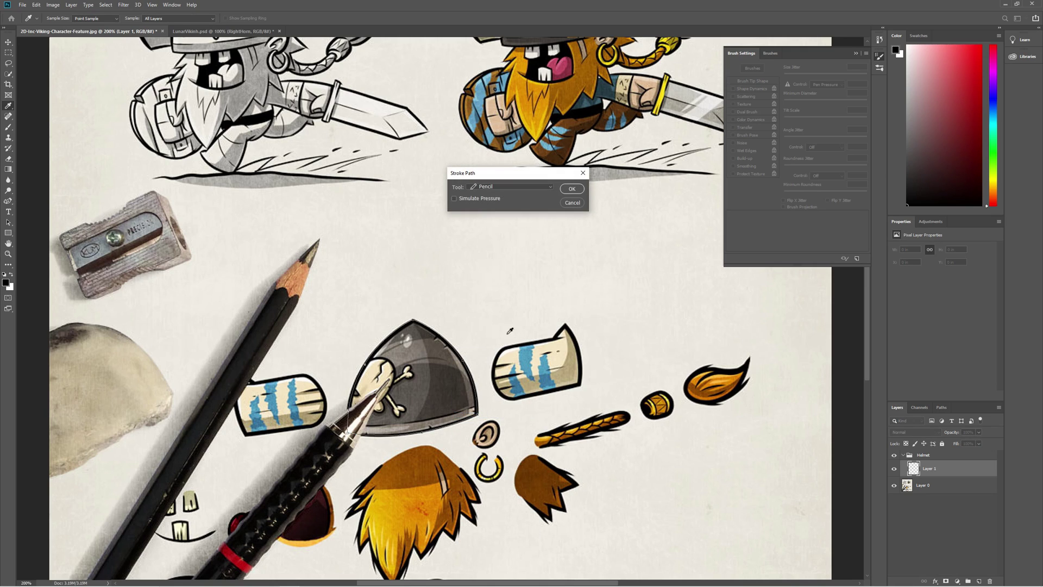
pyautogui.click(549, 189)
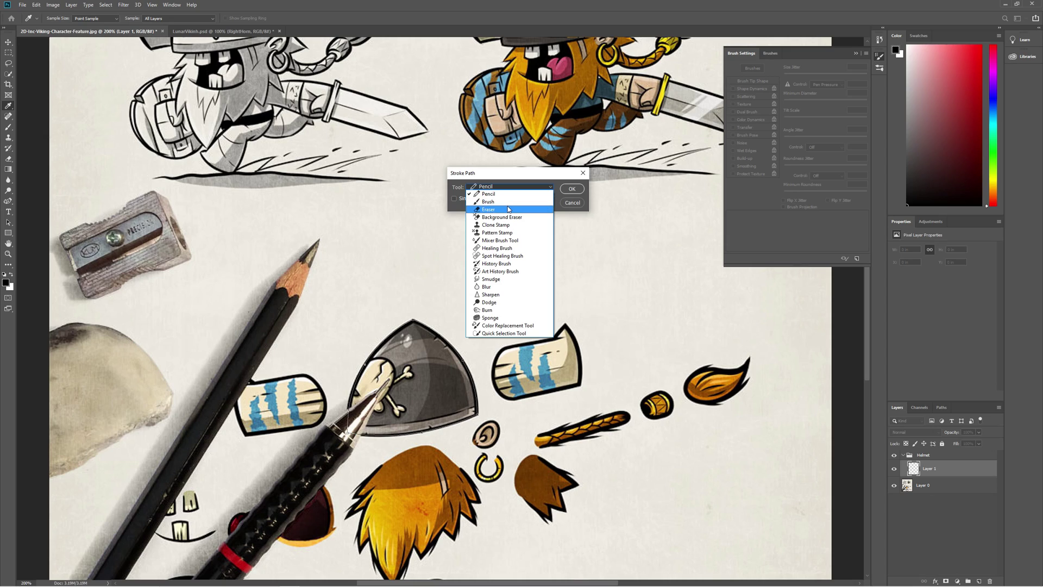
pyautogui.click(508, 201)
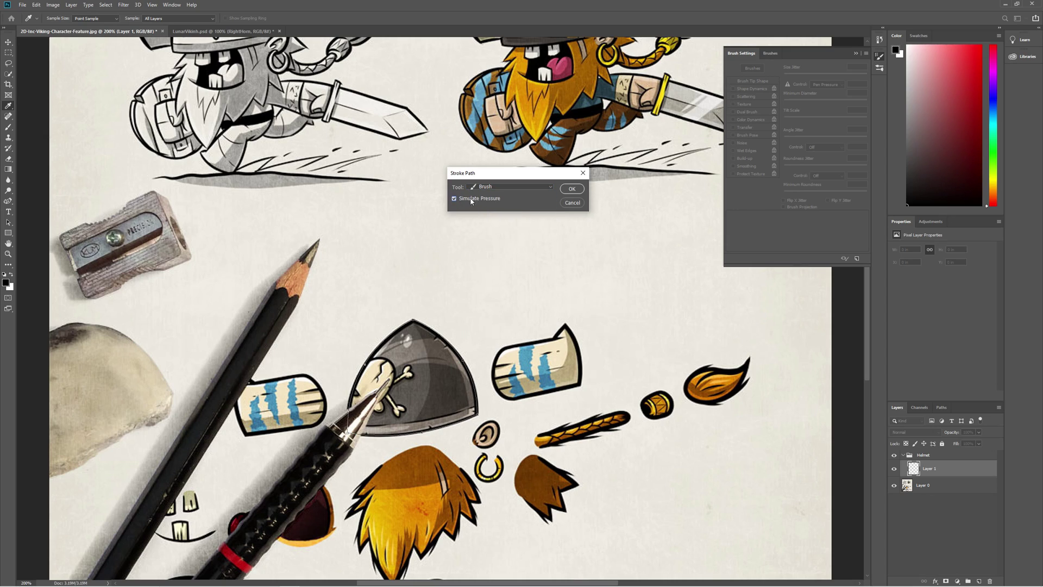
pyautogui.click(570, 189)
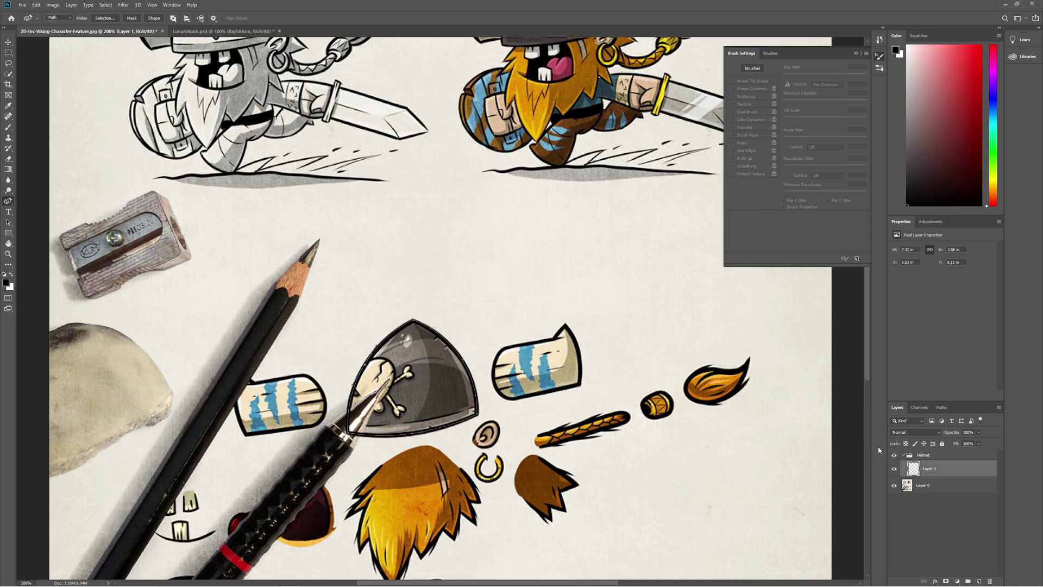
# Step: Hide the reference image layer to inspect the stroked helmet outline on its own, and show it again
pyautogui.click(894, 486)
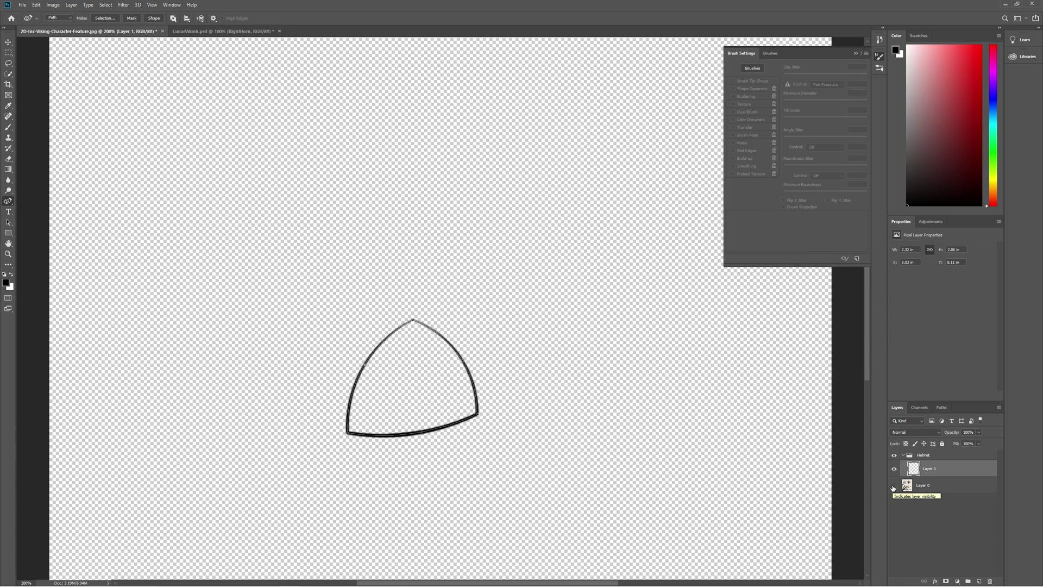
pyautogui.click(894, 486)
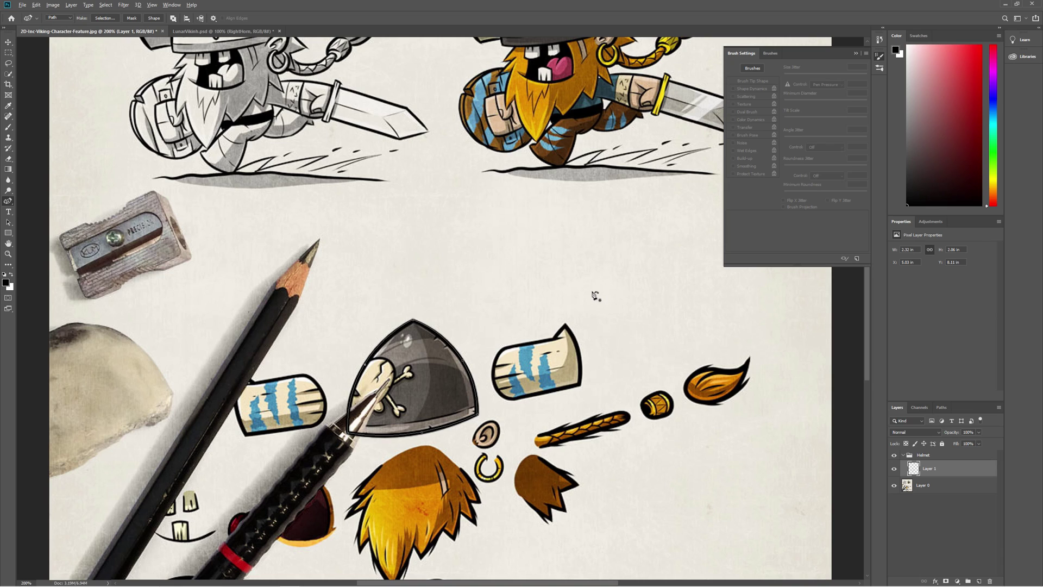
pyautogui.moveTo(594, 294); pyautogui.dragTo(612, 322)
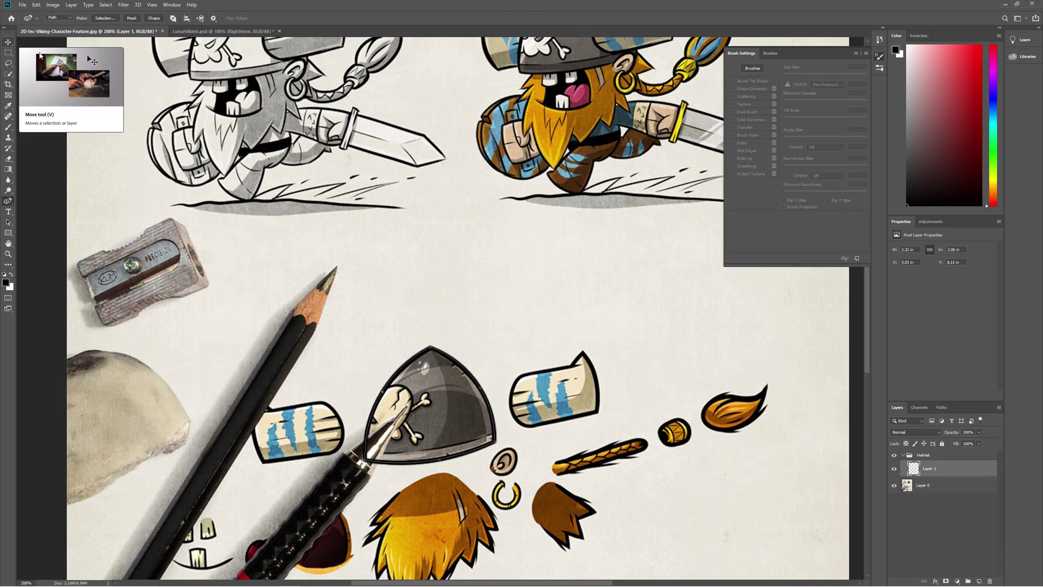
# Step: Add a second layer to the Helmet group, naming the upper layer Outline and the lower one MainColor
pyautogui.keyDown('ctrl'); pyautogui.click(978, 580); pyautogui.keyUp('ctrl')
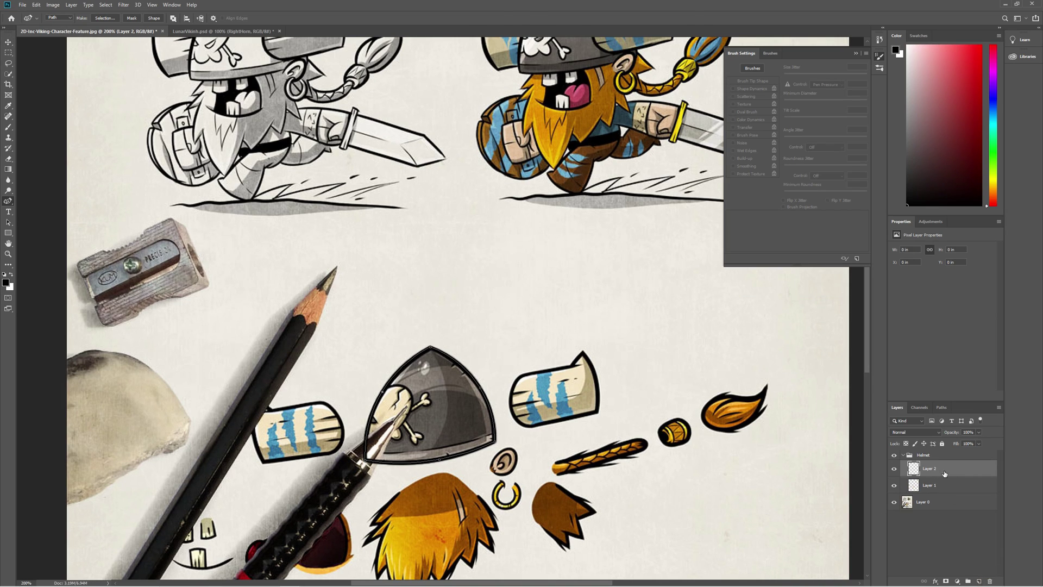
pyautogui.doubleClick(930, 469)
pyautogui.write('Ou')
pyautogui.doubleClick(930, 485)
pyautogui.write('MainColor')
pyautogui.press('Return')
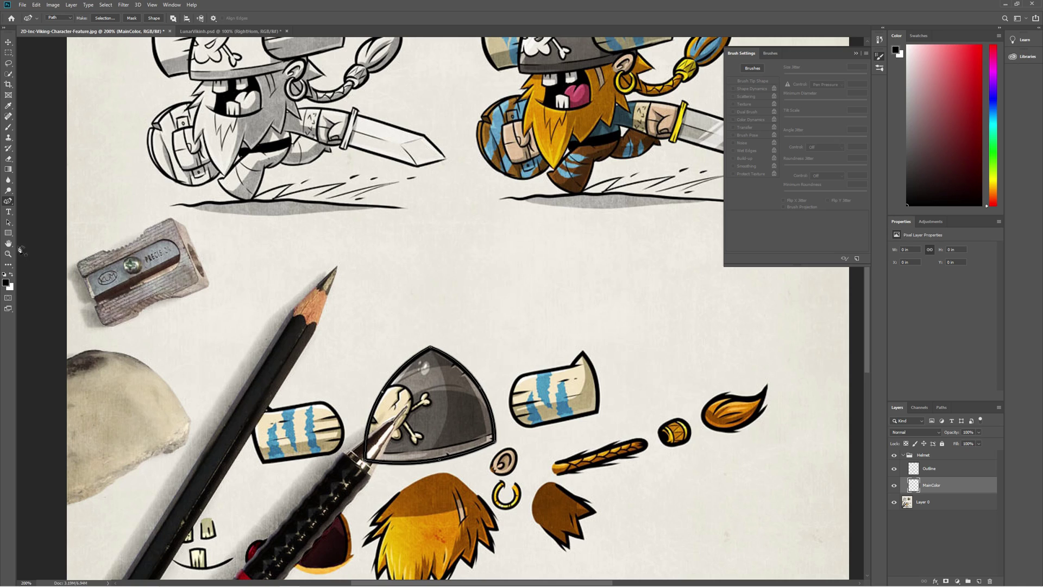
# Step: Set the foreground color to the grey sampled from the colored viking's helmet
pyautogui.click(6, 282)
pyautogui.click(565, 61)
pyautogui.click(598, 148)
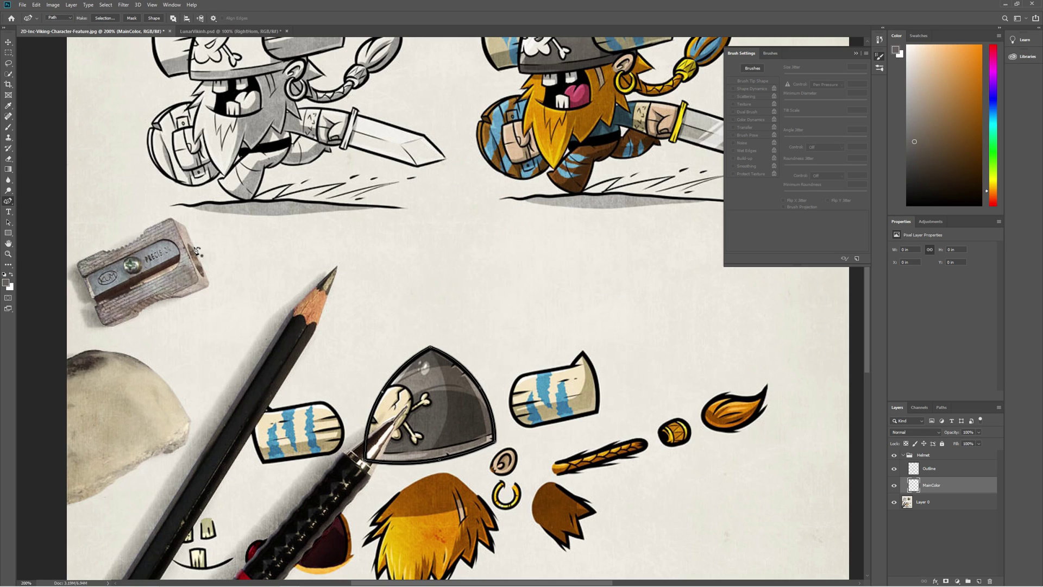
# Step: Fill the helmet path with the grey foreground color on the MainColor layer
pyautogui.rightClick(478, 383)
pyautogui.click(514, 435)
pyautogui.click(571, 164)
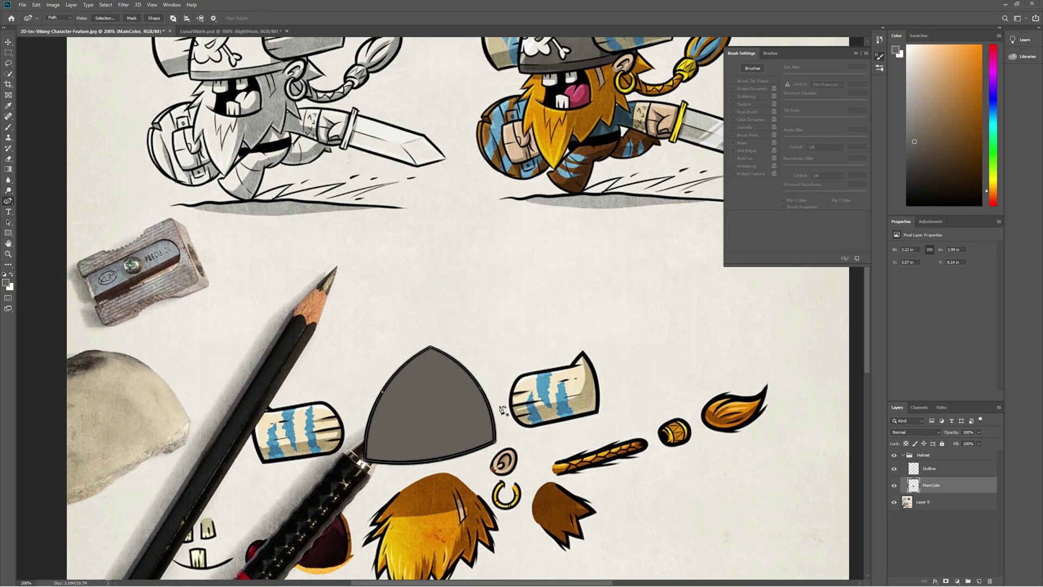
# Step: Move the Outline and MainColor layers together into the blank area below the colored viking
pyautogui.click(930, 469)
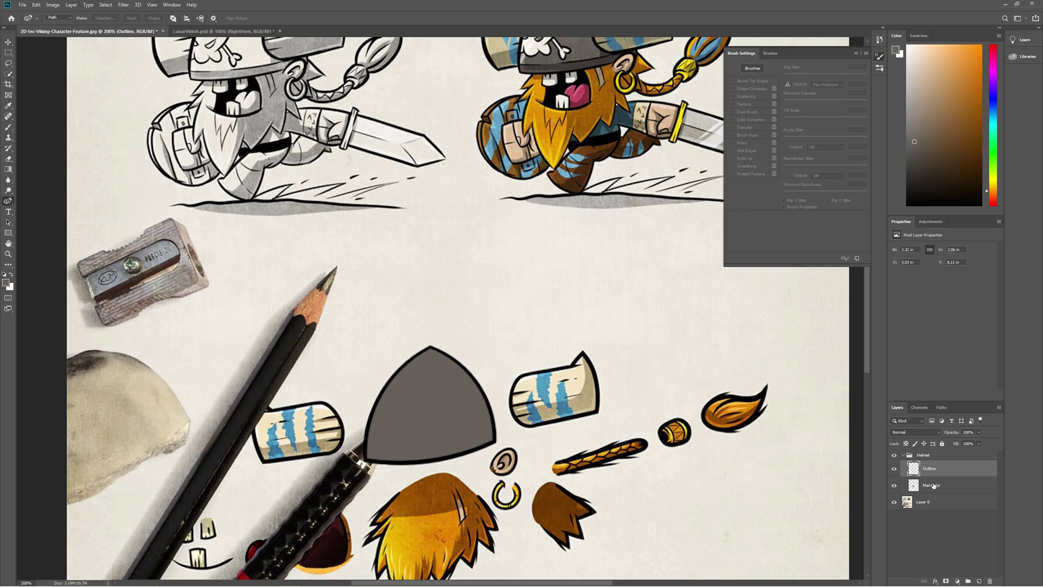
pyautogui.keyDown('shift'); pyautogui.click(932, 487); pyautogui.keyUp('shift')
pyautogui.press('v')
pyautogui.moveTo(478, 382); pyautogui.dragTo(566, 333)
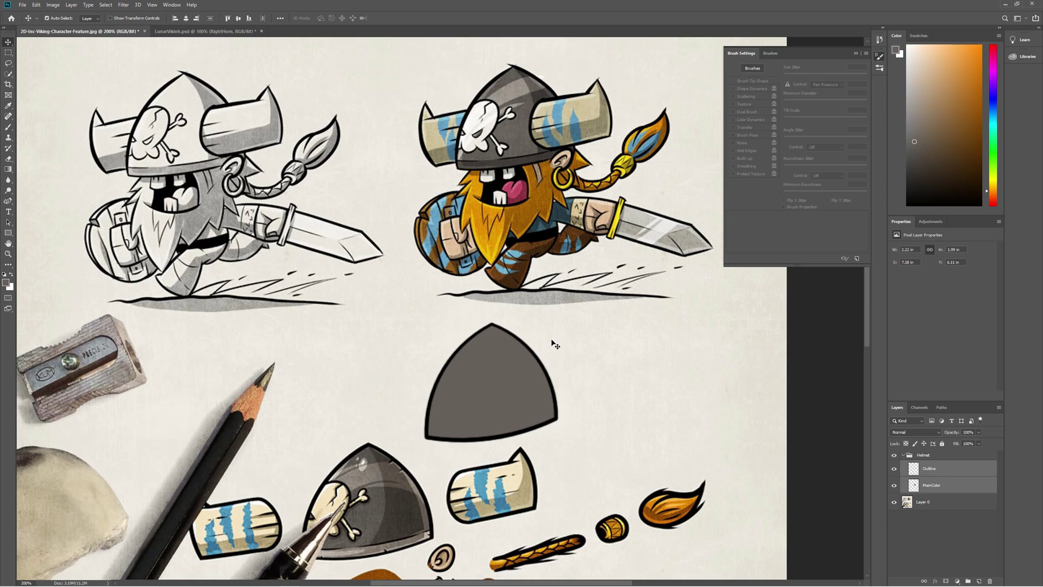
# Step: Draw a curved path over the redrawn helmet for pointed highlight streaks sweeping across its left half up to the upper edge
pyautogui.click(942, 471)
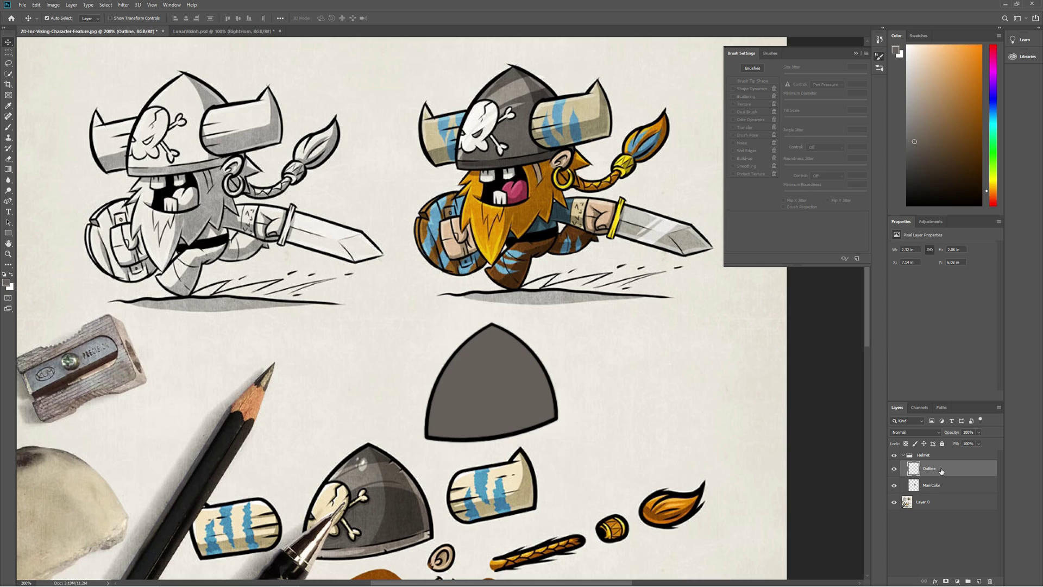
pyautogui.click(522, 395)
pyautogui.press('p')
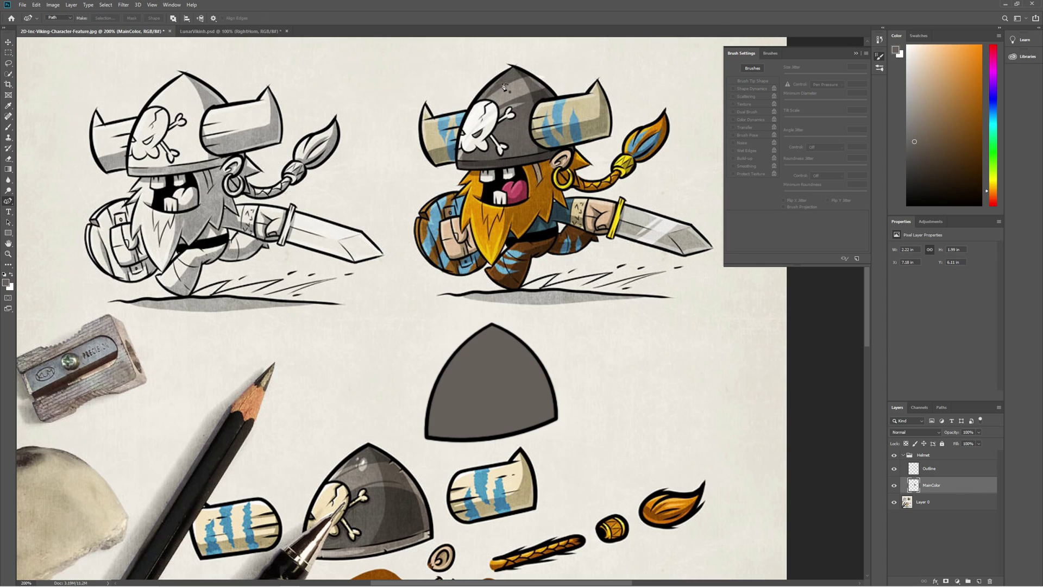
pyautogui.click(426, 435)
pyautogui.click(448, 366)
pyautogui.click(492, 326)
pyautogui.click(452, 383)
pyautogui.doubleClick(491, 326)
pyautogui.moveTo(452, 383); pyautogui.dragTo(487, 350)
pyautogui.click(483, 353)
pyautogui.doubleClick(453, 385)
pyautogui.click(513, 336)
pyautogui.doubleClick(487, 350)
pyautogui.click(532, 354)
pyautogui.hotkey('ctrl', 'z')
pyautogui.click(485, 368)
pyautogui.click(461, 389)
pyautogui.click(449, 413)
pyautogui.doubleClick(450, 413)
pyautogui.click(477, 390)
pyautogui.moveTo(488, 385); pyautogui.dragTo(460, 357)
pyautogui.moveTo(450, 413); pyautogui.dragTo(434, 438)
pyautogui.click(433, 437)
pyautogui.moveTo(427, 435); pyautogui.dragTo(427, 437)
# Step: Set the foreground color to a lighter warm grey for the helmet highlight
pyautogui.click(6, 282)
pyautogui.click(423, 191)
pyautogui.click(595, 149)
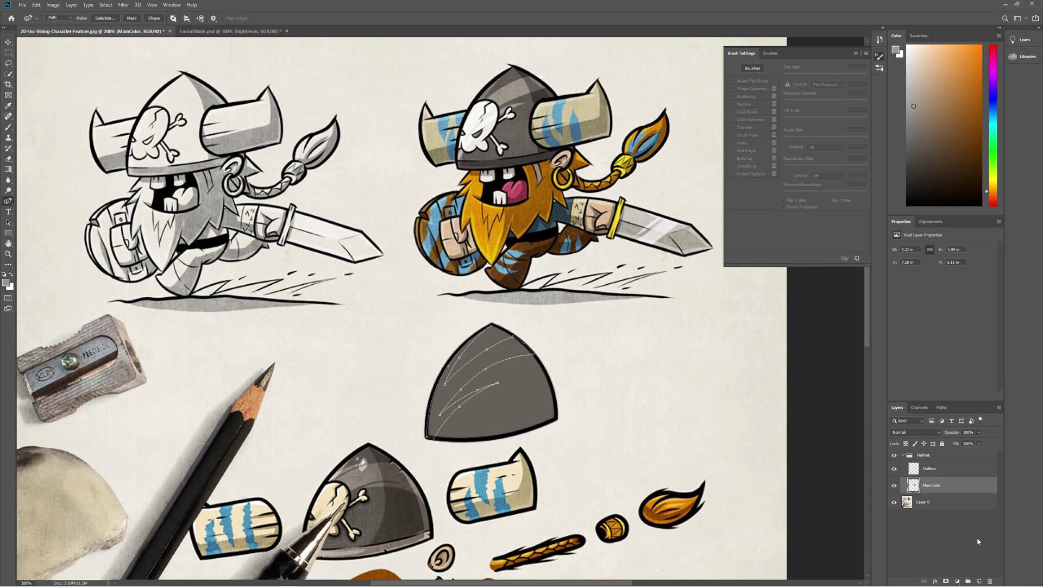
# Step: Add a layer named Highlight above MainColor and fill the highlight path with the foreground color
pyautogui.click(979, 582)
pyautogui.doubleClick(926, 484)
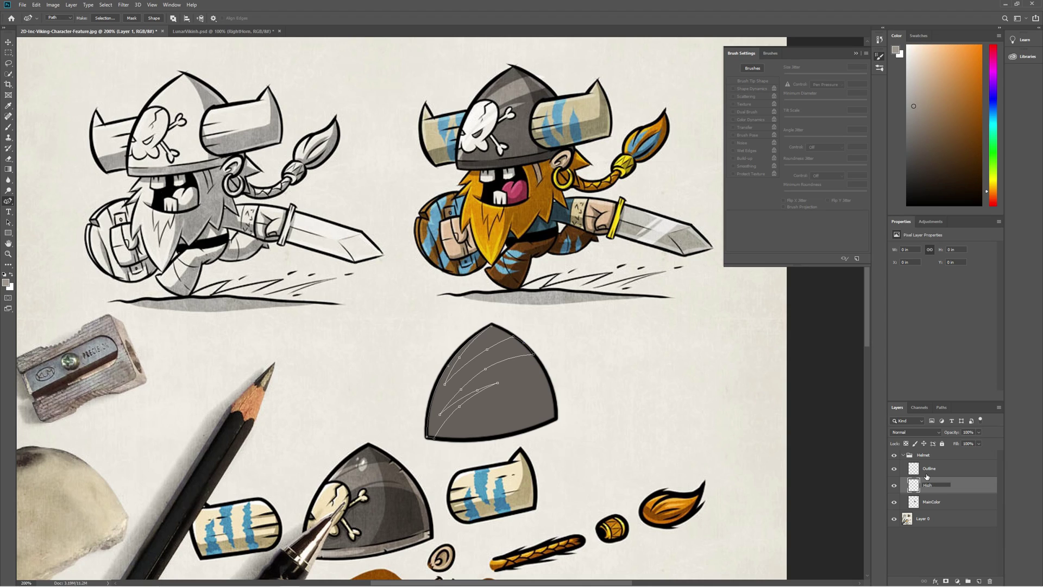
pyautogui.press('Return')
pyautogui.rightClick(502, 363)
pyautogui.click(538, 429)
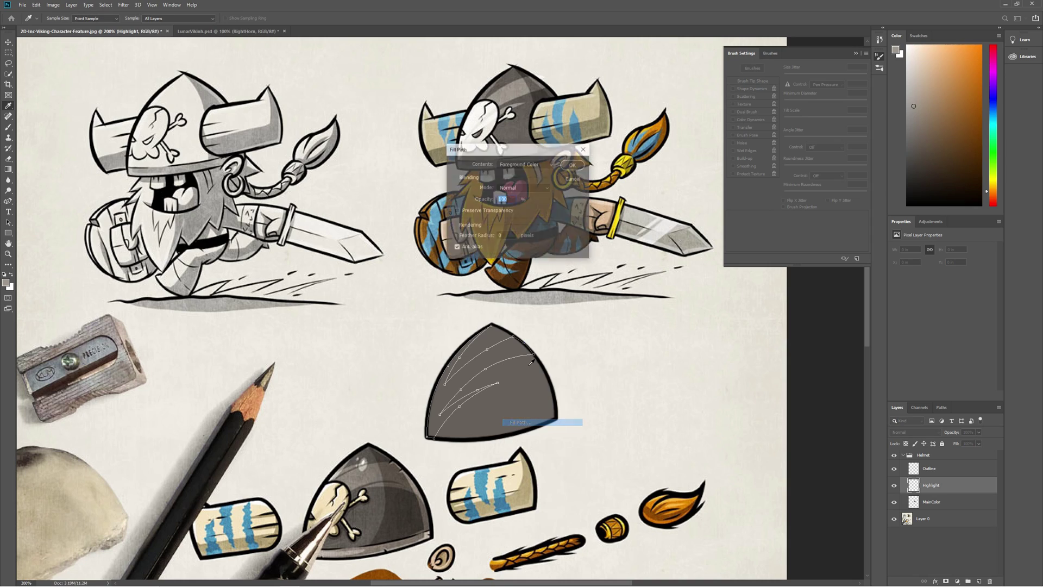
pyautogui.click(570, 170)
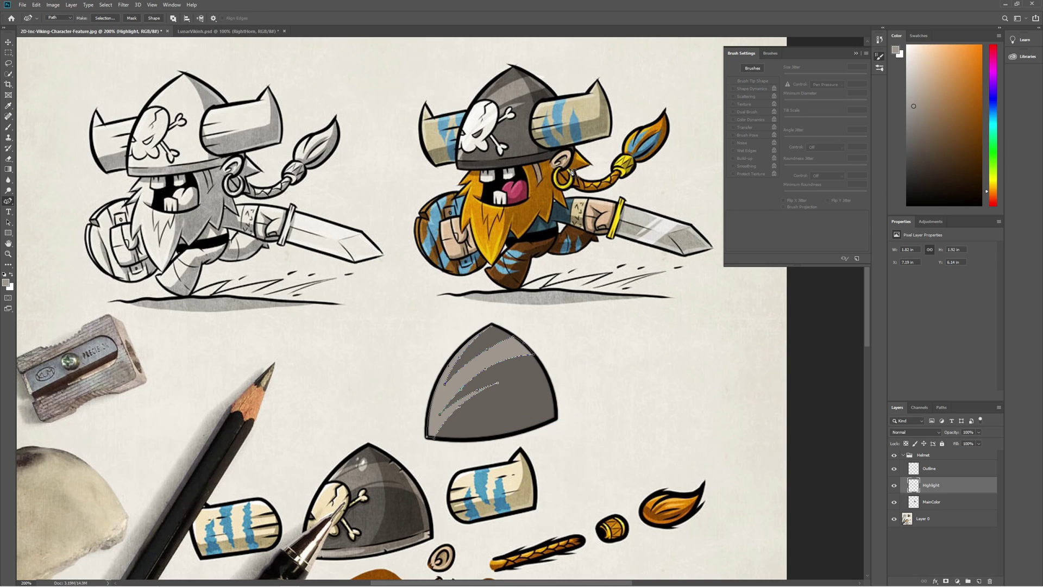
pyautogui.press('Escape')
# Step: Draw a curved path from the helmet's tip down to its lower edge, enclosing the right side as the shadow area
pyautogui.click(491, 326)
pyautogui.click(527, 427)
pyautogui.moveTo(510, 377); pyautogui.dragTo(521, 374)
pyautogui.click(545, 419)
pyautogui.doubleClick(527, 428)
pyautogui.moveTo(545, 418); pyautogui.dragTo(544, 423)
pyautogui.doubleClick(491, 327)
pyautogui.moveTo(532, 370); pyautogui.dragTo(536, 367)
pyautogui.moveTo(545, 423); pyautogui.dragTo(527, 429)
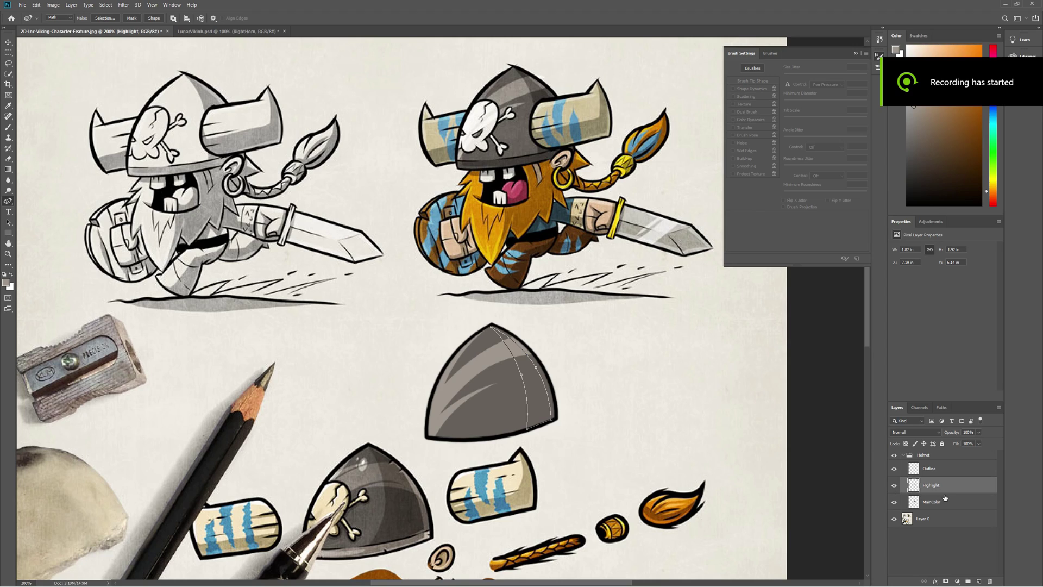
# Step: Add a layer named shadow above the Highlight layer
pyautogui.click(978, 581)
pyautogui.doubleClick(930, 484)
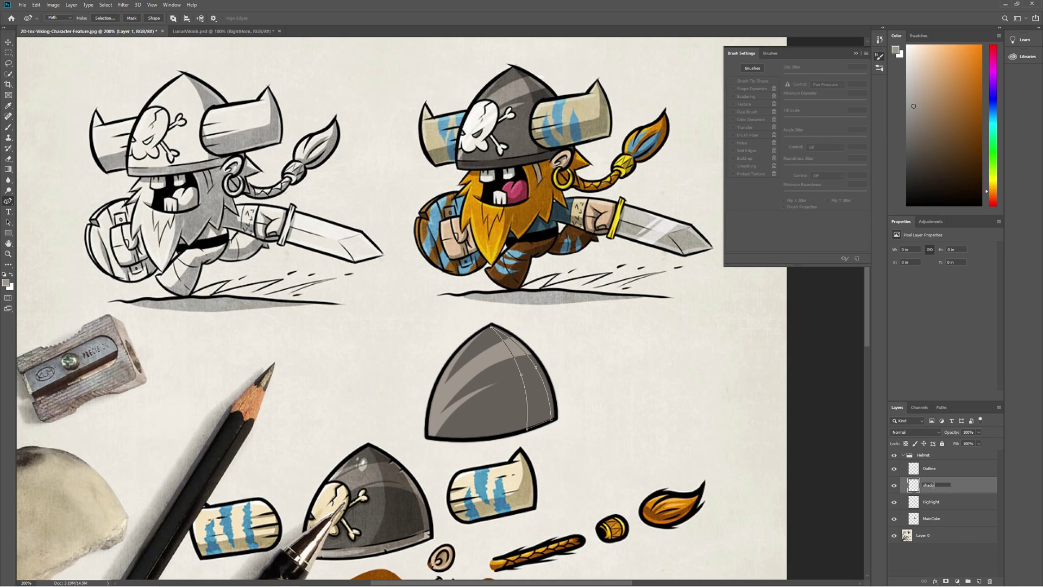
pyautogui.press('Return')
# Step: Set the foreground color to the dark grey 3e3b36 sampled from the shaded part of the colored viking's helmet
pyautogui.rightClick(543, 382)
pyautogui.click(6, 282)
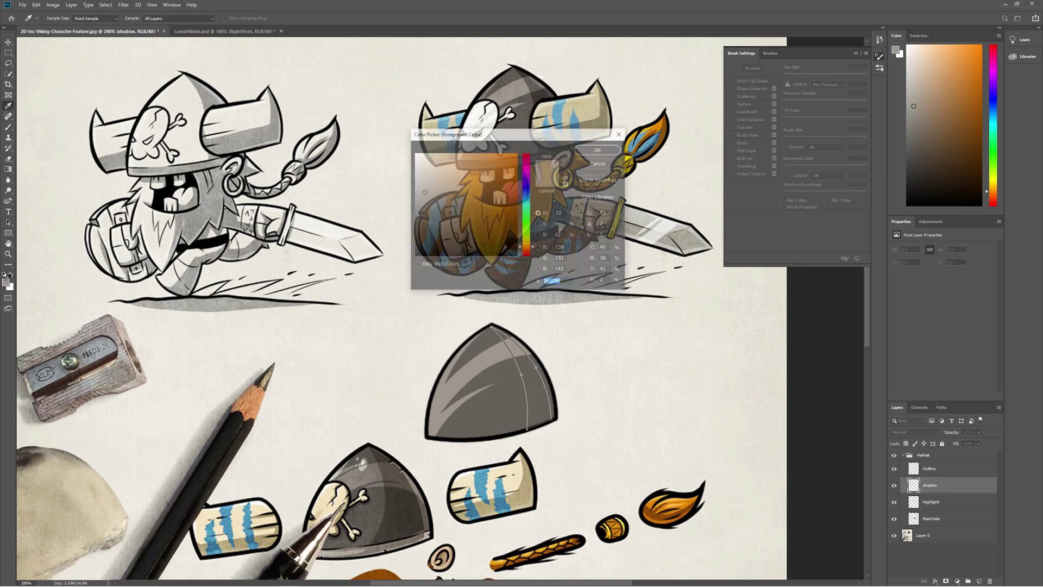
pyautogui.click(536, 92)
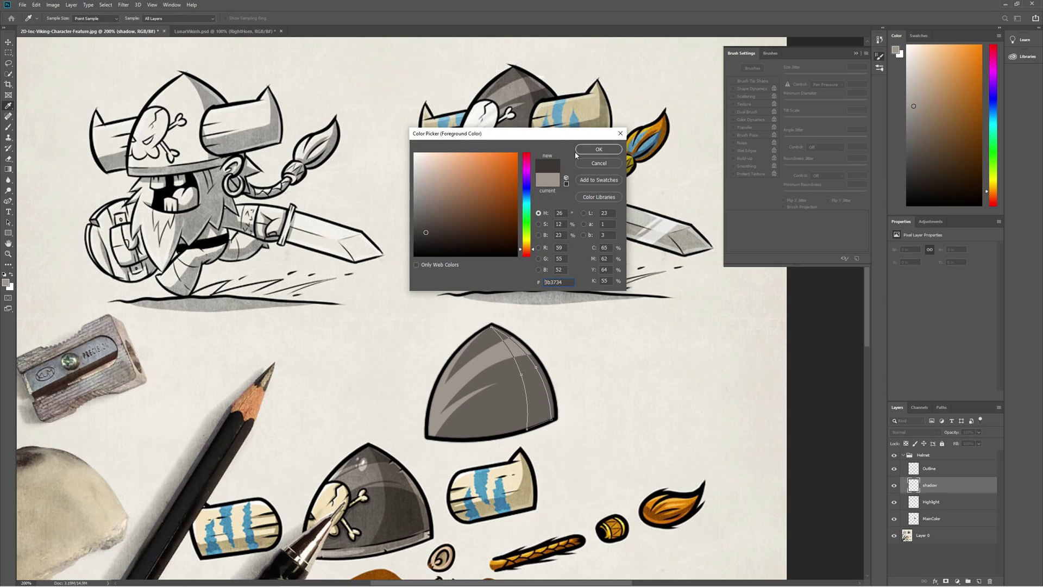
pyautogui.click(535, 83)
pyautogui.click(537, 94)
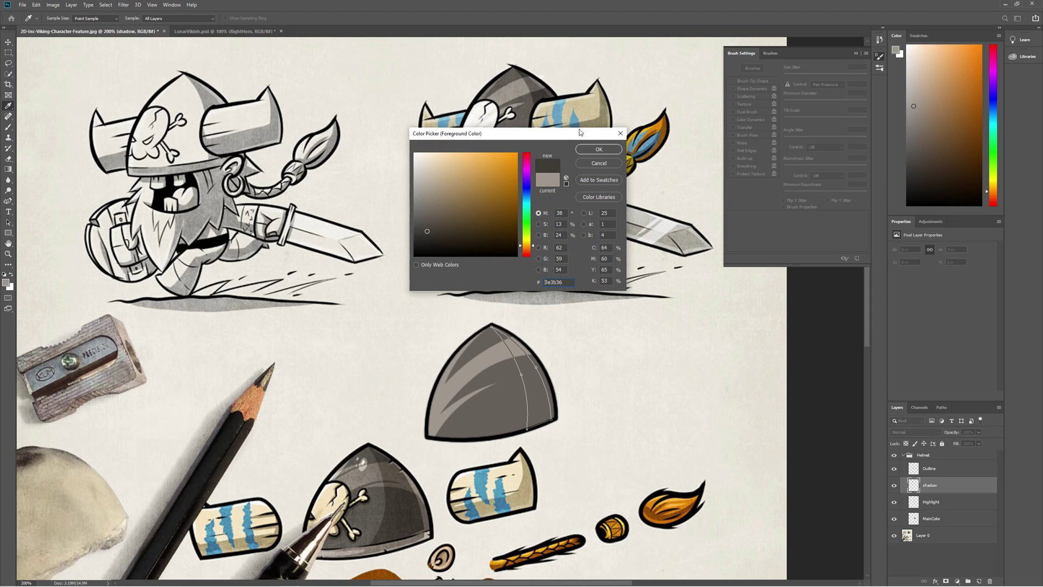
pyautogui.click(598, 148)
# Step: Fill the shadow path with the foreground color and set the shadow layer's opacity to 60%
pyautogui.rightClick(544, 380)
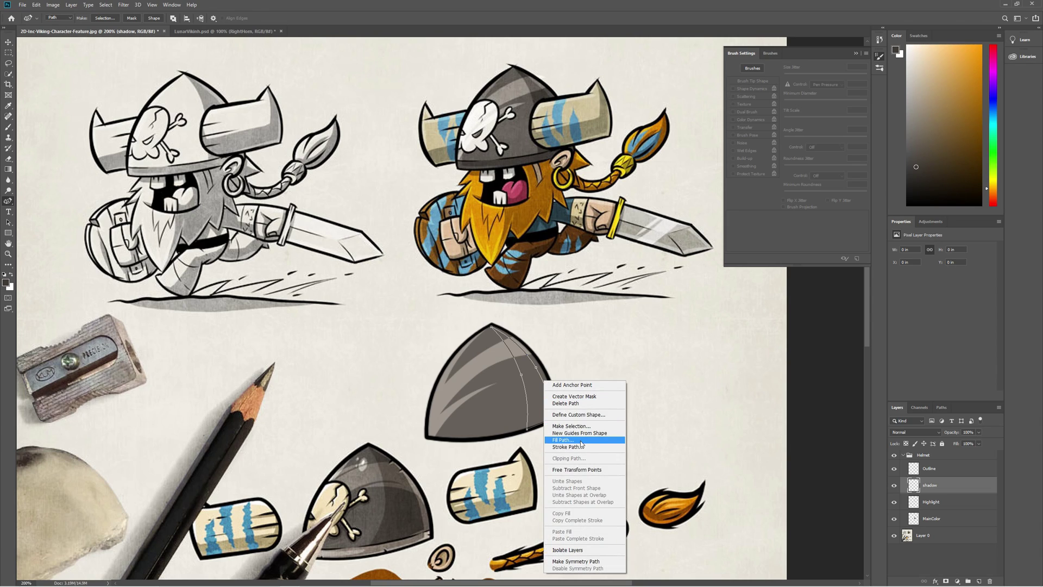
pyautogui.click(585, 440)
pyautogui.click(569, 163)
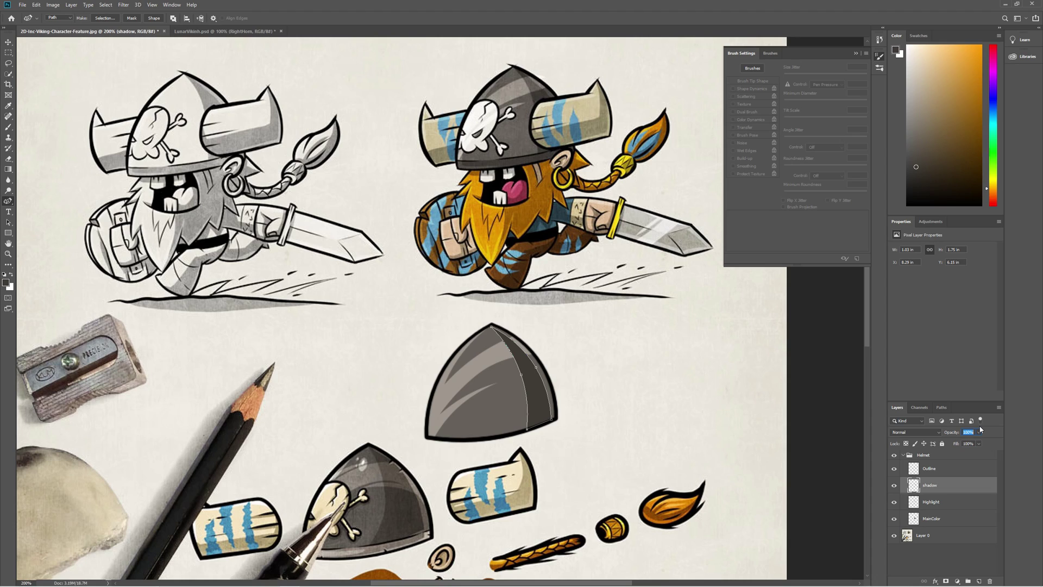
pyautogui.write('50')
pyautogui.press('Return')
pyautogui.write('60')
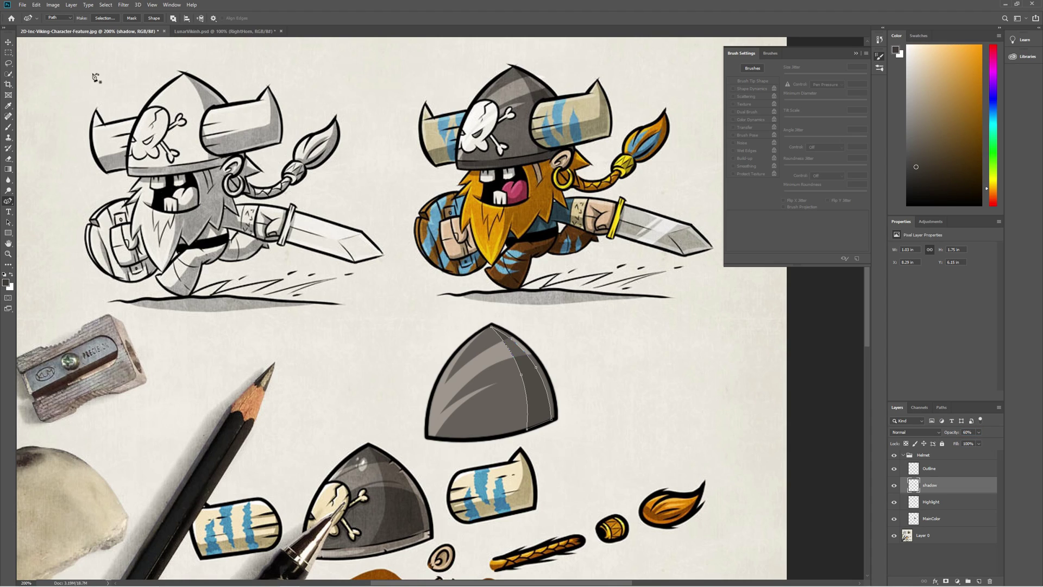
pyautogui.press('Return')
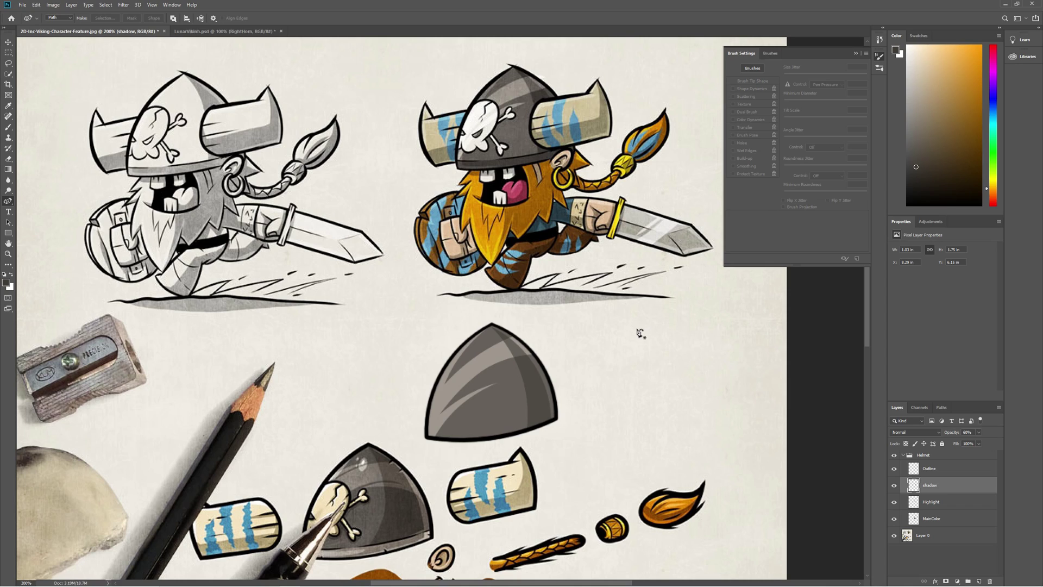
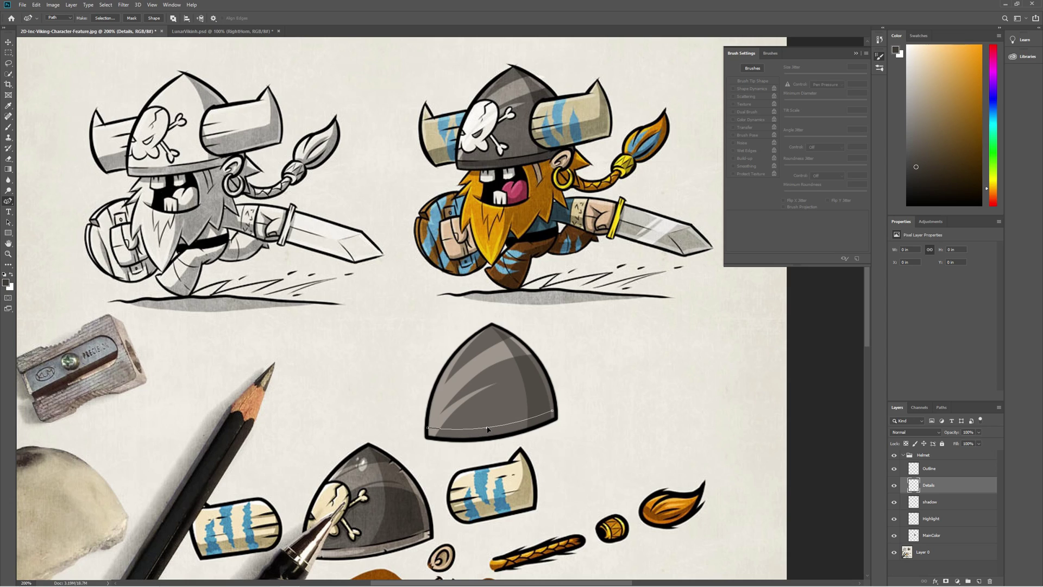
pyautogui.rightClick(521, 427)
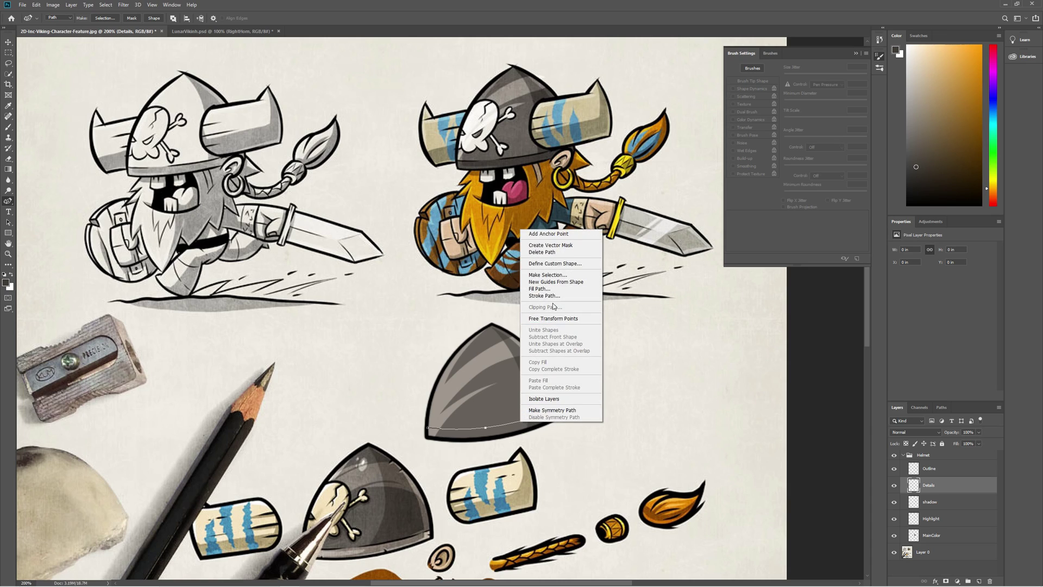
pyautogui.click(543, 312)
pyautogui.click(575, 204)
# Step: Reduce the Brush size for the thin helmet detail lines
pyautogui.click(8, 126)
pyautogui.click(58, 20)
pyautogui.moveTo(55, 34); pyautogui.dragTo(52, 34)
pyautogui.press('Return')
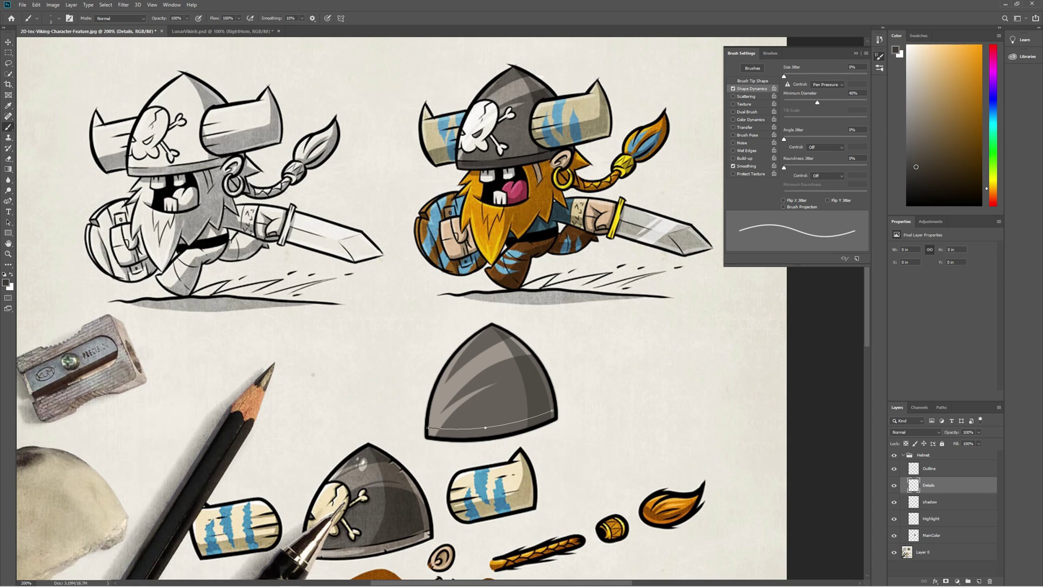
# Step: Set the foreground color to black (000000) and the brush's Minimum Diameter to 50%
pyautogui.click(7, 281)
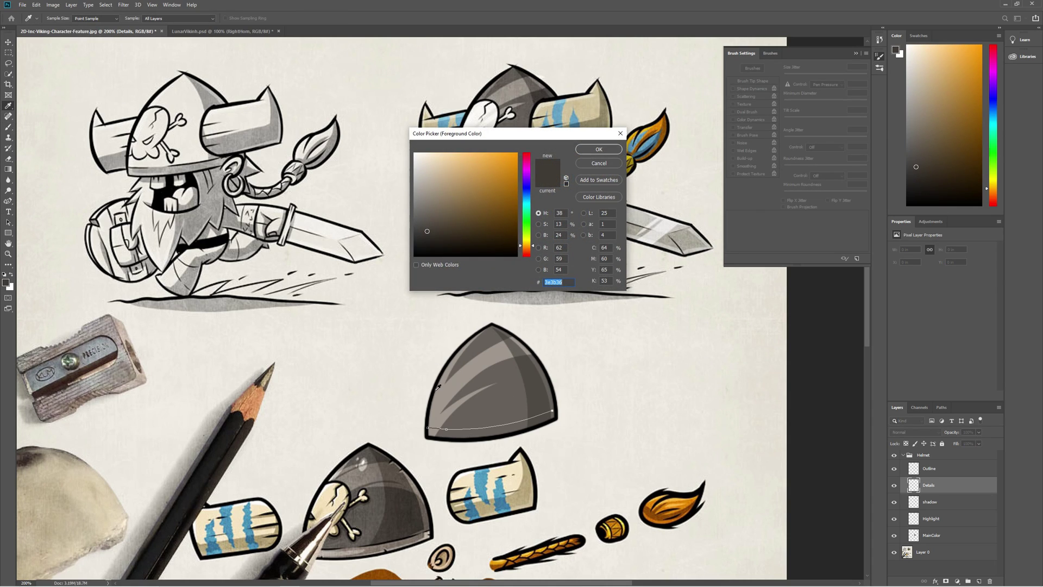
pyautogui.write('000000')
pyautogui.press('Return')
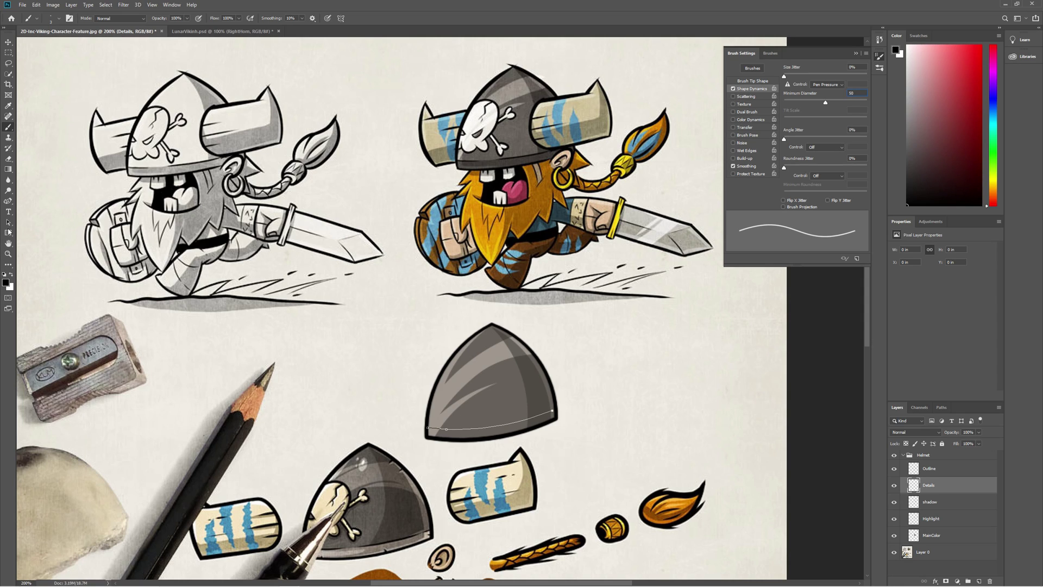
# Step: Stroke the curved rim path along the helmet's lower edge with the Brush on the Details layer
pyautogui.press('p')
pyautogui.rightClick(498, 427)
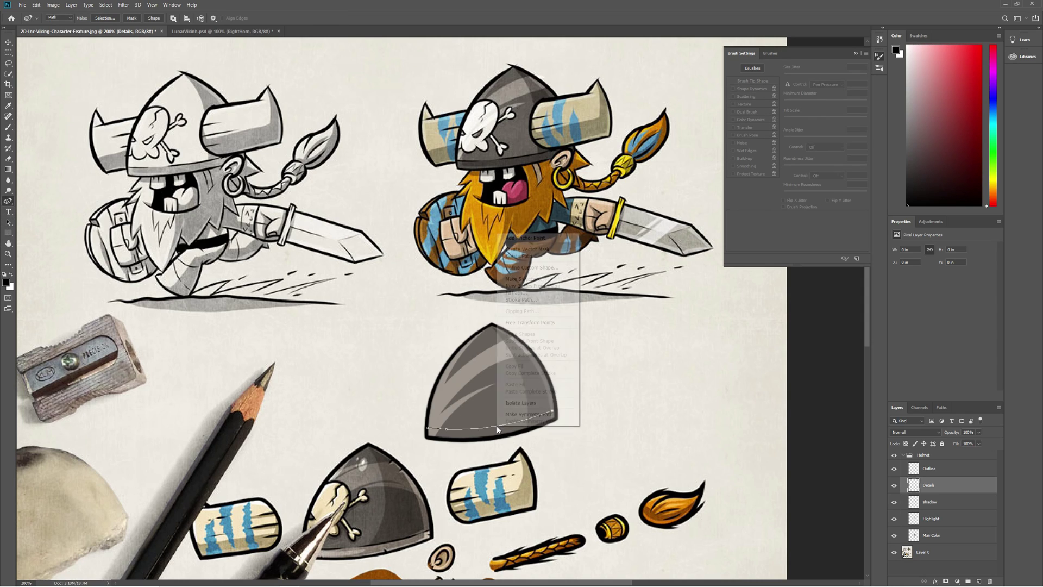
pyautogui.click(520, 299)
pyautogui.click(571, 191)
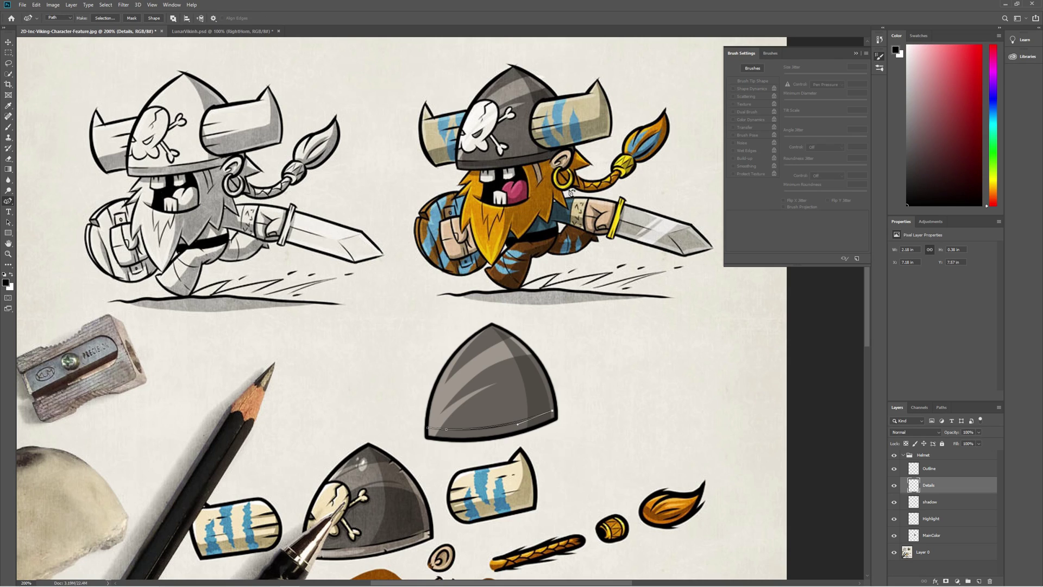
pyautogui.press('Return')
pyautogui.press('Delete')
pyautogui.hotkey('ctrl', 'z')
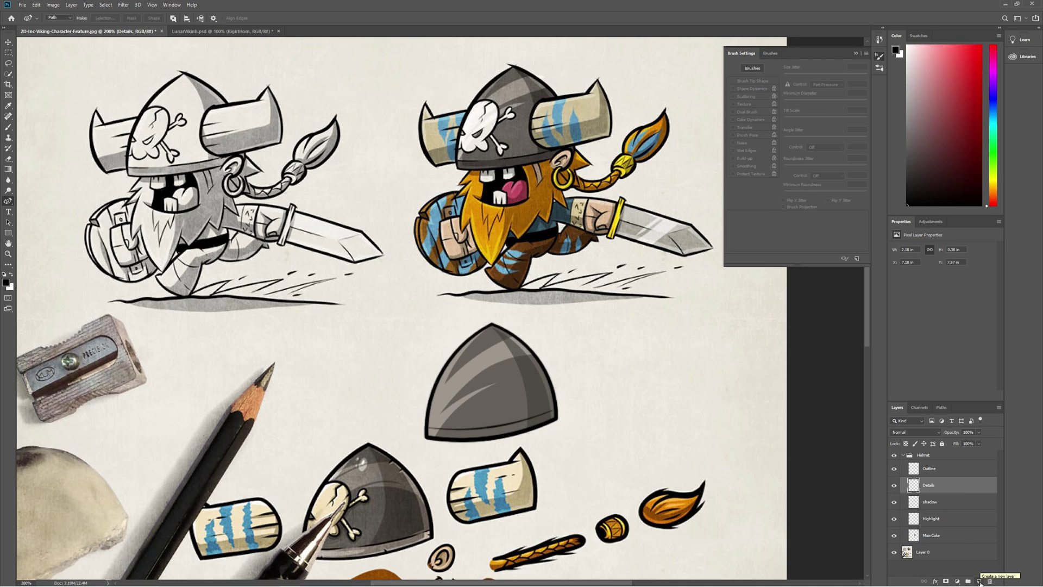
# Step: Draw and stroke two short crack lines on the helmet's right edge, one near the top and one lower down
pyautogui.click(523, 342)
pyautogui.rightClick(522, 345)
pyautogui.click(546, 413)
pyautogui.press('Return')
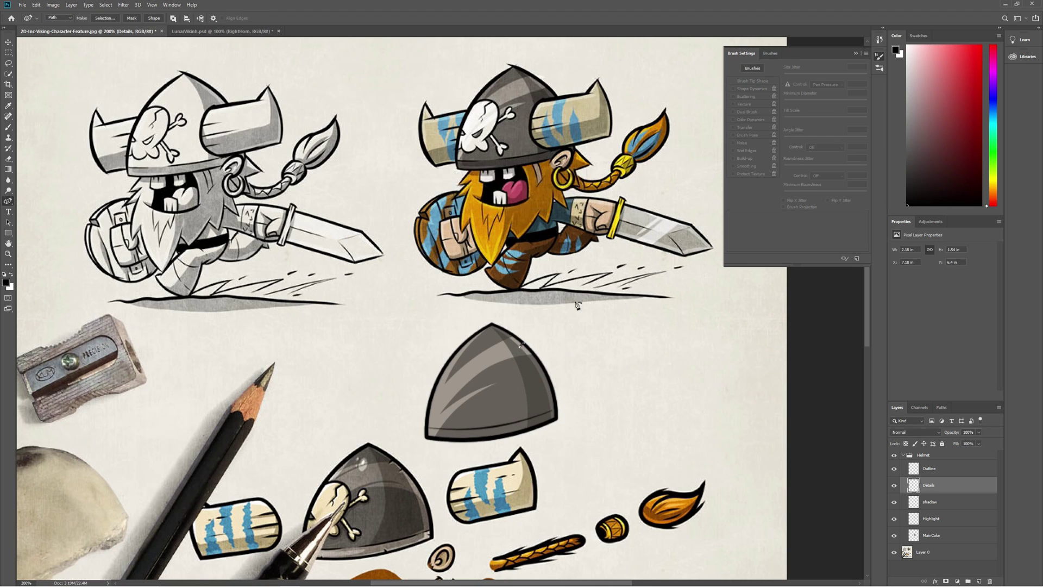
pyautogui.press('Escape')
pyautogui.press('Escape')
pyautogui.click(544, 367)
pyautogui.click(536, 373)
pyautogui.rightClick(544, 371)
pyautogui.click(565, 432)
pyautogui.click(576, 185)
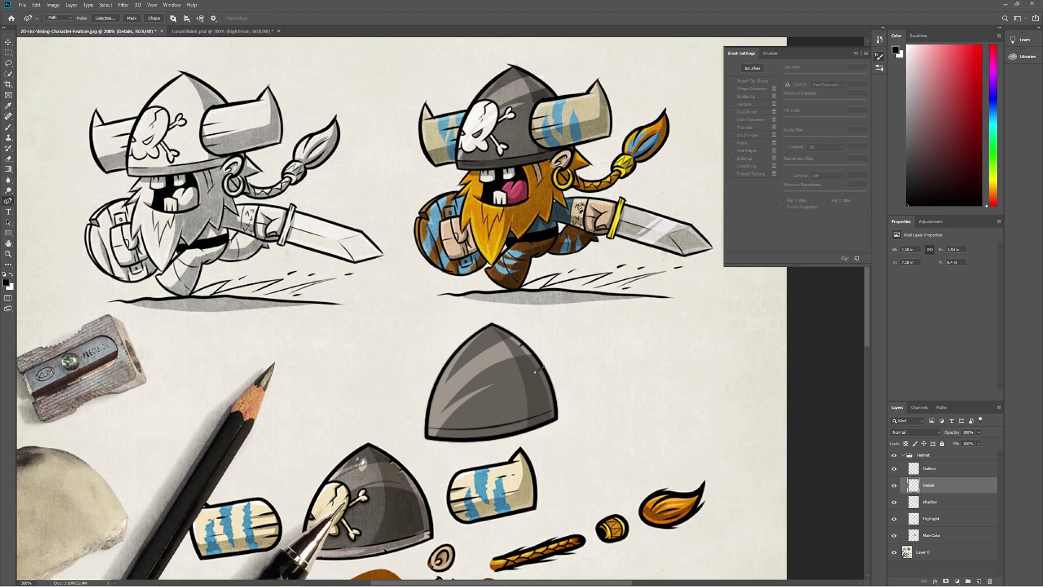
# Step: Stroke three short notch lines with the Brush along the helmet's lower rim
pyautogui.rightClick(516, 428)
pyautogui.click(558, 302)
pyautogui.press('Return')
pyautogui.rightClick(553, 422)
pyautogui.click(577, 301)
pyautogui.click(575, 191)
pyautogui.rightClick(448, 436)
pyautogui.click(468, 309)
pyautogui.click(568, 203)
# Step: Paint a shading stroke at the lower rim's left end on the shadow layer, using an enlarged brush in 4e4a45
pyautogui.press('b')
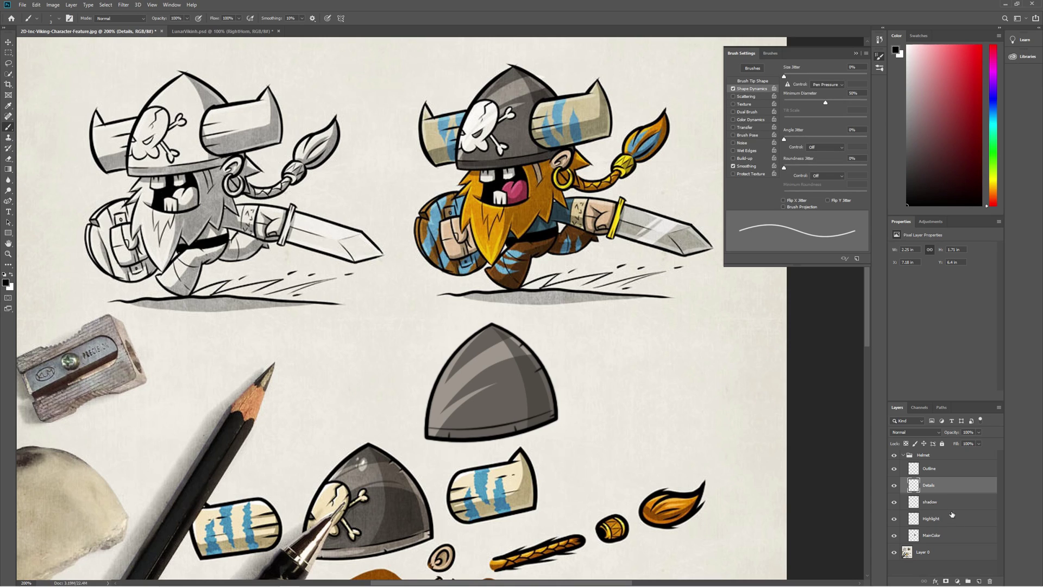
pyautogui.click(934, 502)
pyautogui.press(']')
pyautogui.press(']')
pyautogui.click(6, 282)
pyautogui.click(535, 391)
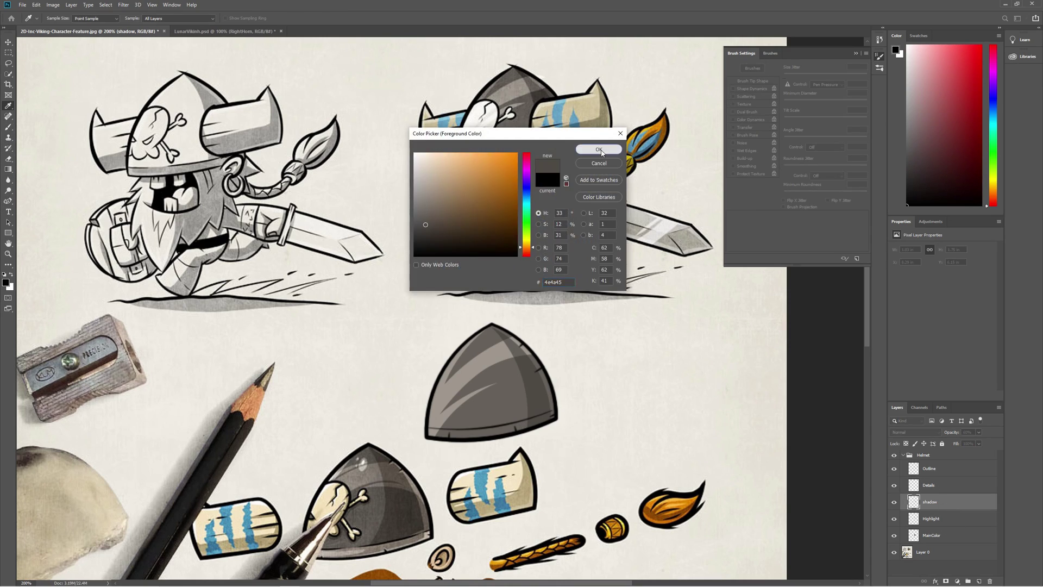
pyautogui.click(598, 148)
pyautogui.moveTo(442, 438); pyautogui.dragTo(459, 434)
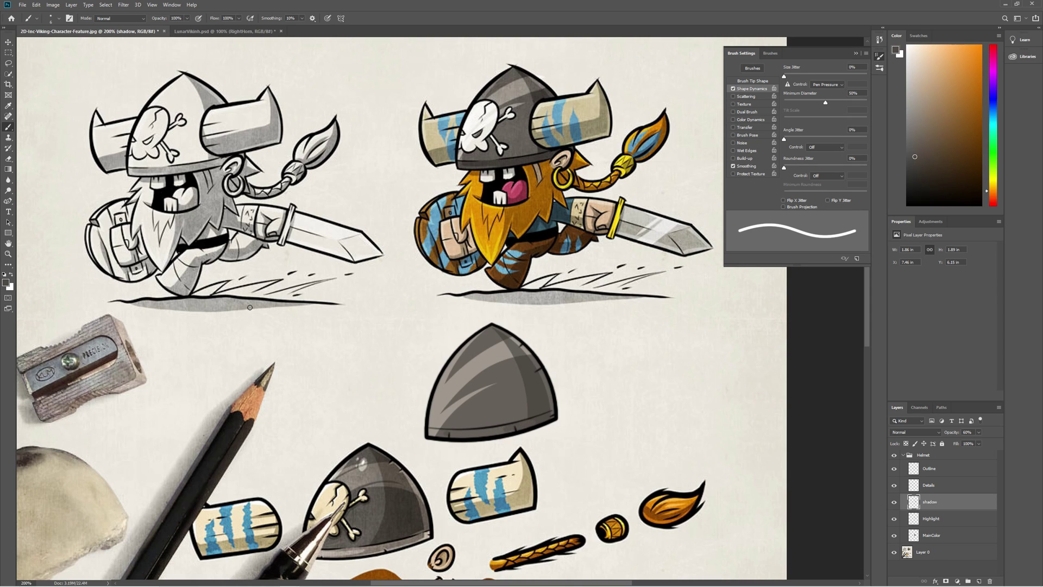
# Step: Sample a darker grey from the colored viking's helmet and paint shading along the lower rim on the shadow layer
pyautogui.click(6, 282)
pyautogui.moveTo(489, 135); pyautogui.dragTo(373, 203)
pyautogui.click(522, 152)
pyautogui.click(482, 216)
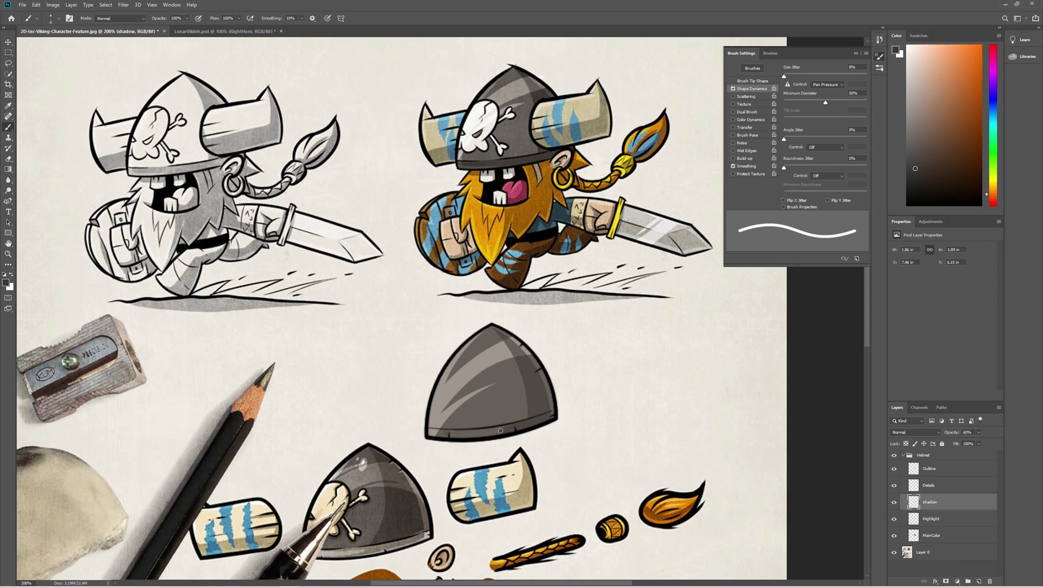
pyautogui.moveTo(505, 432); pyautogui.dragTo(458, 432)
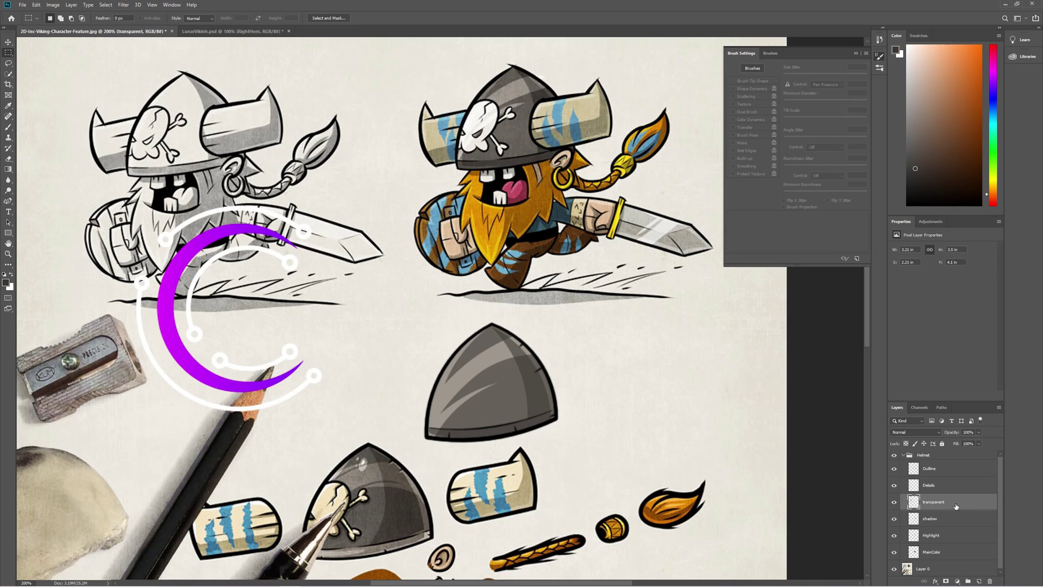
# Step: Move the transparent layer above Outline in the Helmet group and rename it Logo
pyautogui.moveTo(955, 503); pyautogui.dragTo(946, 463)
pyautogui.doubleClick(926, 471)
pyautogui.write('Logo')
pyautogui.press('Return')
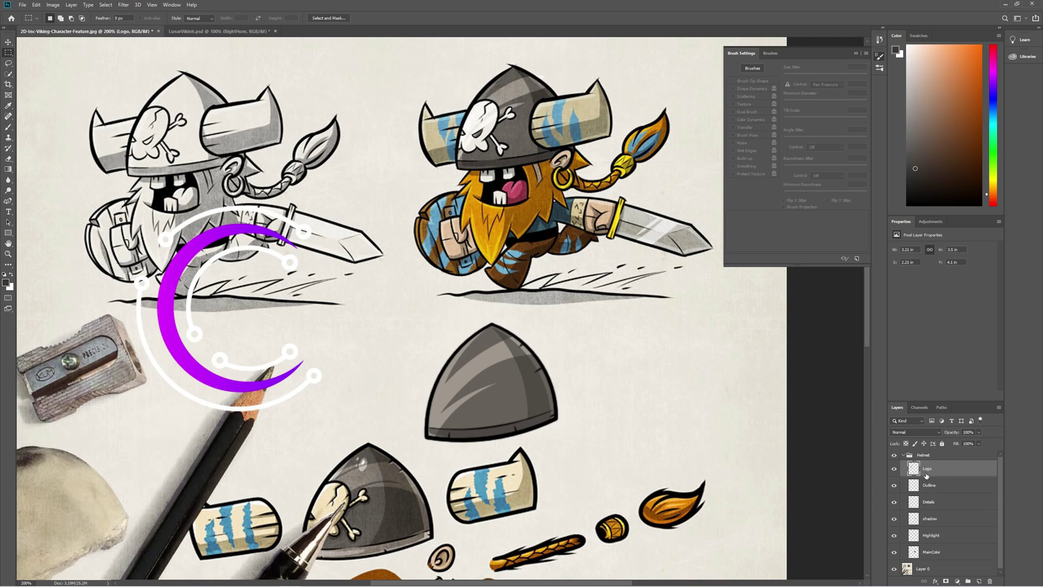
# Step: Move the crescent logo onto the new grey helmet and scale it down to about 1.04 by 1.24 in
pyautogui.click(9, 42)
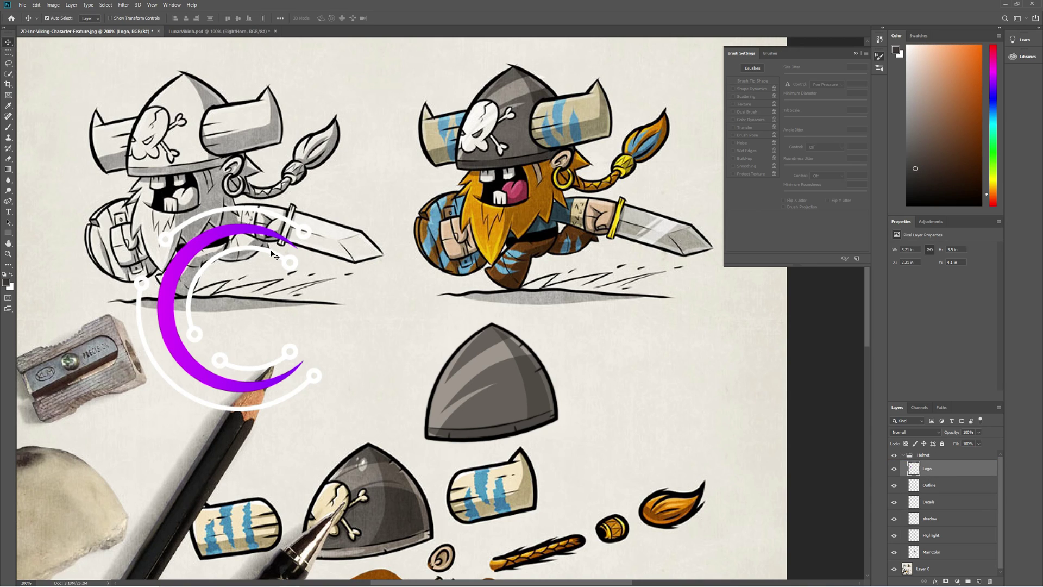
pyautogui.moveTo(228, 235)
pyautogui.mouseDown()
pyautogui.moveTo(321, 283)
pyautogui.moveTo(490, 298)
pyautogui.mouseUp()
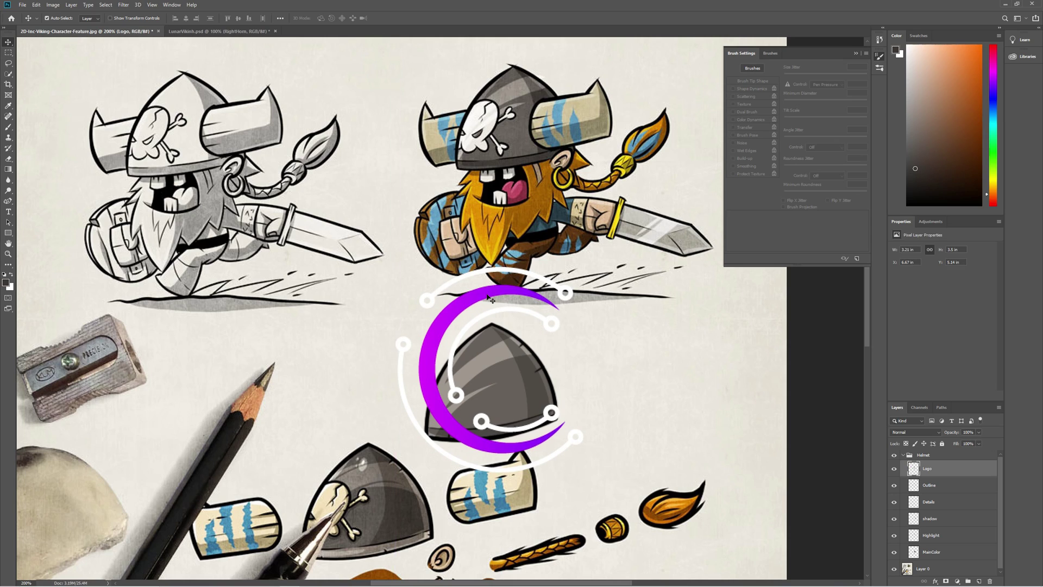
pyautogui.hotkey('ctrl', 't')
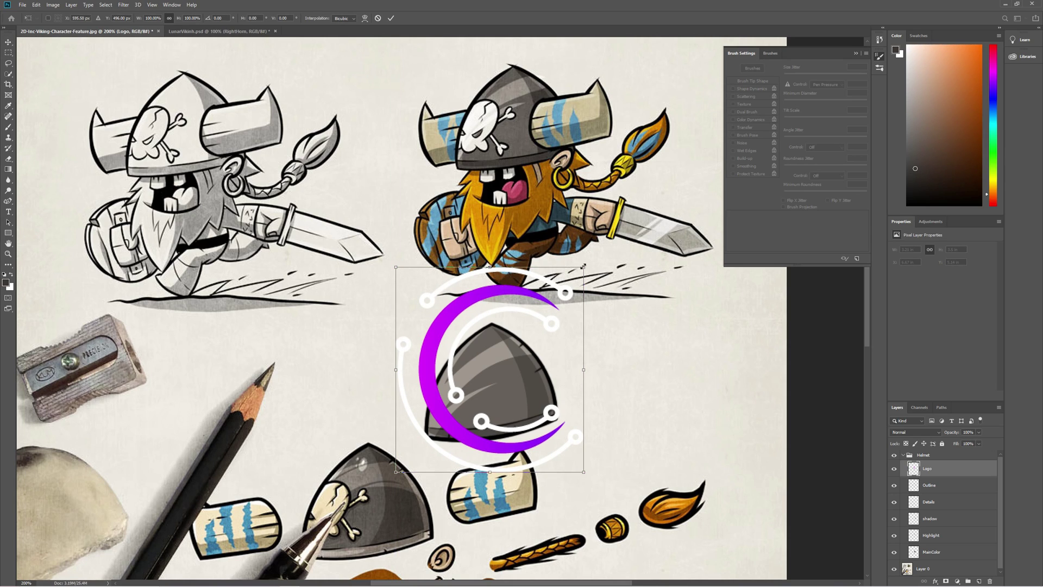
pyautogui.moveTo(579, 274); pyautogui.dragTo(486, 363)
pyautogui.press('Return')
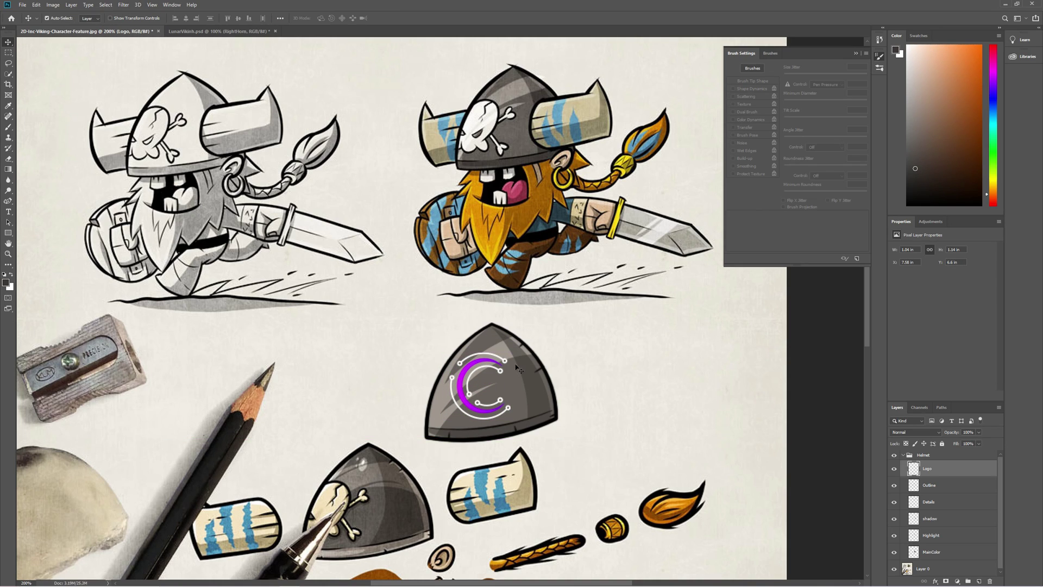
# Step: Transform the logo again, rotating and distorting it to about 0.96 by 1.15 in to suit the helmet's curved front
pyautogui.click(511, 369)
pyautogui.rightClick(472, 367)
pyautogui.rightClick(472, 363)
pyautogui.click(497, 374)
pyautogui.hotkey('ctrl', 't')
pyautogui.moveTo(450, 421); pyautogui.dragTo(505, 422)
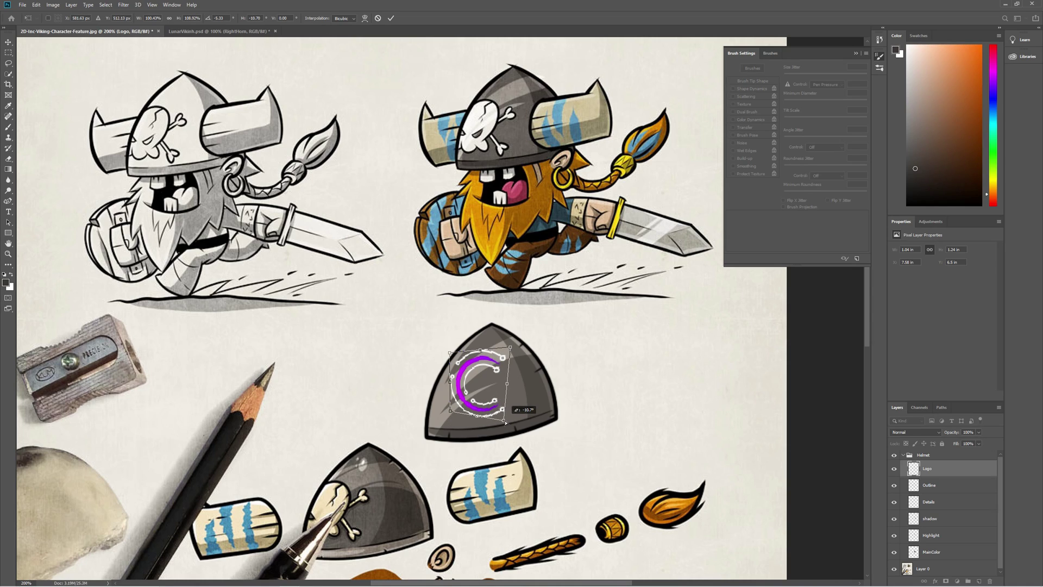
pyautogui.moveTo(450, 354); pyautogui.dragTo(451, 356)
pyautogui.press('Return')
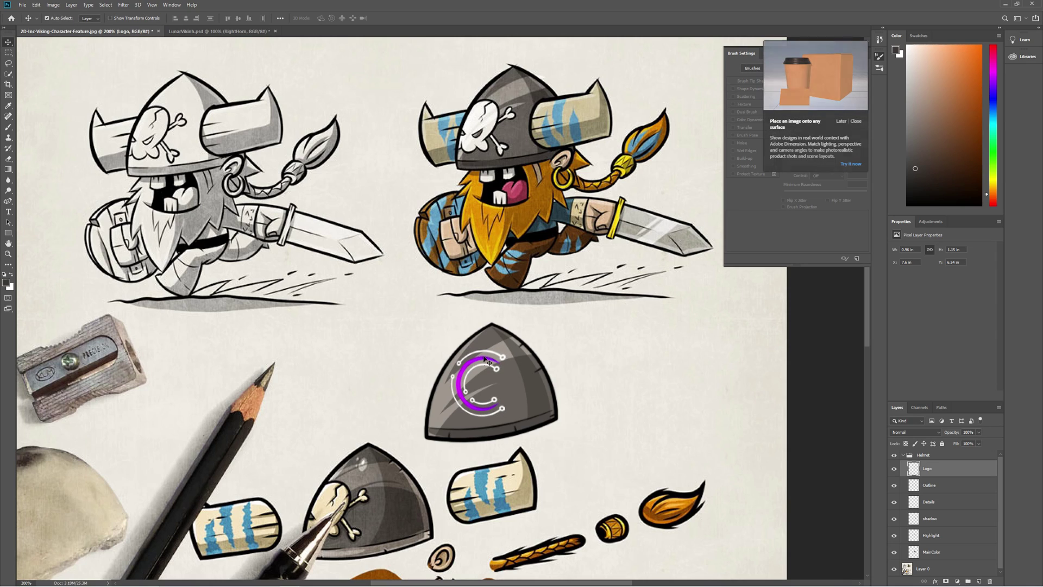
# Step: Select the Logo layer's artwork and shift it slightly down toward the helmet's left edge
pyautogui.rightClick(484, 365)
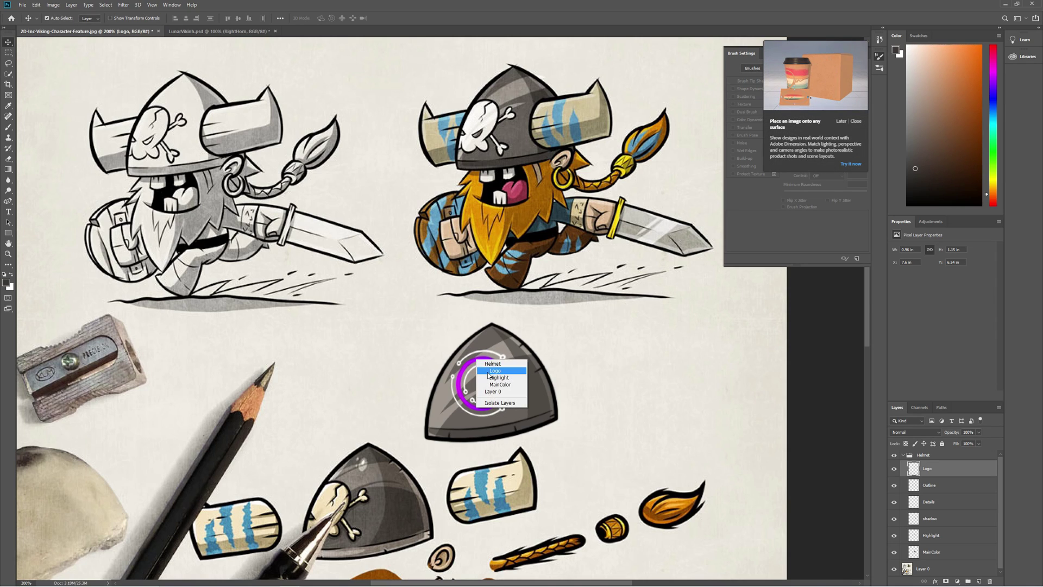
pyautogui.click(492, 371)
pyautogui.moveTo(488, 362); pyautogui.dragTo(483, 367)
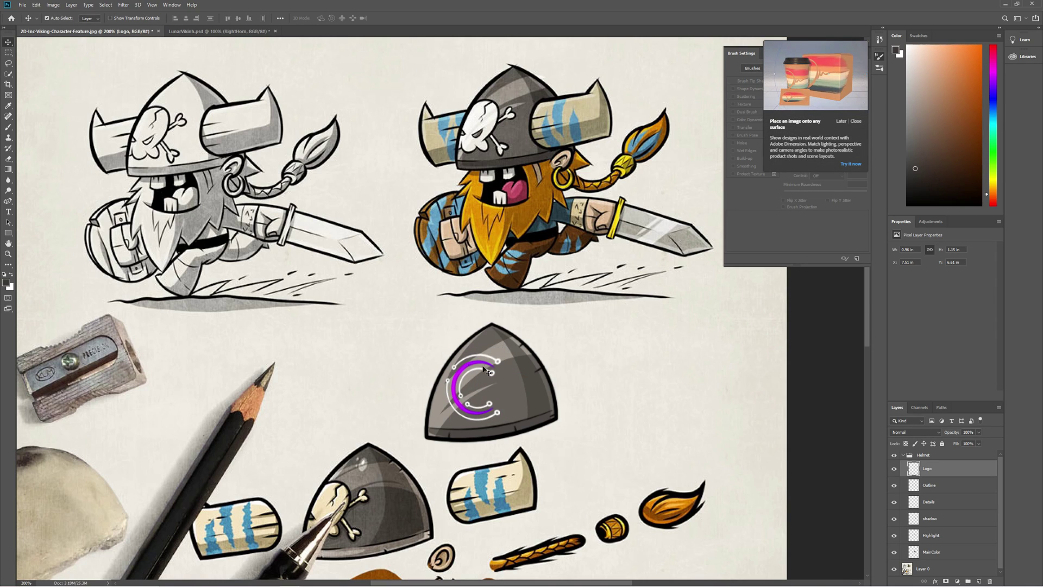
# Step: Add a Normal-mode Color Overlay in very dark grey at 100% opacity to the Logo layer
pyautogui.doubleClick(986, 475)
pyautogui.moveTo(510, 119); pyautogui.dragTo(740, 271)
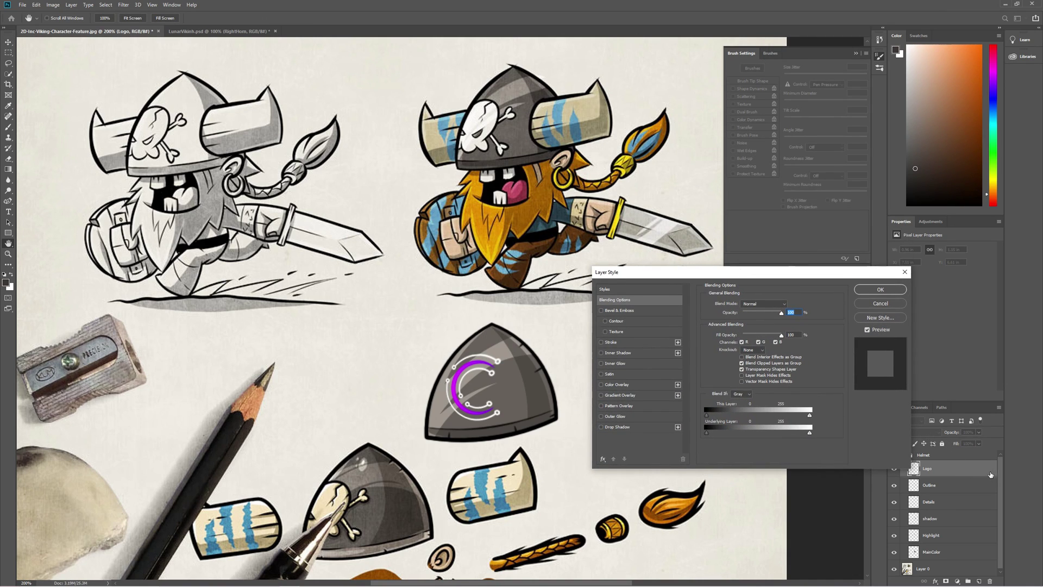
pyautogui.click(617, 385)
pyautogui.click(789, 305)
pyautogui.click(537, 387)
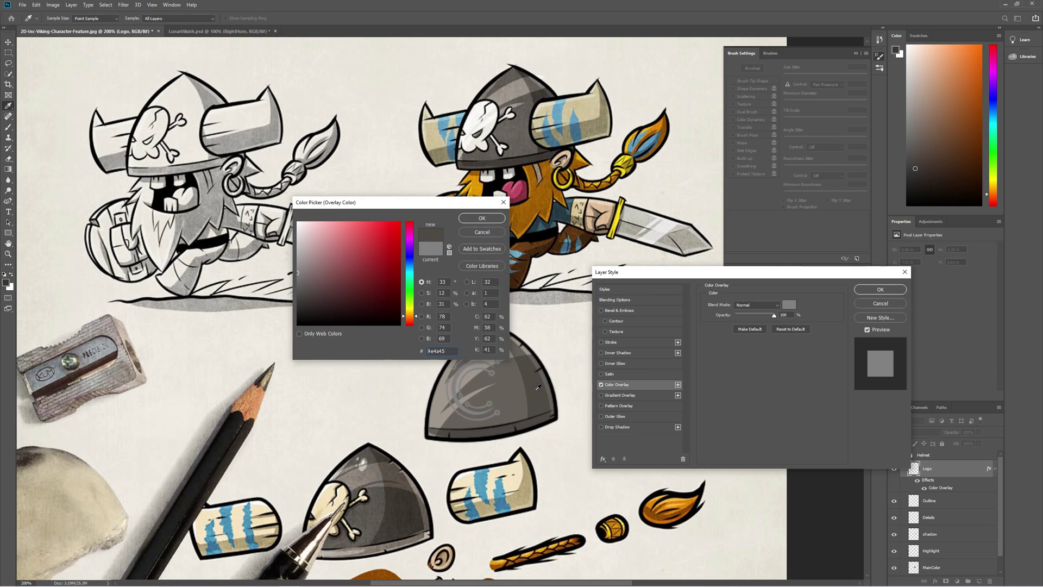
pyautogui.moveTo(370, 314)
pyautogui.mouseDown()
pyautogui.moveTo(209, 332)
pyautogui.moveTo(293, 312)
pyautogui.moveTo(288, 300)
pyautogui.moveTo(296, 316)
pyautogui.mouseUp()
pyautogui.click(485, 218)
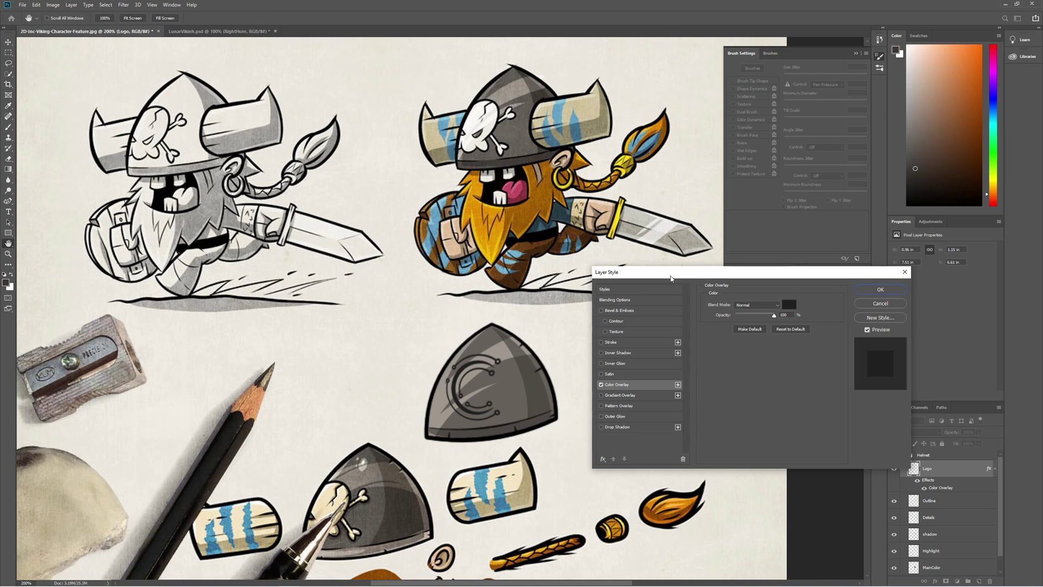
pyautogui.press('Return')
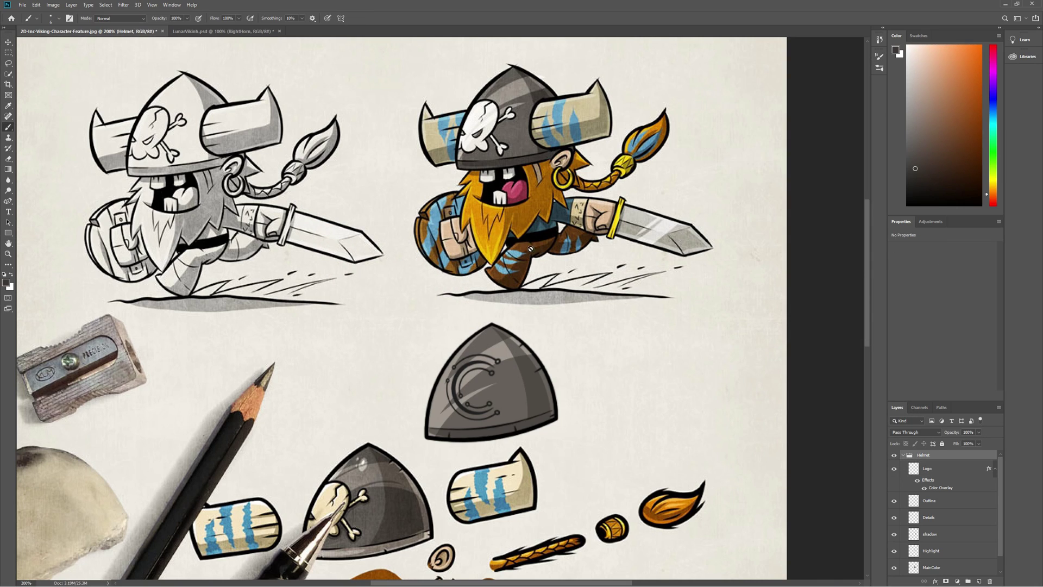
# Step: Set up a RightHorn group with an Outline layer and trace a curved, pointed horn path over the colored viking's right-hand horn
pyautogui.click(903, 456)
pyautogui.click(929, 468)
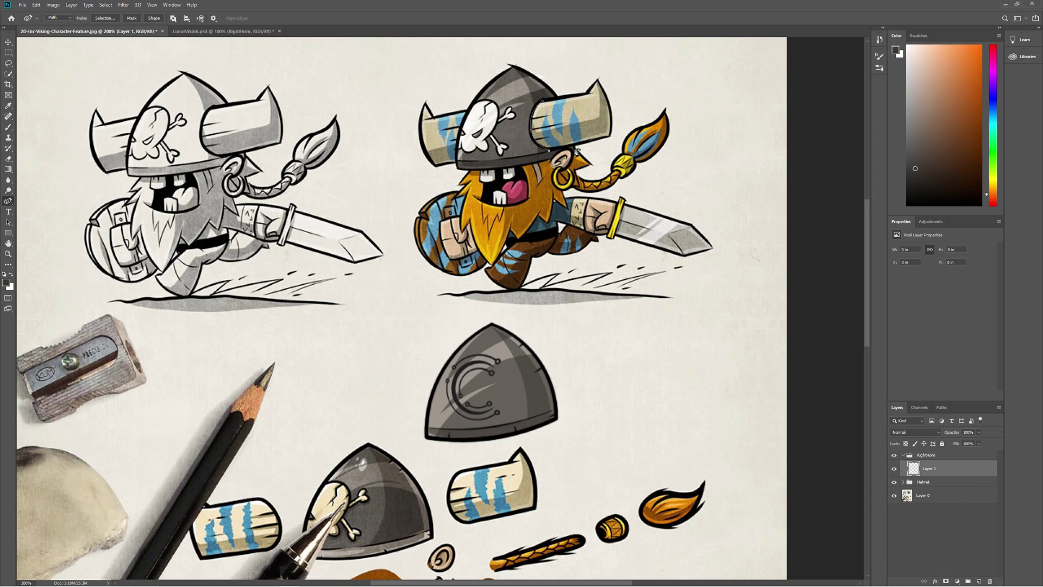
pyautogui.click(599, 116)
pyautogui.click(603, 71)
pyautogui.click(573, 90)
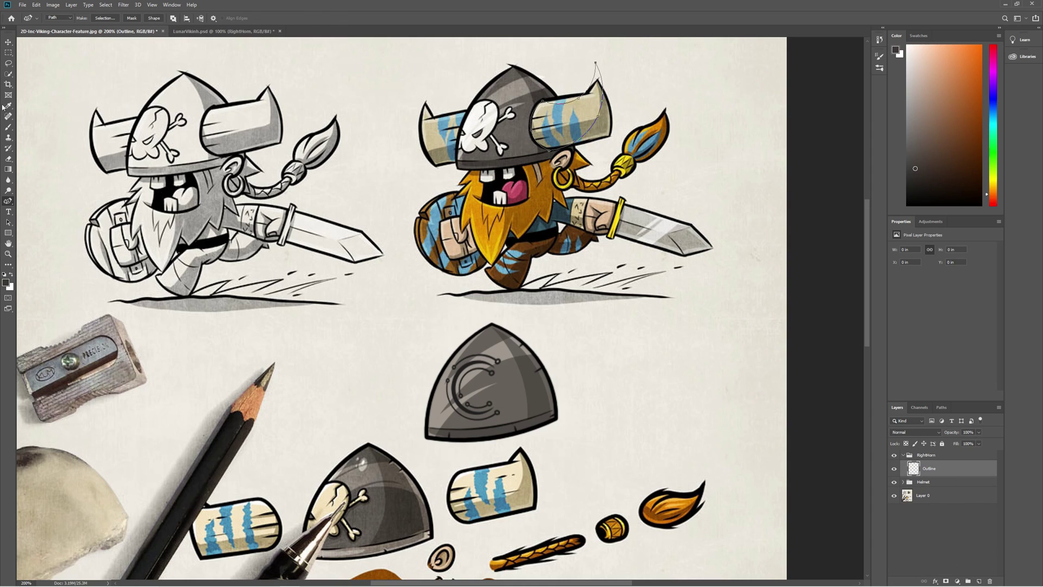
# Step: Stroke the horn path in black on the Outline layer, with the brush's minimum diameter set to 20%
pyautogui.press('b')
pyautogui.press('F5')
pyautogui.press('p')
pyautogui.rightClick(587, 130)
pyautogui.click(613, 191)
pyautogui.press('d')
pyautogui.hotkey('ctrl', 'z')
pyautogui.press('b')
pyautogui.doubleClick(853, 92)
pyautogui.write('20p')
pyautogui.rightClick(584, 135)
pyautogui.click(613, 194)
# Step: Add a Fill layer below Outline in the RightHorn group and sample beige from the original horn as the foreground color
pyautogui.click(978, 581)
pyautogui.doubleClick(928, 468)
pyautogui.write('Fill')
pyautogui.moveTo(927, 468); pyautogui.dragTo(939, 489)
pyautogui.click(5, 282)
pyautogui.click(588, 108)
pyautogui.click(489, 208)
# Step: Try to fill the horn path on the Fill layer and add another layer above it
pyautogui.rightClick(574, 145)
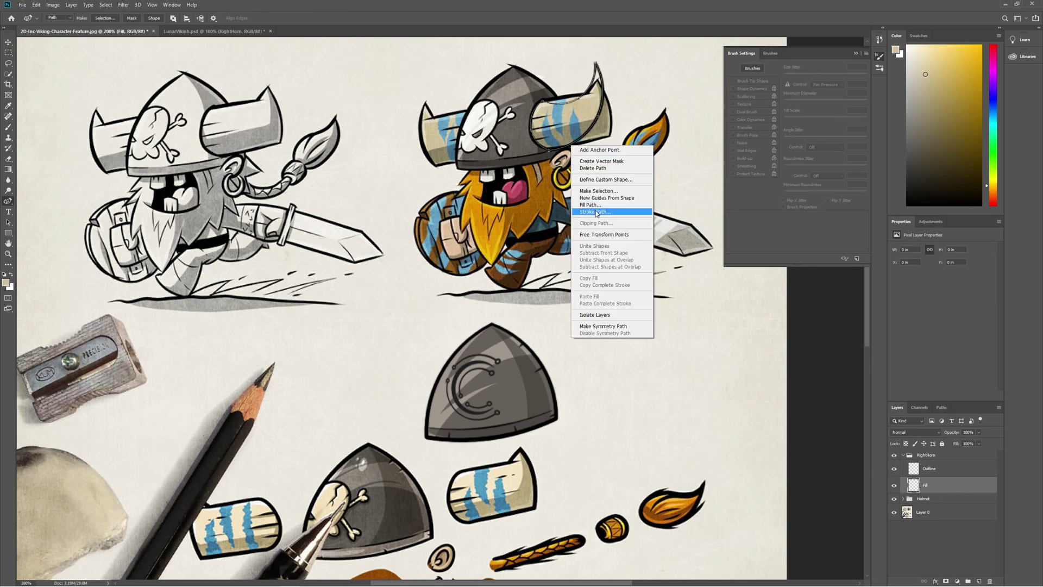
pyautogui.click(612, 210)
pyautogui.press('Return')
pyautogui.click(978, 580)
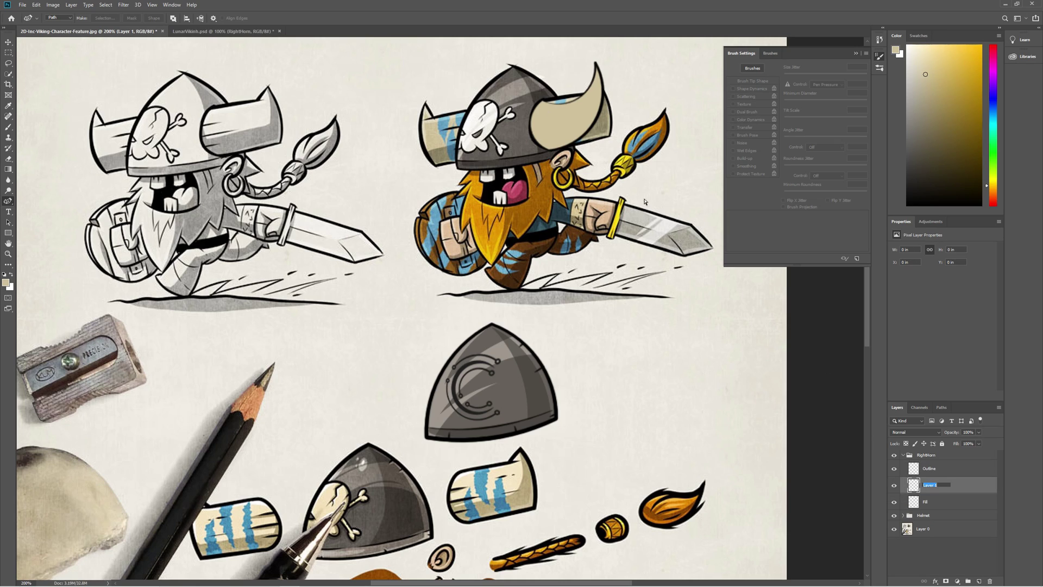
pyautogui.hotkey('ctrl', 'z')
pyautogui.hotkey('ctrl', 'z')
# Step: Fill the horn path with the sampled beige on the Fill layer and add a layer named light above it
pyautogui.rightClick(581, 139)
pyautogui.click(613, 201)
pyautogui.press('Return')
pyautogui.click(978, 581)
pyautogui.doubleClick(929, 485)
pyautogui.write('light')
pyautogui.press('Return')
# Step: Reshape the horn path around the lit area and fill it with a lighter color on the light layer
pyautogui.click(549, 150)
pyautogui.press('Delete')
pyautogui.moveTo(531, 131); pyautogui.dragTo(595, 85)
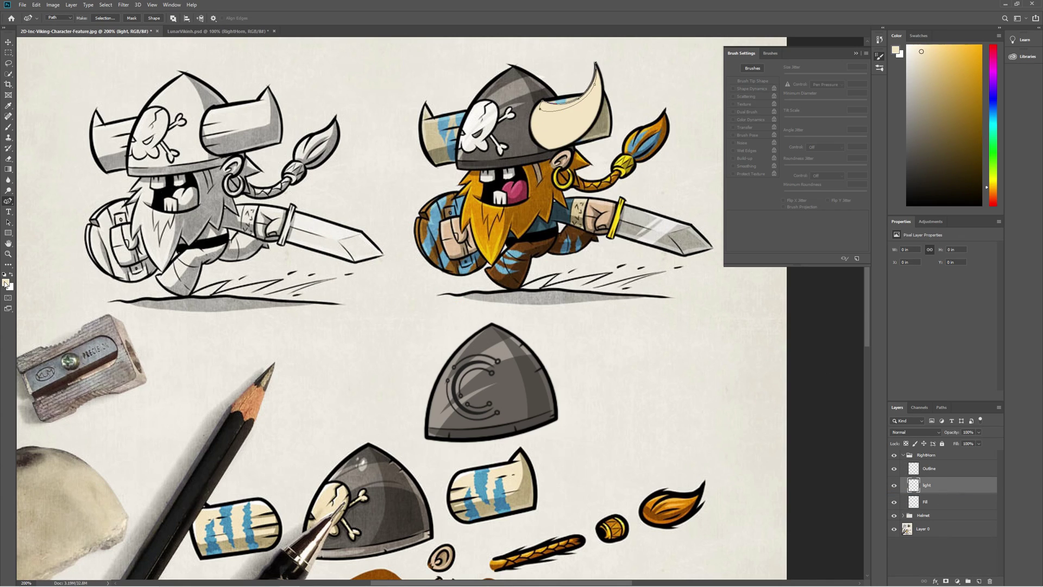
pyautogui.click(3, 284)
pyautogui.rightClick(558, 111)
pyautogui.click(590, 172)
pyautogui.press('Return')
pyautogui.hotkey('ctrl', 'z')
pyautogui.moveTo(540, 109); pyautogui.dragTo(548, 150)
pyautogui.rightClick(559, 112)
pyautogui.click(589, 173)
# Step: Add a layer named Shadow above light and reshape the path around the shaded area along the horn's lower edge
pyautogui.click(978, 580)
pyautogui.doubleClick(930, 484)
pyautogui.write('Shadow')
pyautogui.press('Return')
pyautogui.moveTo(535, 108); pyautogui.dragTo(530, 131)
pyautogui.moveTo(595, 85); pyautogui.dragTo(600, 107)
pyautogui.moveTo(542, 101); pyautogui.dragTo(575, 126)
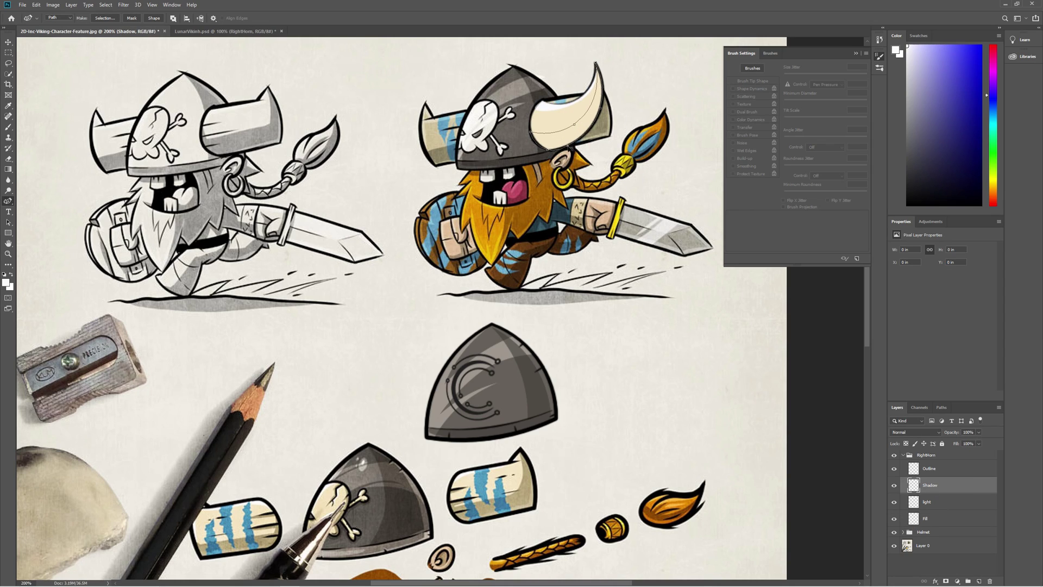
# Step: Sample beige from the original horn and fill the shading selection with it on the Shadow layer
pyautogui.click(6, 283)
pyautogui.click(598, 131)
pyautogui.press('Return')
pyautogui.hotkey('ctrl', 'Return')
pyautogui.hotkey('alt', 'BackSpace')
pyautogui.hotkey('ctrl', 'd')
# Step: Add a layer named Details above Shadow in the RightHorn group
pyautogui.click(978, 581)
pyautogui.doubleClick(930, 485)
pyautogui.write('Details')
pyautogui.press('Return')
# Step: Stroke a short black crack line at the horn's lower base, with the brush's minimum diameter set to 0%
pyautogui.click(560, 137)
pyautogui.click(538, 142)
pyautogui.press('b')
pyautogui.moveTo(859, 93); pyautogui.dragTo(817, 92)
pyautogui.write('0')
pyautogui.click(5, 283)
pyautogui.click(297, 325)
pyautogui.press('Return')
pyautogui.press('p')
pyautogui.rightClick(549, 141)
pyautogui.click(576, 206)
pyautogui.press('Return')
pyautogui.press('Return')
# Step: Stroke another short black crack line near the upper part of the horn's base
pyautogui.click(537, 109)
pyautogui.click(547, 111)
pyautogui.click(541, 111)
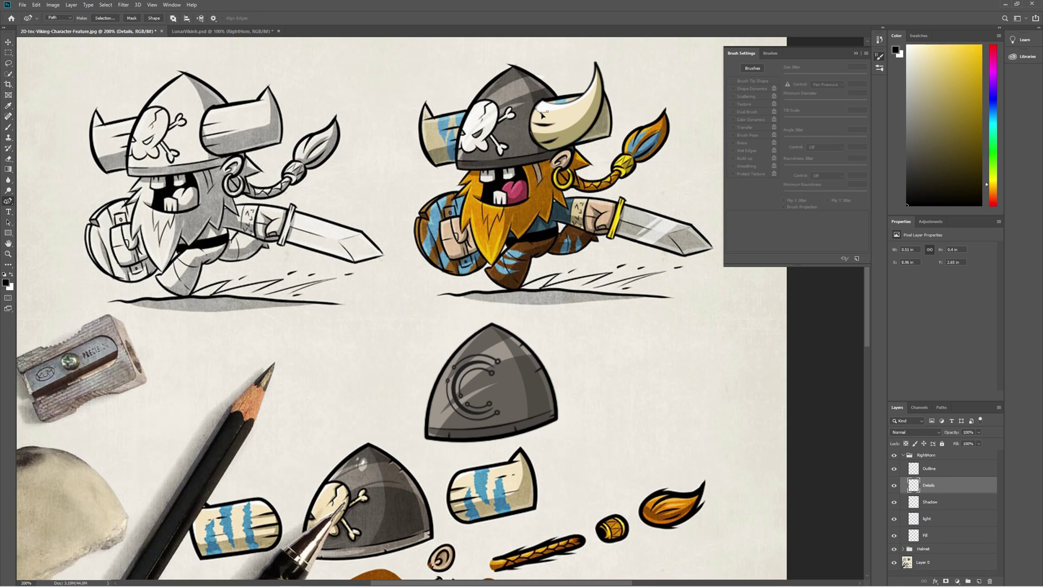
pyautogui.press('Return')
# Step: Draw a downward-pointing triangle at the horn's upper edge and fill it with dark red on a details2 layer
pyautogui.click(563, 102)
pyautogui.click(574, 118)
pyautogui.scroll(1, 476, 243)
pyautogui.click(6, 283)
pyautogui.click(410, 324)
pyautogui.click(395, 247)
pyautogui.click(481, 218)
pyautogui.rightClick(578, 124)
pyautogui.click(598, 186)
pyautogui.press('Return')
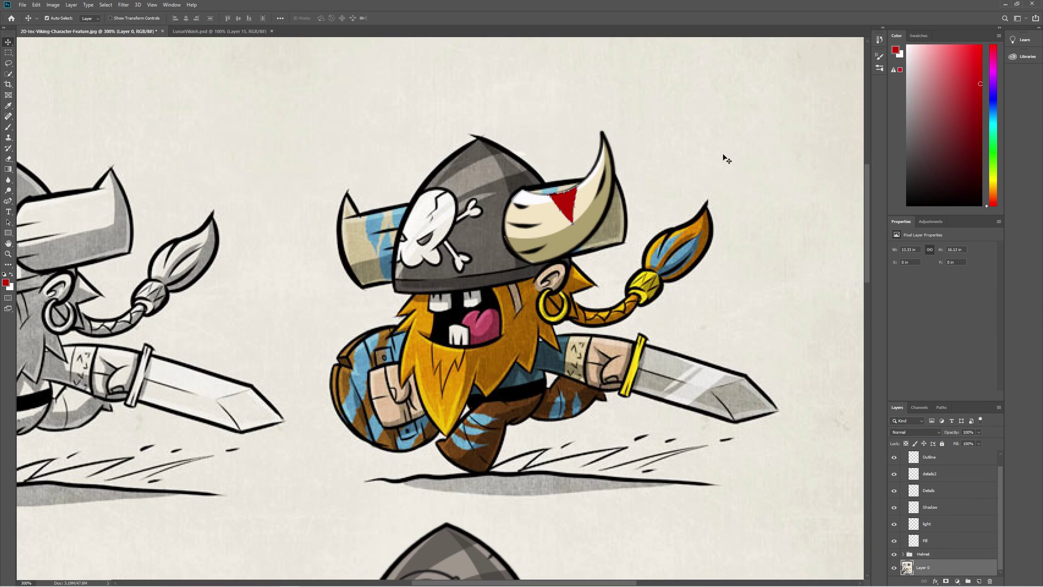
# Step: Merge the RightHorn and Helmet groups into single layers and place the horn and its duplicate on the new helmet
pyautogui.rightClick(926, 466)
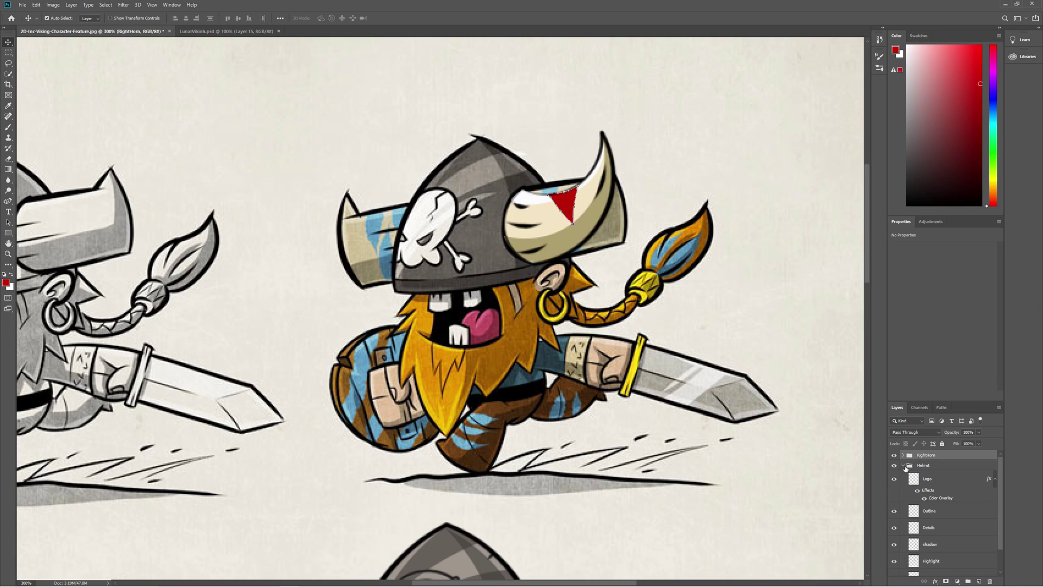
pyautogui.click(948, 458)
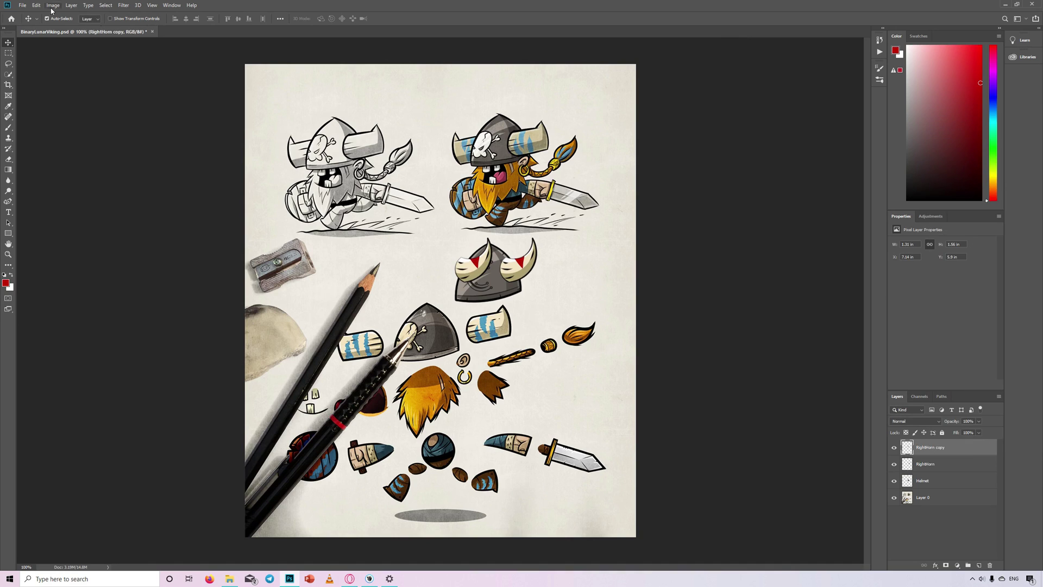
# Step: Mirror the horn copy behind the helmet's left side and merge both horns and the helmet into one Helmet layer
pyautogui.hotkey('ctrl', 't')
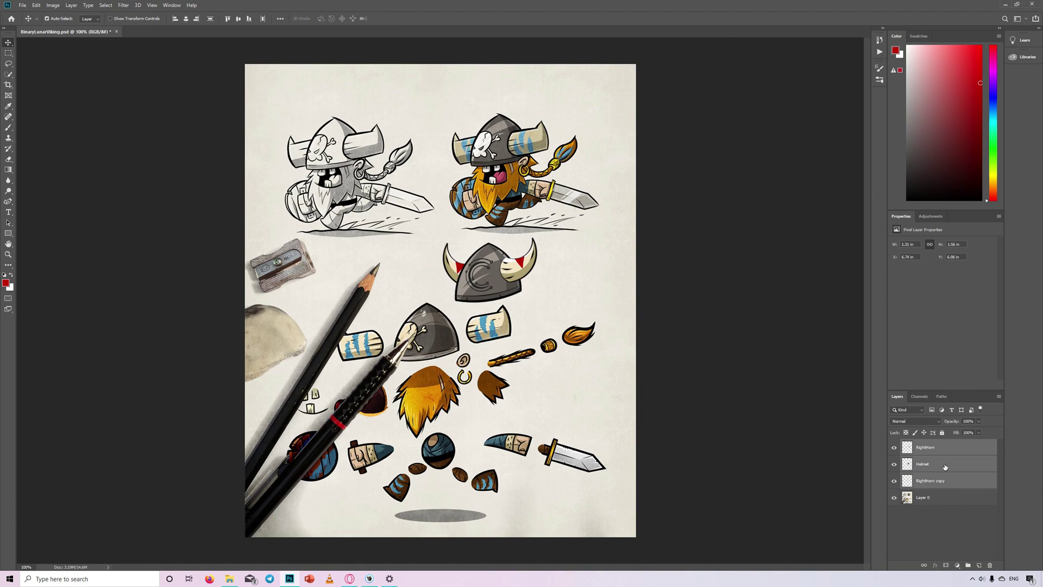
pyautogui.doubleClick(926, 447)
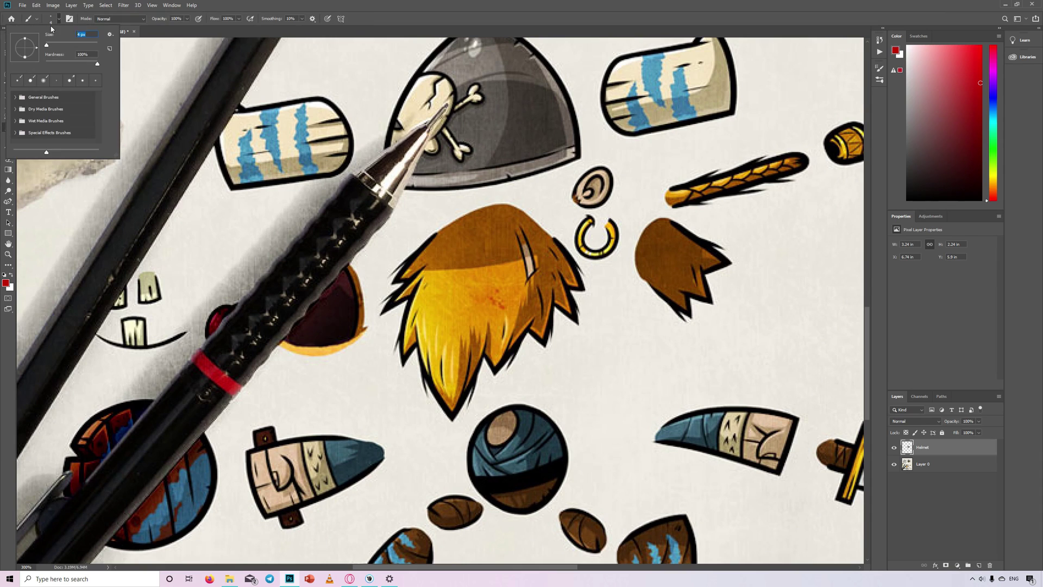
# Step: Set the brush's minimum diameter to 40% and trace a path along the beard's jagged left edge and around its tip
pyautogui.click(69, 19)
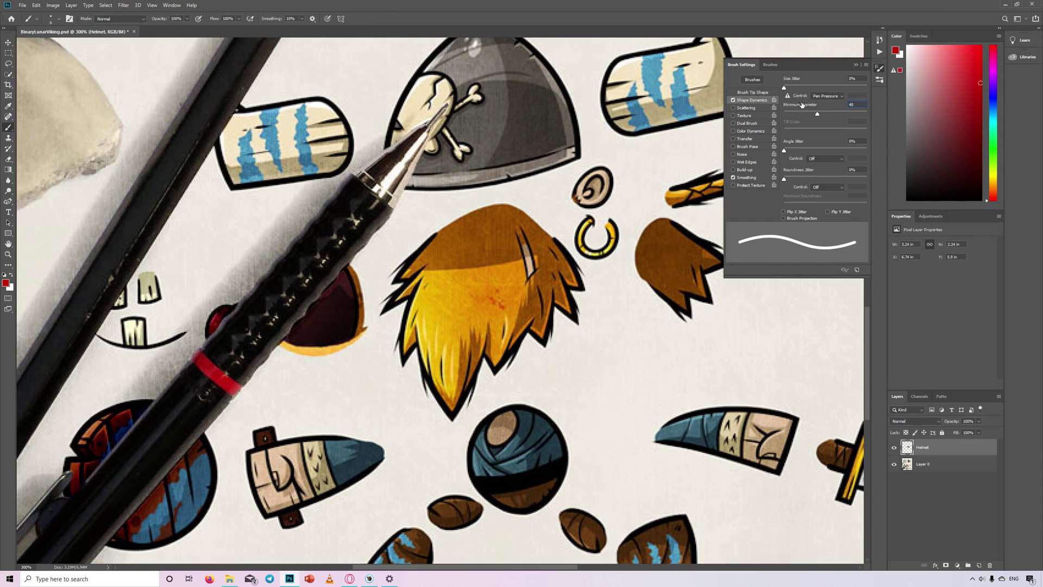
pyautogui.click(396, 255)
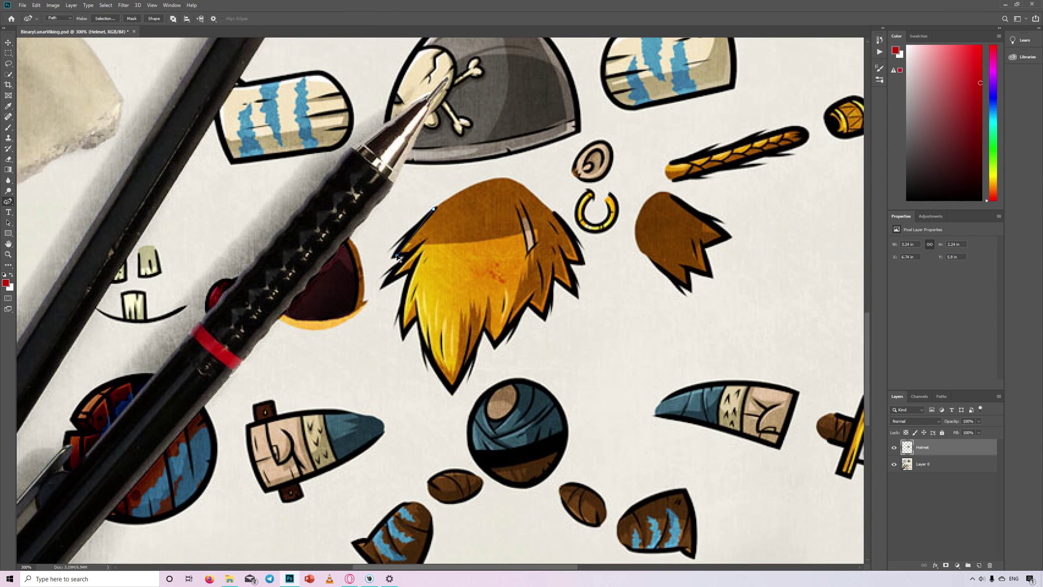
pyautogui.click(408, 255)
pyautogui.click(383, 284)
pyautogui.click(410, 272)
pyautogui.click(403, 308)
pyautogui.click(416, 318)
pyautogui.click(404, 332)
pyautogui.click(428, 356)
pyautogui.click(451, 389)
pyautogui.click(484, 329)
# Step: Continue the path up the beard's jagged right edge to its upper right side
pyautogui.click(496, 343)
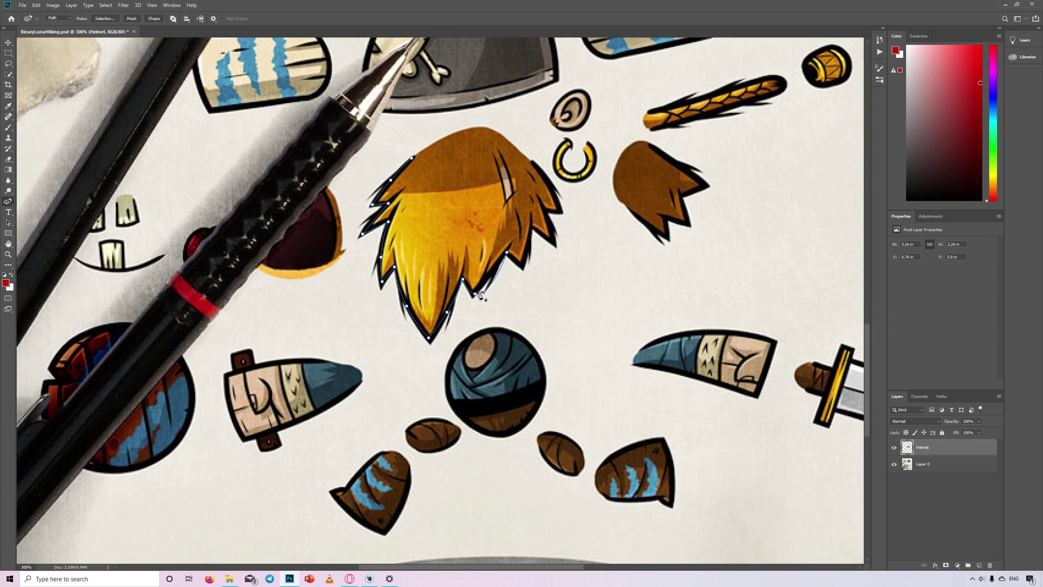
pyautogui.click(507, 252)
pyautogui.click(522, 265)
pyautogui.scroll(2, 525, 270)
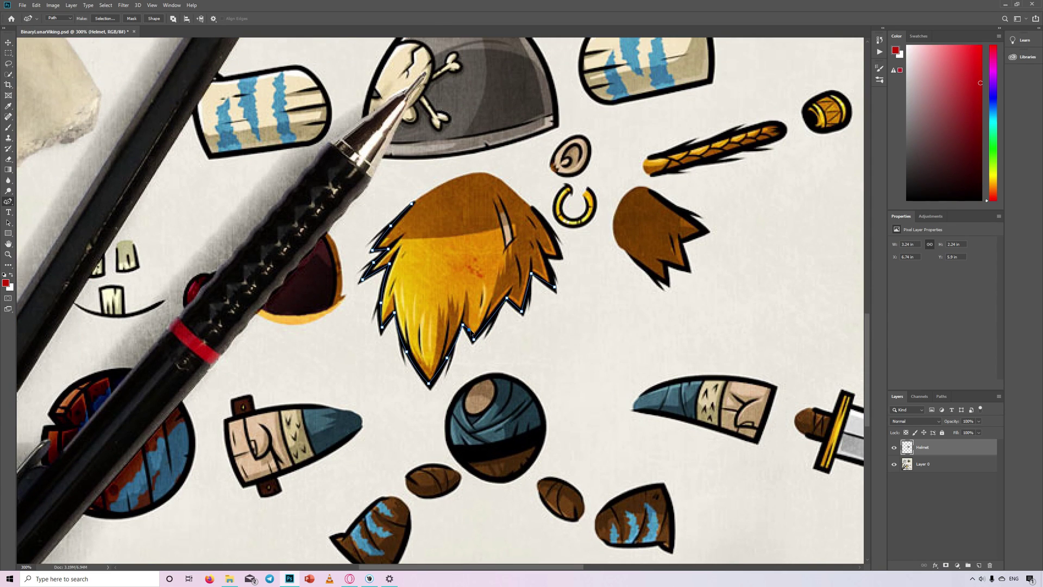
pyautogui.click(541, 245)
pyautogui.moveTo(553, 253); pyautogui.dragTo(551, 259)
pyautogui.moveTo(538, 243); pyautogui.dragTo(563, 260)
pyautogui.click(535, 208)
pyautogui.click(551, 230)
# Step: Stroke the beard path in black on an Outline layer in a Beard group, with the brush's size control off
pyautogui.press('d')
pyautogui.press('F5')
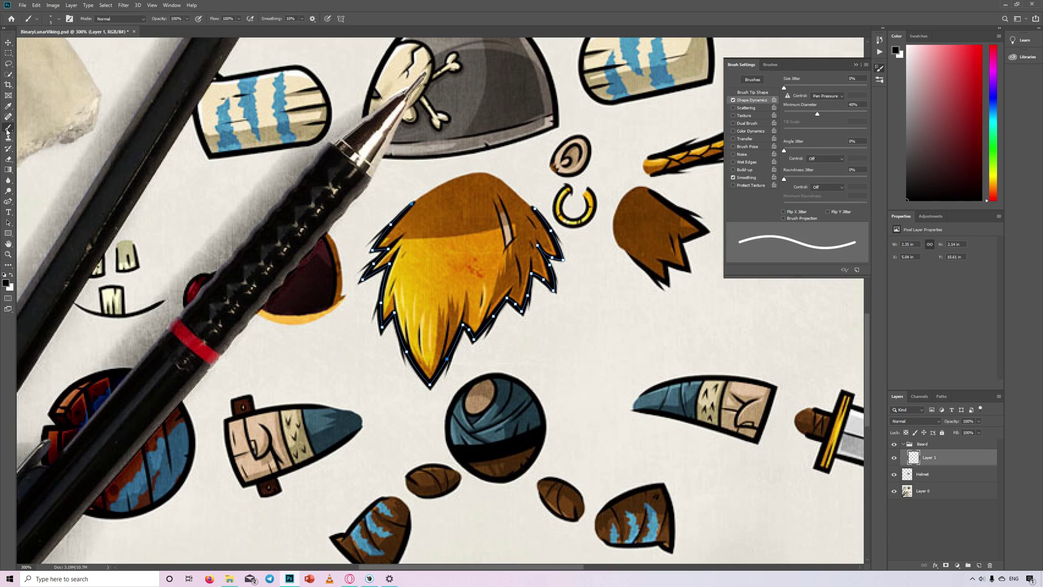
pyautogui.click(59, 18)
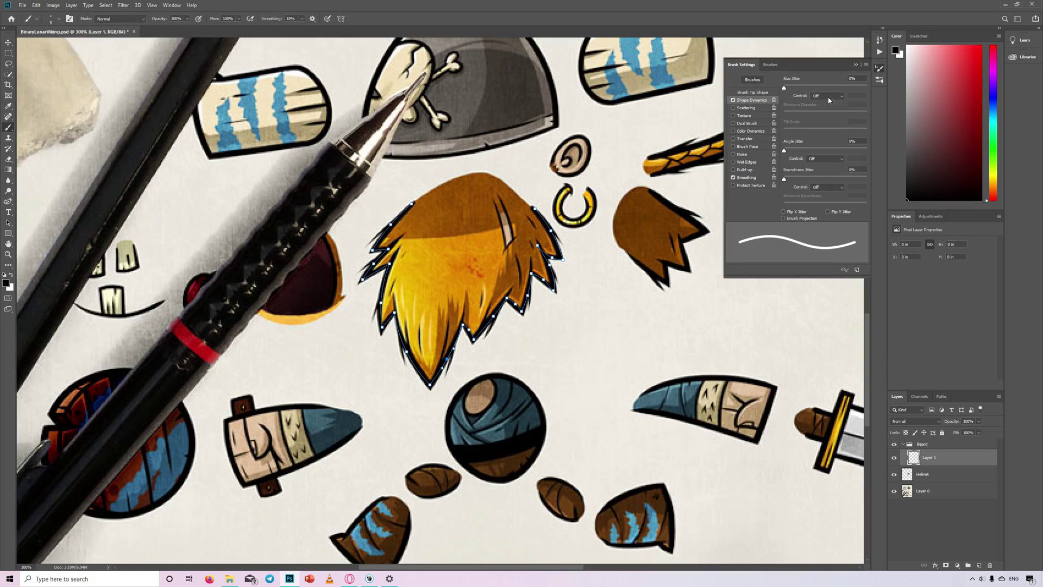
pyautogui.press('p')
pyautogui.hotkey('ctrl', 'z')
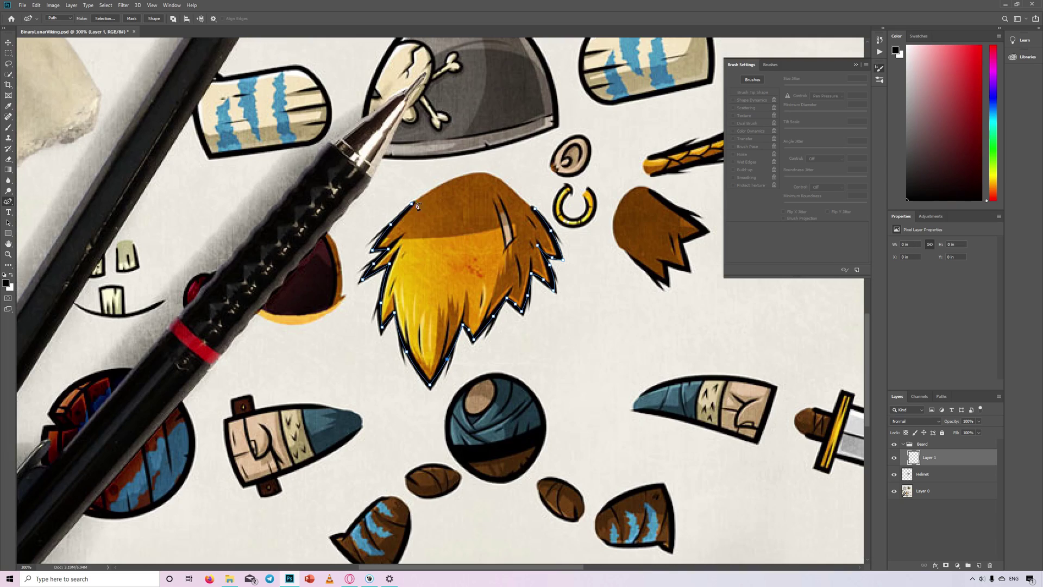
pyautogui.rightClick(552, 270)
pyautogui.click(578, 375)
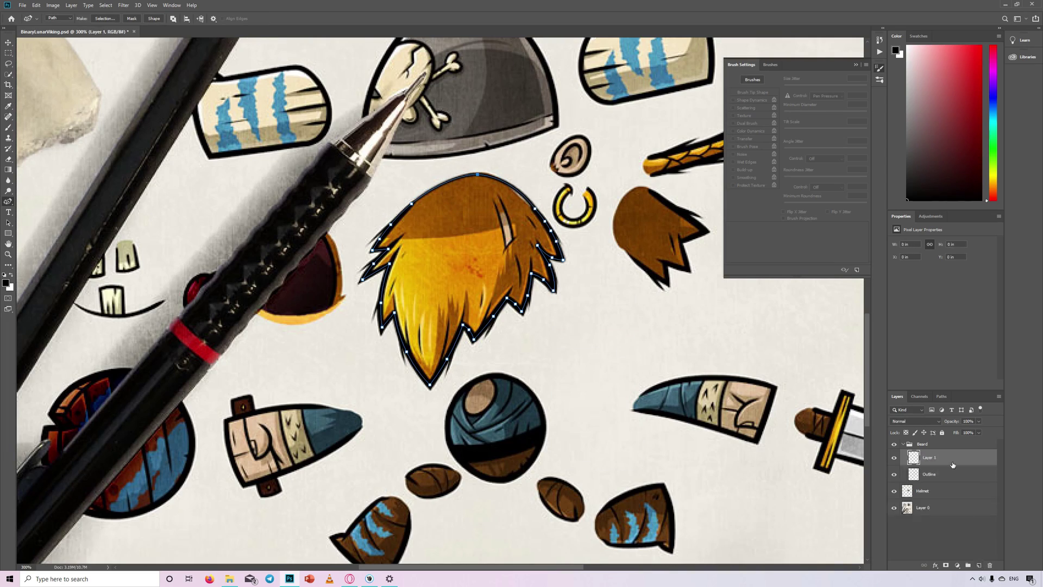
# Step: Fill the beard path with golden orange on a Fill layer placed below Outline in the Beard group
pyautogui.click(933, 474)
pyautogui.click(6, 282)
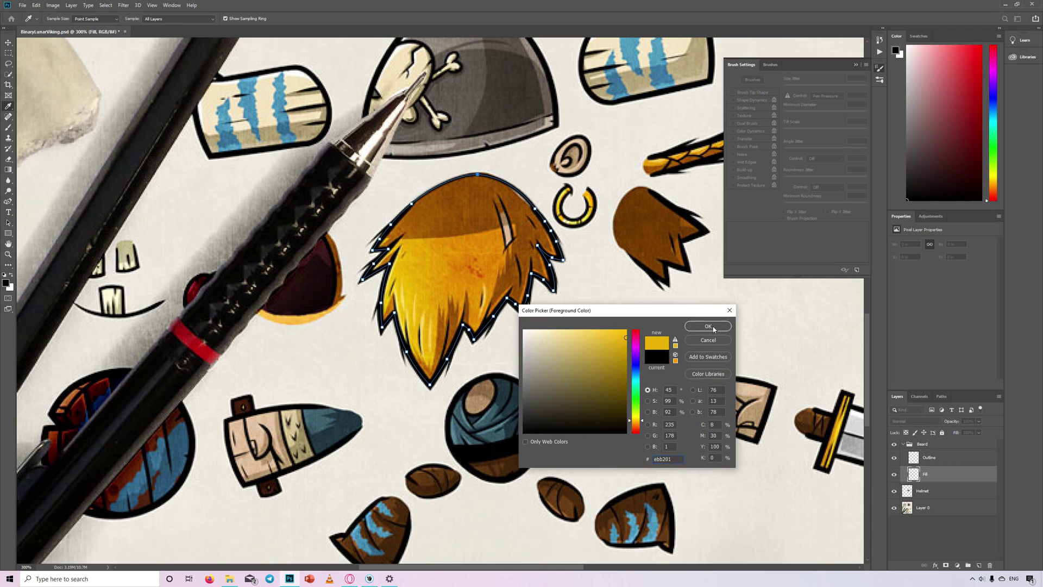
pyautogui.press('Return')
pyautogui.rightClick(555, 278)
pyautogui.click(580, 337)
pyautogui.click(8, 222)
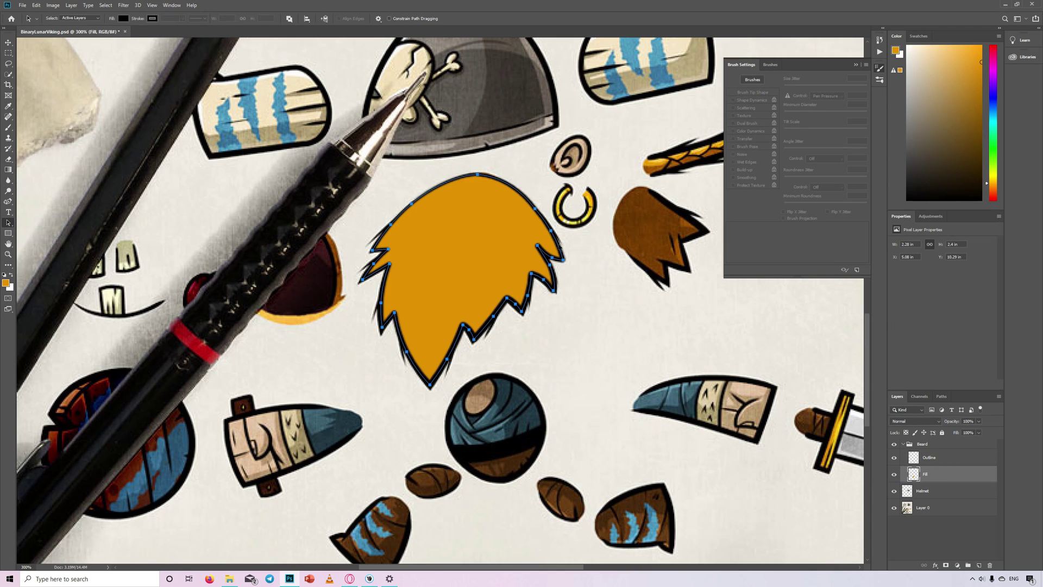
# Step: Move the beard's path together with its Outline and Fill artwork off the reference beard, down and to its right
pyautogui.moveTo(478, 244); pyautogui.dragTo(718, 325)
pyautogui.keyDown('shift'); pyautogui.click(929, 458); pyautogui.keyUp('shift')
pyautogui.press('v')
pyautogui.moveTo(485, 209); pyautogui.dragTo(725, 292)
# Step: Add a layer named Shadows between Outline and Fill in the Beard group
pyautogui.click(945, 457)
pyautogui.keyDown('ctrl'); pyautogui.click(979, 565); pyautogui.keyUp('ctrl')
pyautogui.doubleClick(943, 487)
pyautogui.click(882, 291)
pyautogui.doubleClick(929, 473)
pyautogui.write('Shadows')
pyautogui.press('Return')
# Step: Trace a jagged shadow along the beard's tip and fill it with dark brown on the Shadows layer
pyautogui.press('Return')
pyautogui.hotkey('alt', ']')
pyautogui.press('p')
pyautogui.click(668, 465)
pyautogui.hotkey('alt', '[')
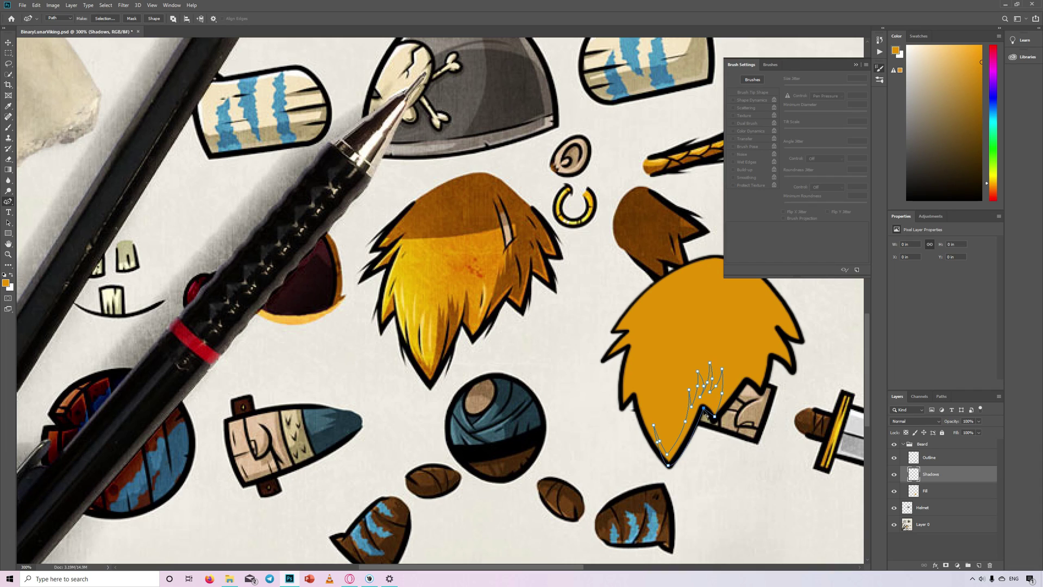
pyautogui.click(6, 283)
pyautogui.rightClick(720, 401)
pyautogui.click(742, 269)
pyautogui.press('Return')
pyautogui.press('Return')
# Step: Trace a jagged shadow path up through the tufts on the beard's right side
pyautogui.click(757, 380)
pyautogui.click(757, 351)
pyautogui.click(749, 332)
pyautogui.press('F5')
pyautogui.moveTo(798, 348); pyautogui.dragTo(647, 327)
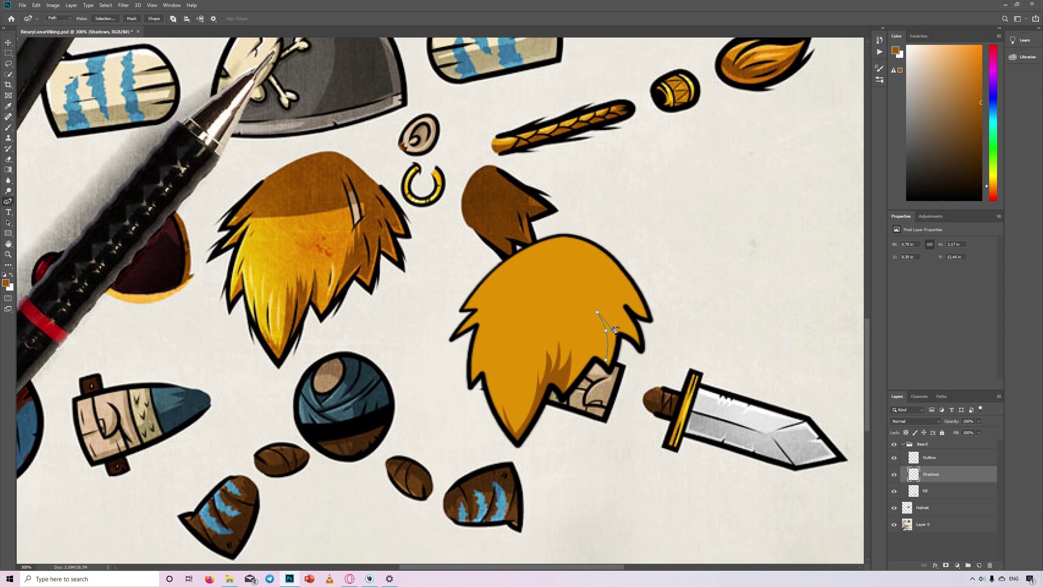
pyautogui.scroll(1, 611, 320)
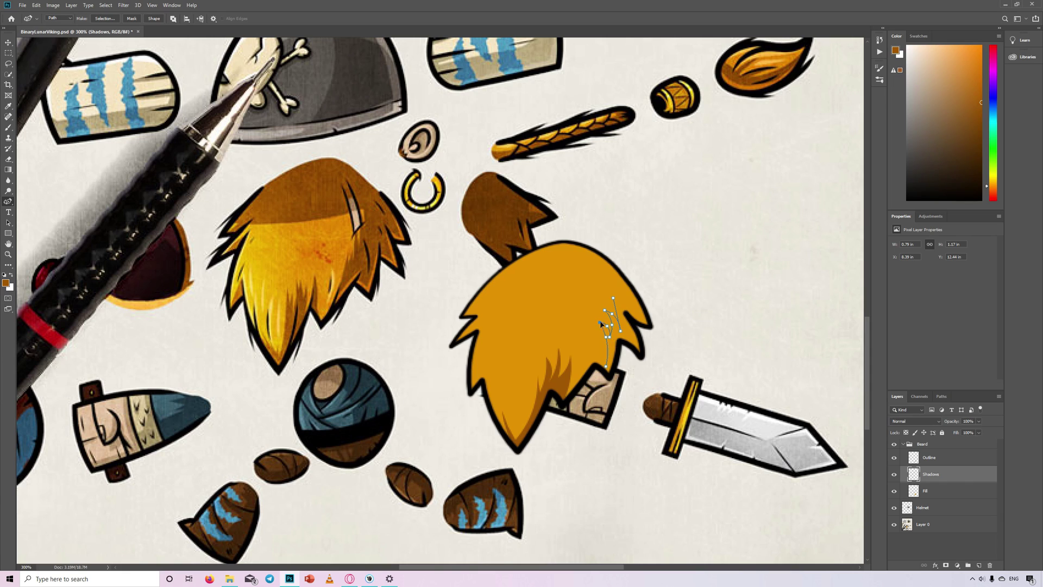
pyautogui.scroll(1, 600, 322)
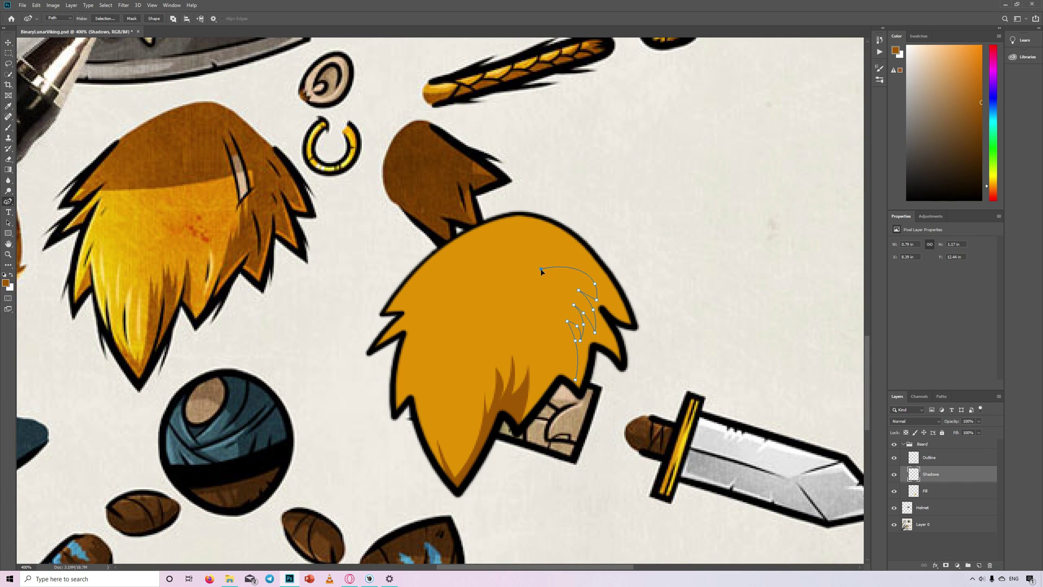
# Step: Continue the shadow path across the upper beard and around its top and right edge, and fill it with dark brown
pyautogui.moveTo(545, 265); pyautogui.dragTo(396, 295)
pyautogui.click(448, 243)
pyautogui.click(515, 215)
pyautogui.click(611, 281)
pyautogui.click(624, 316)
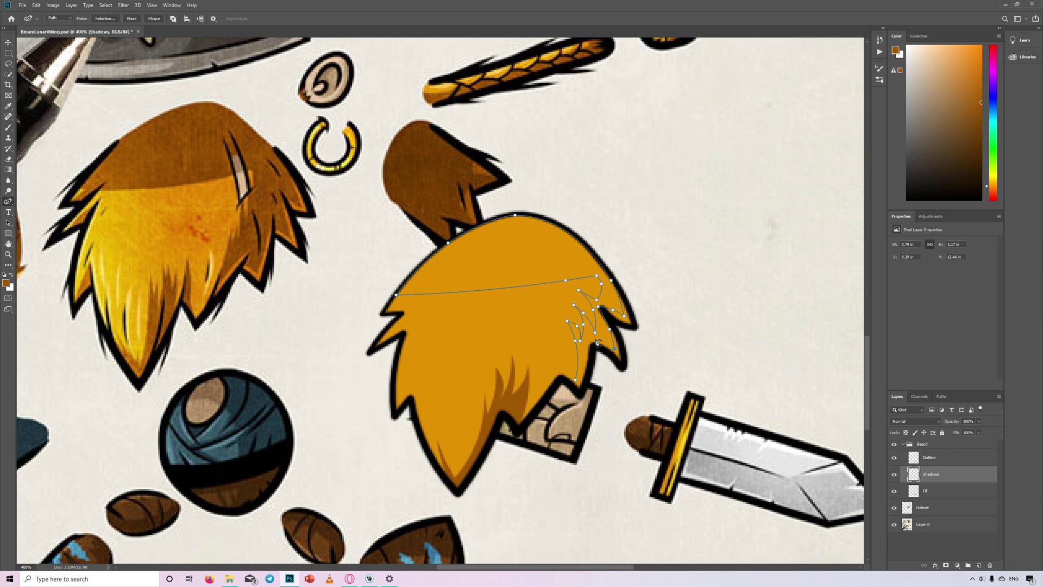
pyautogui.hotkey('ctrl', 'Return')
pyautogui.hotkey('alt', 'BackSpace')
pyautogui.hotkey('ctrl', 'd')
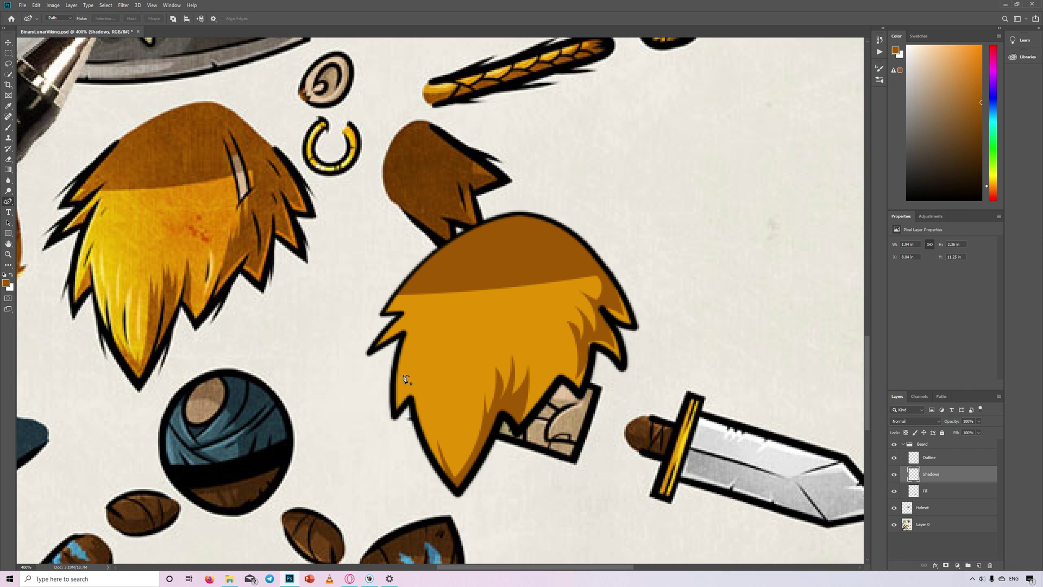
# Step: Add small dark brown shadows to the tufts along the beard's left edge
pyautogui.rightClick(400, 305)
pyautogui.click(426, 348)
pyautogui.press('Return')
pyautogui.press('Return')
pyautogui.click(375, 347)
pyautogui.click(404, 324)
pyautogui.click(411, 326)
pyautogui.click(399, 334)
pyautogui.rightClick(405, 397)
pyautogui.click(431, 439)
pyautogui.press('Return')
pyautogui.press('Return')
# Step: Add a layer named Light above Shadows and sample a pale yellow from the reference beard as the foreground colour
pyautogui.hotkey('ctrl', 'shift', 'alt', 'n')
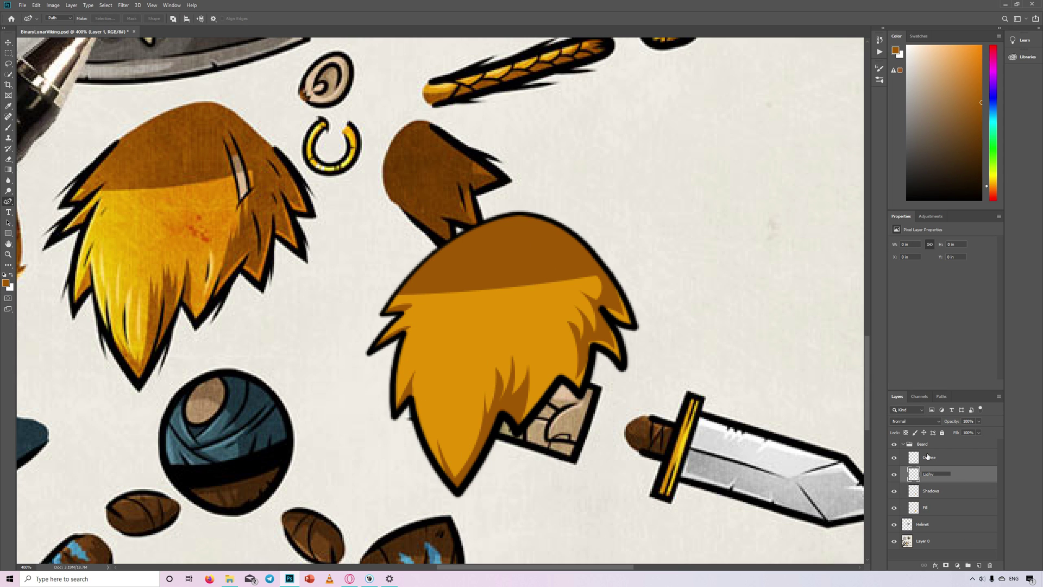
pyautogui.press('Return')
pyautogui.click(5, 283)
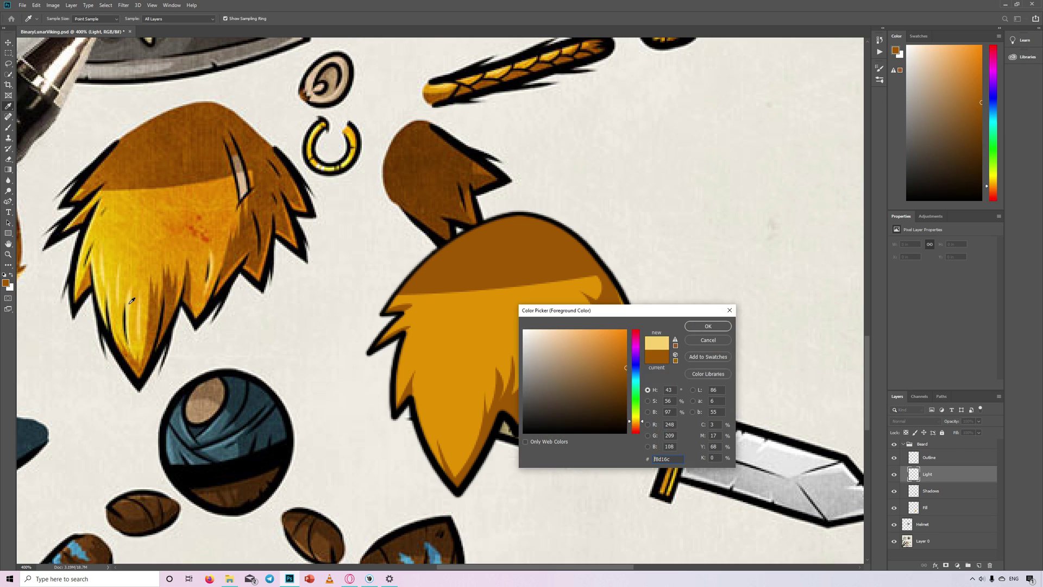
pyautogui.click(134, 311)
pyautogui.press('Return')
# Step: Draw pale yellow highlight strands down the beard's left edge on the Light layer
pyautogui.rightClick(400, 379)
pyautogui.click(431, 243)
pyautogui.click(563, 165)
pyautogui.press('Return')
pyautogui.click(416, 371)
pyautogui.click(422, 430)
pyautogui.click(442, 471)
pyautogui.click(416, 372)
pyautogui.rightClick(422, 415)
pyautogui.click(451, 284)
pyautogui.press('Return')
pyautogui.press('Return')
# Step: Trace a curved highlight strand left of the beard's tip and stroke it in pale yellow
pyautogui.click(432, 350)
pyautogui.click(430, 429)
pyautogui.moveTo(430, 388); pyautogui.dragTo(425, 388)
pyautogui.rightClick(427, 383)
pyautogui.press('Escape')
pyautogui.press('b')
pyautogui.click(69, 18)
pyautogui.press('p')
pyautogui.rightClick(427, 372)
pyautogui.click(450, 435)
pyautogui.press('Return')
pyautogui.press('Return')
# Step: Stroke more curved pale yellow highlight strands through the beard's middle, right side and upper-left tuft
pyautogui.click(455, 368)
pyautogui.click(450, 467)
pyautogui.moveTo(452, 423); pyautogui.dragTo(445, 423)
pyautogui.rightClick(466, 414)
pyautogui.click(490, 476)
pyautogui.click(572, 190)
pyautogui.click(547, 337)
pyautogui.rightClick(525, 363)
pyautogui.click(548, 426)
pyautogui.rightClick(412, 312)
pyautogui.click(435, 373)
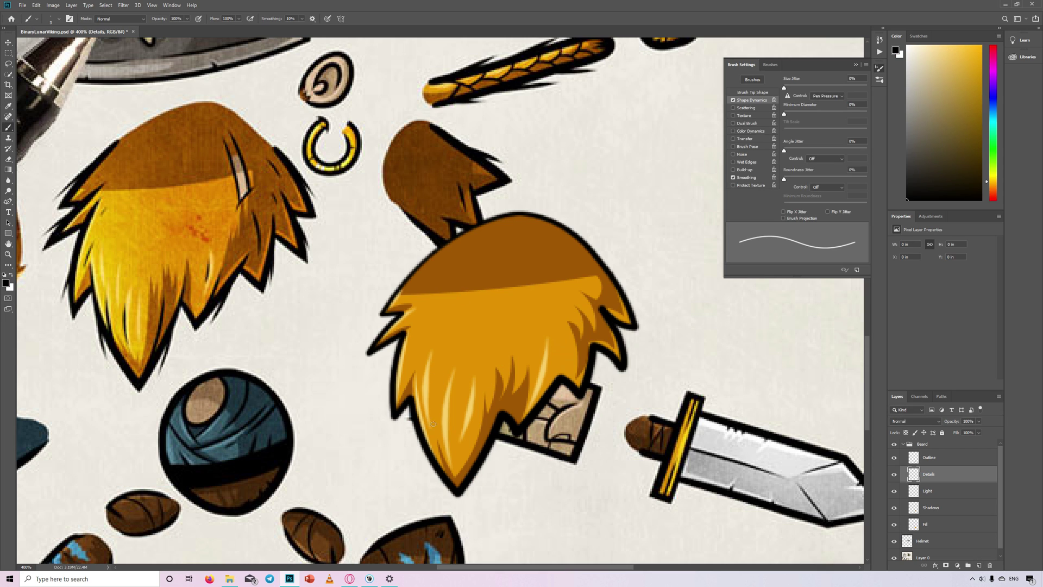
# Step: Raise the brush's minimum diameter and stroke a black hair line at the beard's upper-left tuft on the Details layer
pyautogui.rightClick(385, 299)
pyautogui.click(408, 360)
pyautogui.press('Return')
pyautogui.press('b')
pyautogui.click(804, 111)
pyautogui.click(8, 201)
pyautogui.rightClick(385, 299)
pyautogui.click(408, 360)
pyautogui.press('Return')
# Step: Stroke black hair lines along the beard's left tufts and around its tip
pyautogui.rightClick(382, 327)
pyautogui.click(405, 389)
pyautogui.rightClick(391, 379)
pyautogui.click(421, 253)
pyautogui.press('Return')
pyautogui.rightClick(434, 474)
pyautogui.click(467, 348)
pyautogui.press('Return')
pyautogui.click(476, 486)
pyautogui.rightClick(491, 453)
pyautogui.click(532, 328)
# Step: Stroke black hair lines at the tufts on the beard's right side
pyautogui.rightClick(593, 384)
pyautogui.click(625, 259)
pyautogui.press('Return')
pyautogui.press('Return')
pyautogui.click(634, 360)
pyautogui.rightClick(626, 346)
pyautogui.click(653, 408)
pyautogui.press('Return')
pyautogui.press('Return')
# Step: Trace curved hair strands inside the lower beard, right of its tip, and stroke them in black
pyautogui.click(496, 427)
pyautogui.click(512, 376)
pyautogui.click(490, 409)
pyautogui.rightClick(484, 432)
pyautogui.click(512, 298)
pyautogui.press('Return')
pyautogui.press('Return')
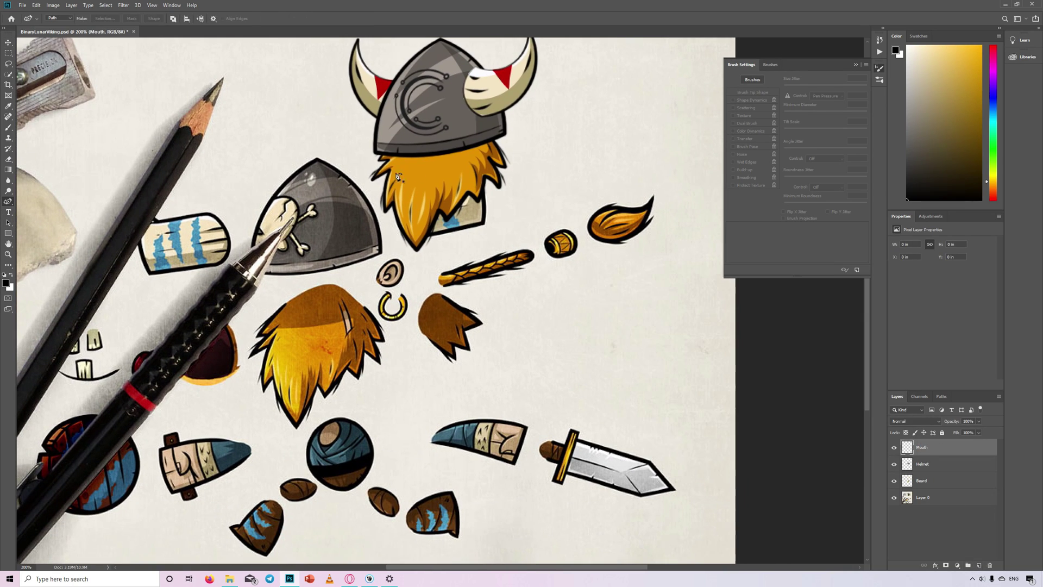
# Step: Trace a curved mouth line across the beard just below the helmet and stroke it in black on the Mouth layer
pyautogui.rightClick(40, 29)
pyautogui.press('p')
pyautogui.click(405, 166)
pyautogui.click(427, 163)
pyautogui.click(446, 166)
pyautogui.rightClick(430, 163)
pyautogui.click(481, 231)
pyautogui.rightClick(444, 160)
pyautogui.click(510, 189)
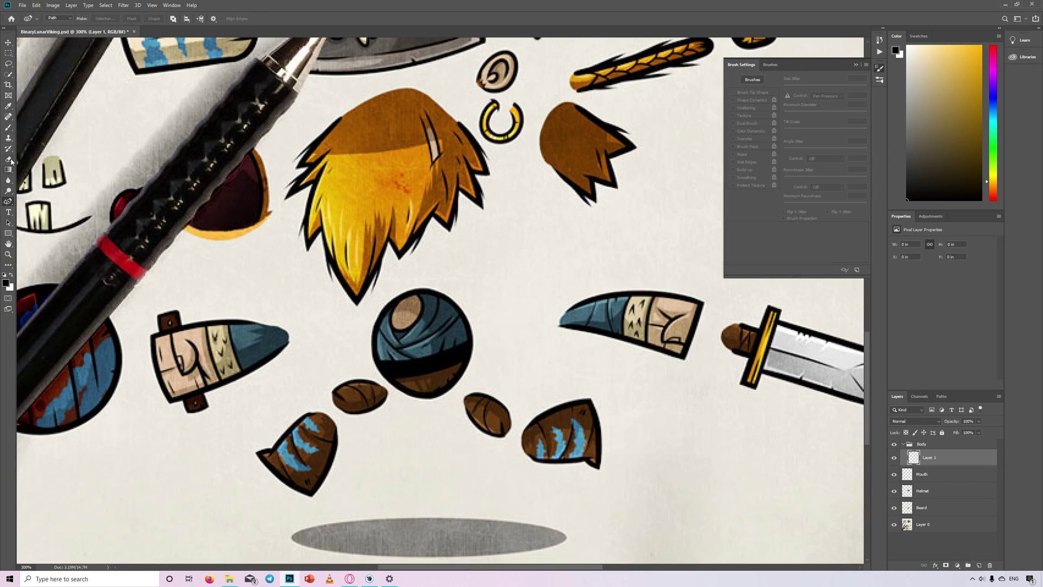
# Step: Trace and stroke the round body's black outline in the Body group, and move it with its red fill beside the reference body
pyautogui.click(471, 339)
pyautogui.click(415, 291)
pyautogui.press('b')
pyautogui.press('p')
pyautogui.rightClick(474, 324)
pyautogui.click(507, 391)
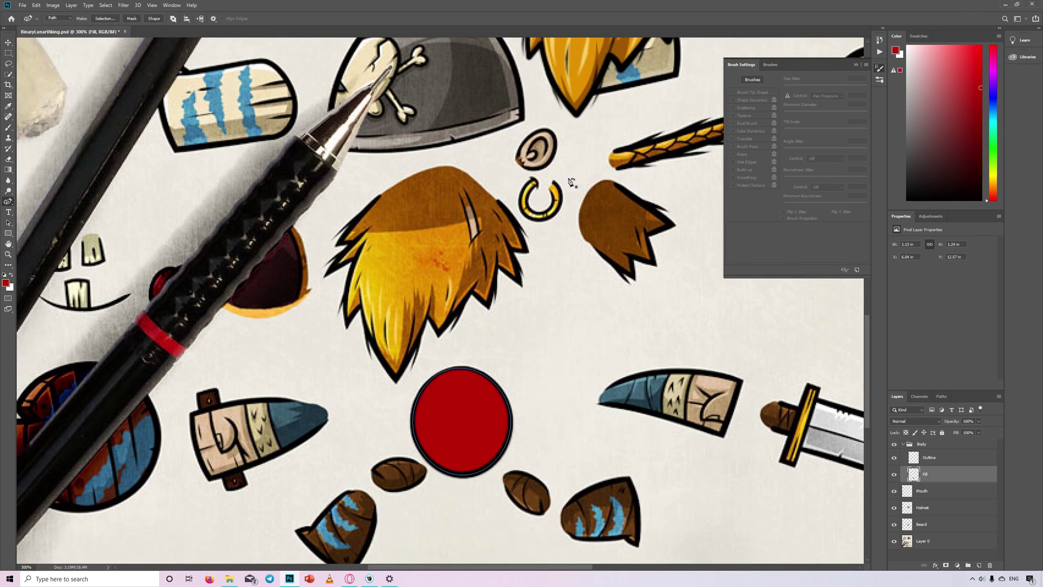
pyautogui.moveTo(416, 437); pyautogui.dragTo(520, 430)
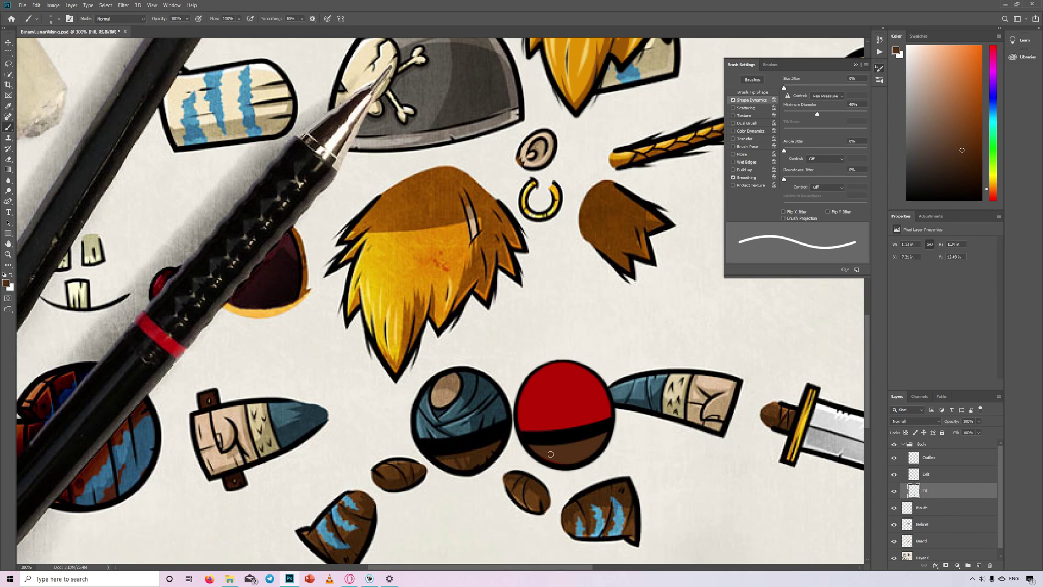
# Step: Paint brown shading just under the belt on the body's Fill layer and reduce the brush size
pyautogui.moveTo(603, 438)
pyautogui.mouseDown()
pyautogui.moveTo(565, 462)
pyautogui.moveTo(532, 447)
pyautogui.mouseUp()
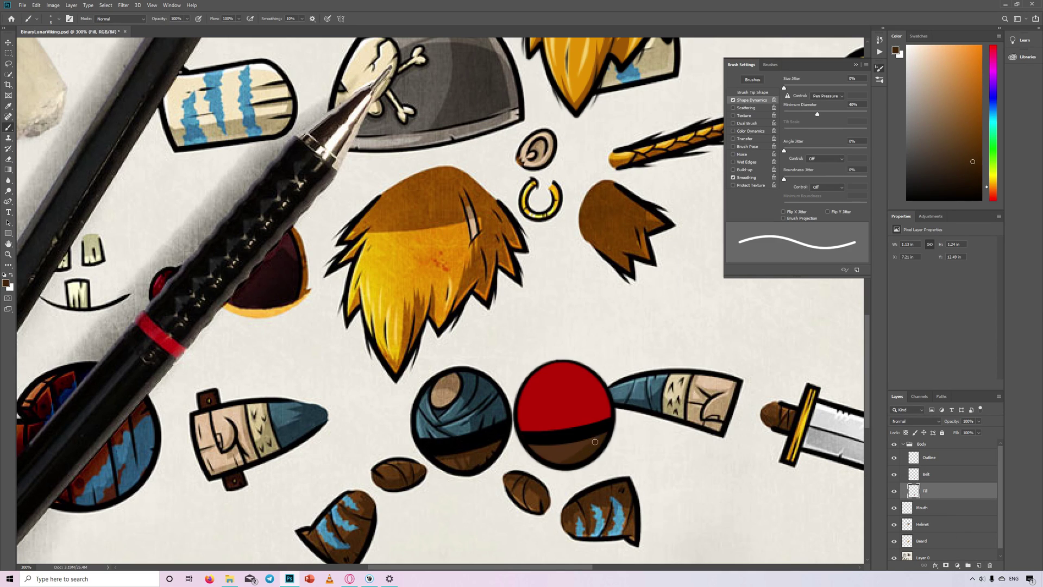
pyautogui.press('[')
pyautogui.press('[')
pyautogui.press('[')
# Step: Add a new layer above Fill and trace the oval tan patch on the reference body
pyautogui.click(979, 565)
pyautogui.press('p')
pyautogui.click(433, 406)
pyautogui.click(436, 383)
pyautogui.click(454, 373)
# Step: Move the oval patch path onto the red body and stroke it on the Outline layer
pyautogui.click(943, 458)
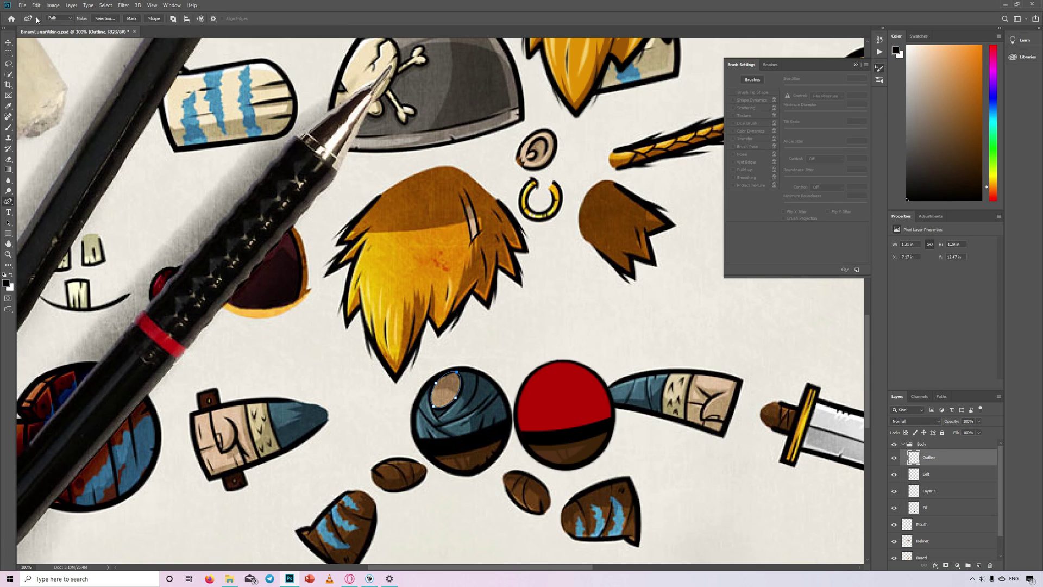
pyautogui.press('a')
pyautogui.moveTo(464, 386); pyautogui.dragTo(563, 376)
pyautogui.rightClick(563, 376)
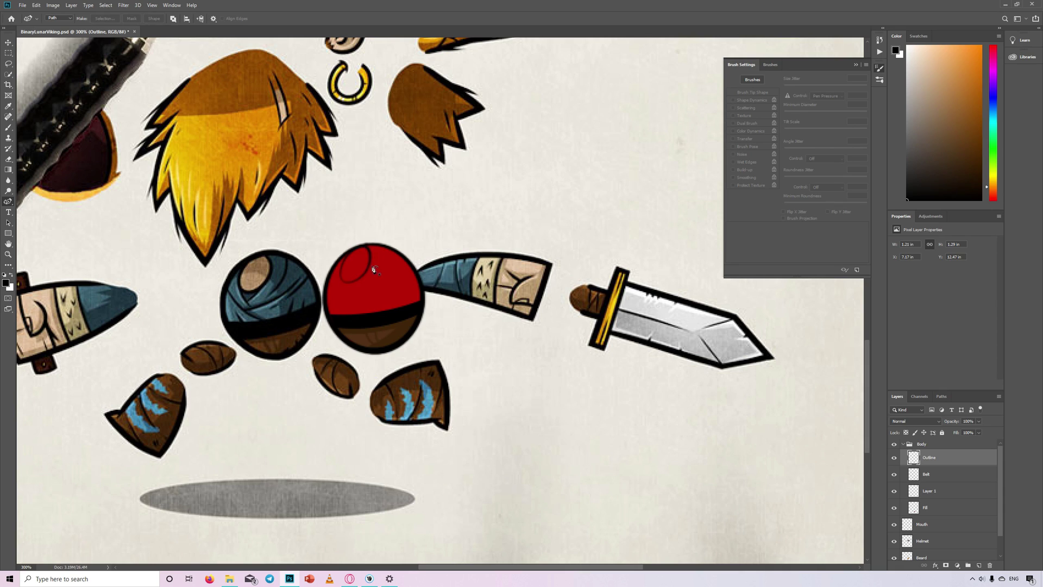
# Step: Fill the oval patch on the red body with tan on the Fill layer
pyautogui.click(943, 508)
pyautogui.rightClick(370, 259)
pyautogui.click(388, 318)
pyautogui.click(567, 165)
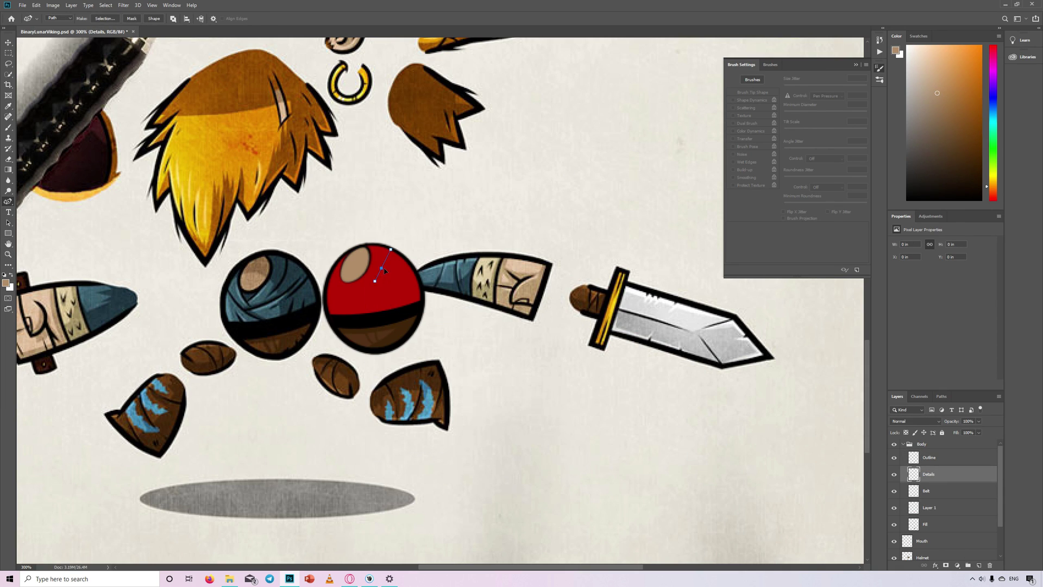
# Step: Draw black fold lines across the red shirt by stroking pen paths on the body's Details layer
pyautogui.press('b')
pyautogui.press('d')
pyautogui.press('p')
pyautogui.press('Return')
pyautogui.press('Return')
pyautogui.click(351, 294)
pyautogui.rightClick(362, 276)
pyautogui.click(408, 344)
pyautogui.click(330, 289)
pyautogui.click(345, 305)
pyautogui.click(413, 270)
pyautogui.click(381, 290)
pyautogui.press('b')
pyautogui.press('Return')
pyautogui.press('p')
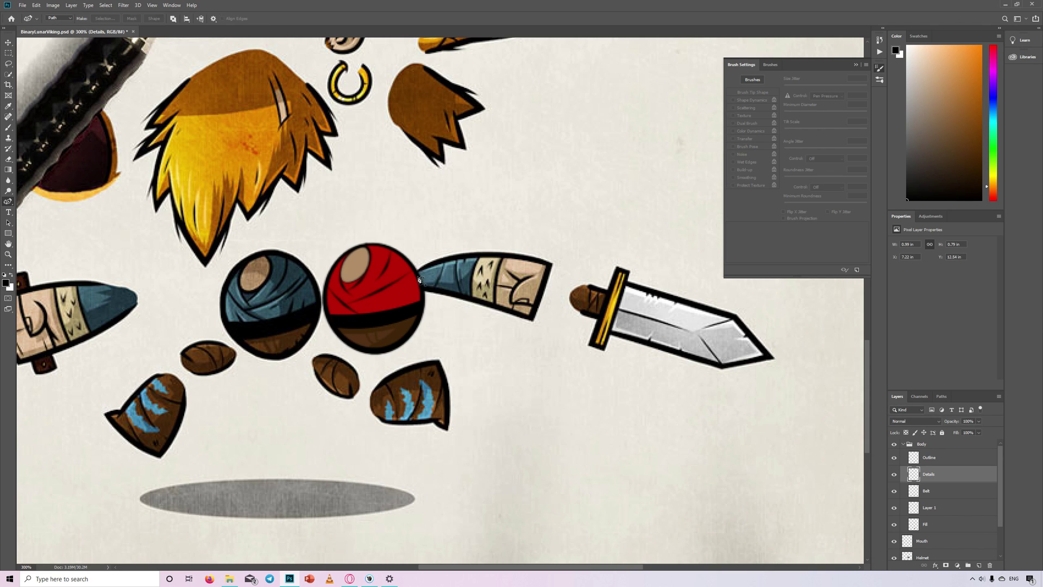
# Step: Stroke the remaining short black fold lines just above the belt on the red shirt
pyautogui.rightClick(415, 299)
pyautogui.click(435, 367)
pyautogui.rightClick(343, 312)
pyautogui.click(362, 381)
pyautogui.press('Return')
# Step: Add a layer named Shadow directly above the body's Fill layer
pyautogui.click(925, 524)
pyautogui.hotkey('ctrl', 'shift', 'alt', 'n')
pyautogui.doubleClick(925, 526)
pyautogui.write('Shadow')
pyautogui.press('Return')
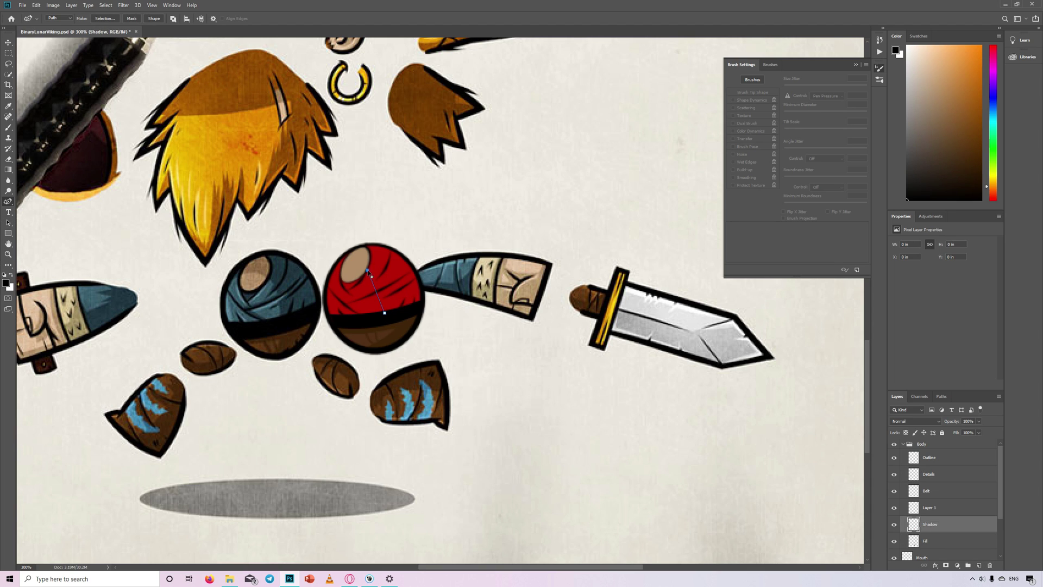
# Step: Outline the right-hand part of the red shirt with a path and fill it with dark red on the Shadow layer
pyautogui.click(407, 319)
pyautogui.click(385, 313)
pyautogui.click(6, 283)
pyautogui.click(403, 296)
pyautogui.press('Return')
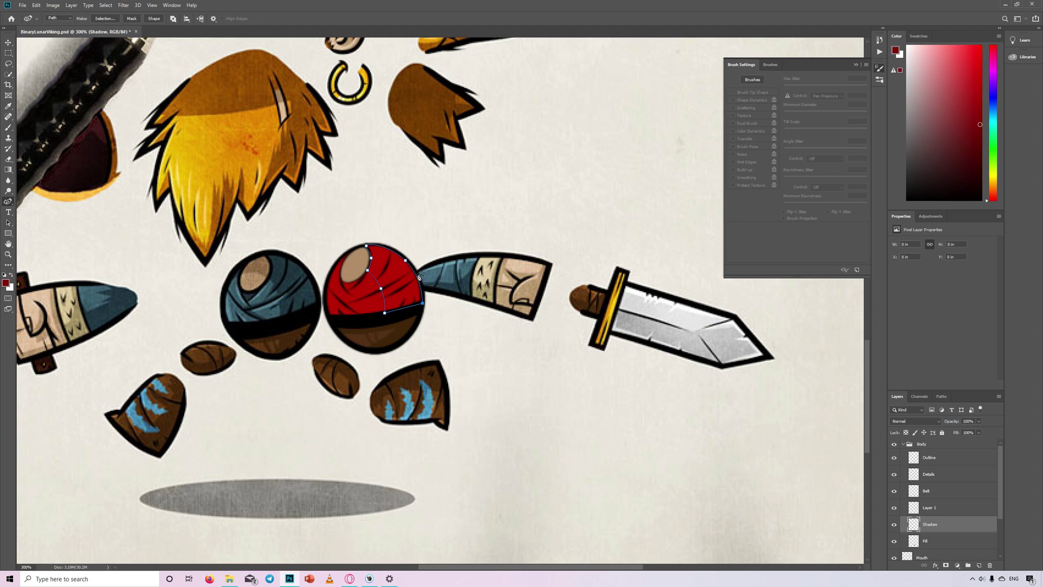
pyautogui.rightClick(403, 296)
pyautogui.click(426, 353)
pyautogui.press('Return')
# Step: Add a layer named Light directly above the body's Shadow layer
pyautogui.press('b')
pyautogui.hotkey('ctrl', '+')
pyautogui.hotkey('ctrl', '+')
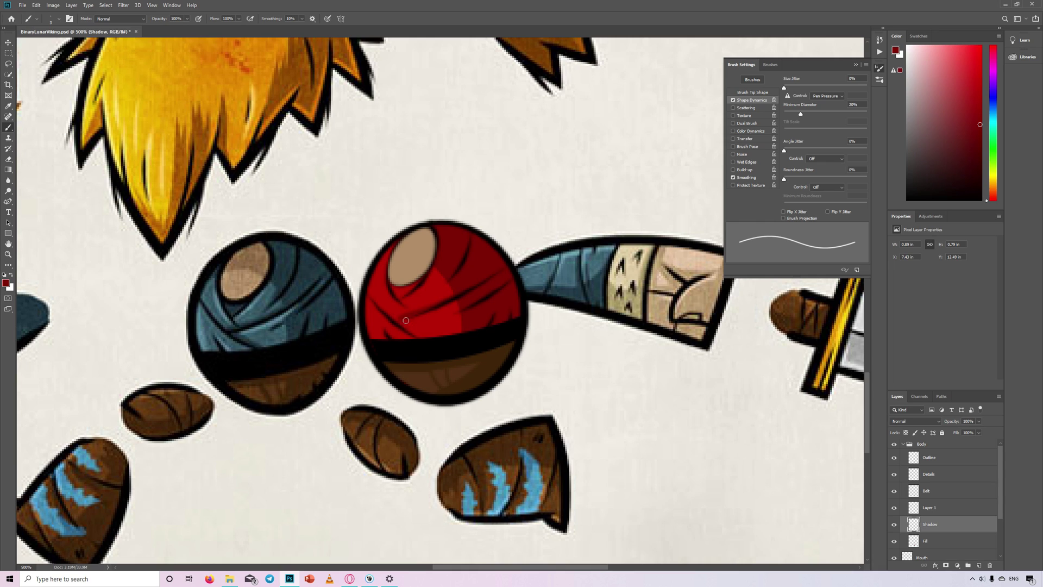
pyautogui.click(979, 565)
pyautogui.doubleClick(928, 523)
pyautogui.write('Light')
pyautogui.press('Return')
# Step: Choose a brighter red and fill a highlight shape beside the oval patch on the Light layer
pyautogui.click(5, 283)
pyautogui.click(651, 329)
pyautogui.press('Return')
pyautogui.press('p')
pyautogui.click(484, 368)
pyautogui.press('Return')
pyautogui.press('Return')
pyautogui.click(402, 306)
pyautogui.click(383, 266)
pyautogui.moveTo(393, 286); pyautogui.dragTo(388, 291)
pyautogui.rightClick(428, 280)
pyautogui.click(451, 346)
pyautogui.press('Return')
pyautogui.press('Return')
# Step: Fill a second bright red highlight shape on the lower left of the shirt above the belt
pyautogui.click(396, 334)
pyautogui.click(383, 326)
pyautogui.rightClick(384, 327)
pyautogui.click(407, 392)
pyautogui.press('Return')
pyautogui.press('Return')
# Step: Try painting a lighter tan highlight across the oval patch on the red body
pyautogui.click(5, 283)
pyautogui.click(413, 255)
pyautogui.click(559, 339)
pyautogui.press('Return')
pyautogui.press('b')
pyautogui.moveTo(424, 260); pyautogui.dragTo(394, 265)
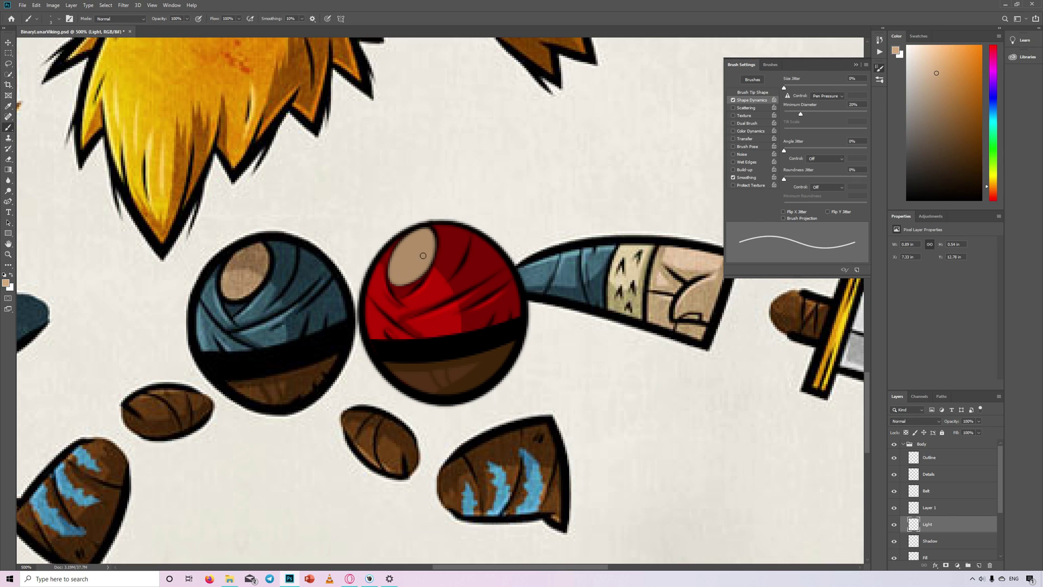
pyautogui.hotkey('ctrl', 'z')
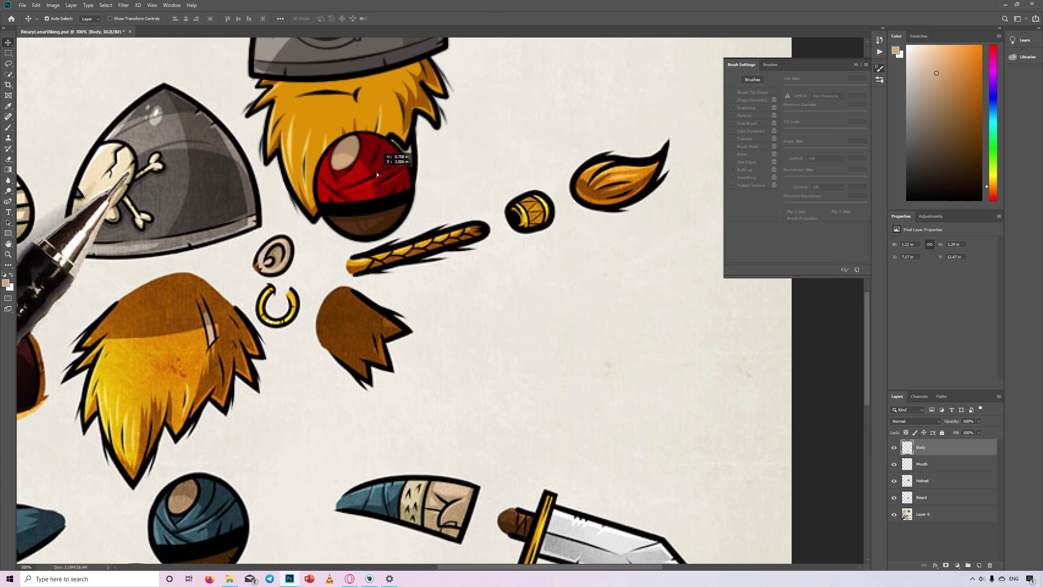
# Step: Place the Body layer beneath the Beard layer, checking the assembled character with the Layer 0 reference hidden
pyautogui.click(893, 514)
pyautogui.click(894, 514)
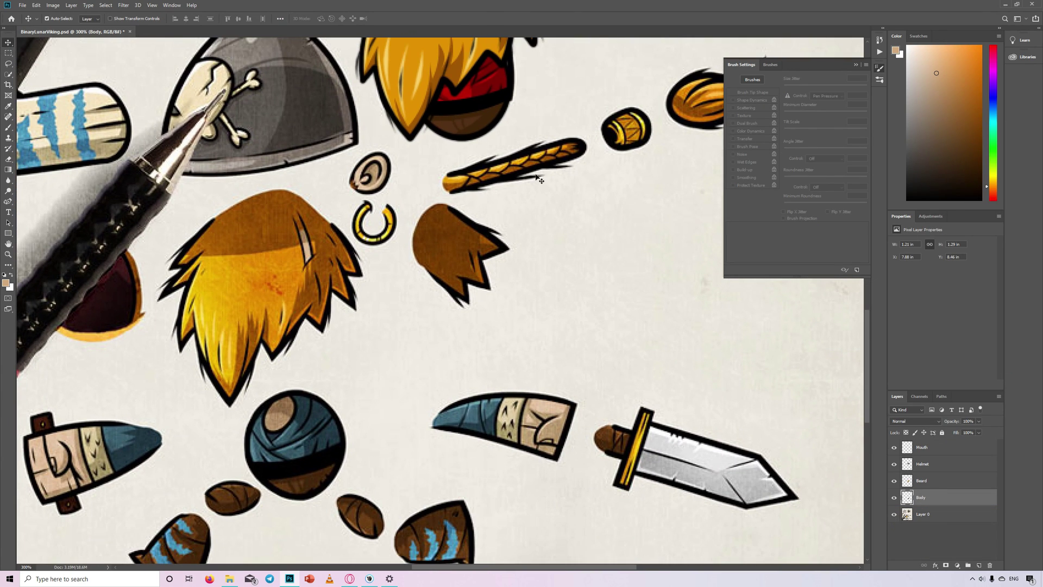
# Step: Create a group named Rightleg containing a new layer named lines
pyautogui.doubleClick(924, 443)
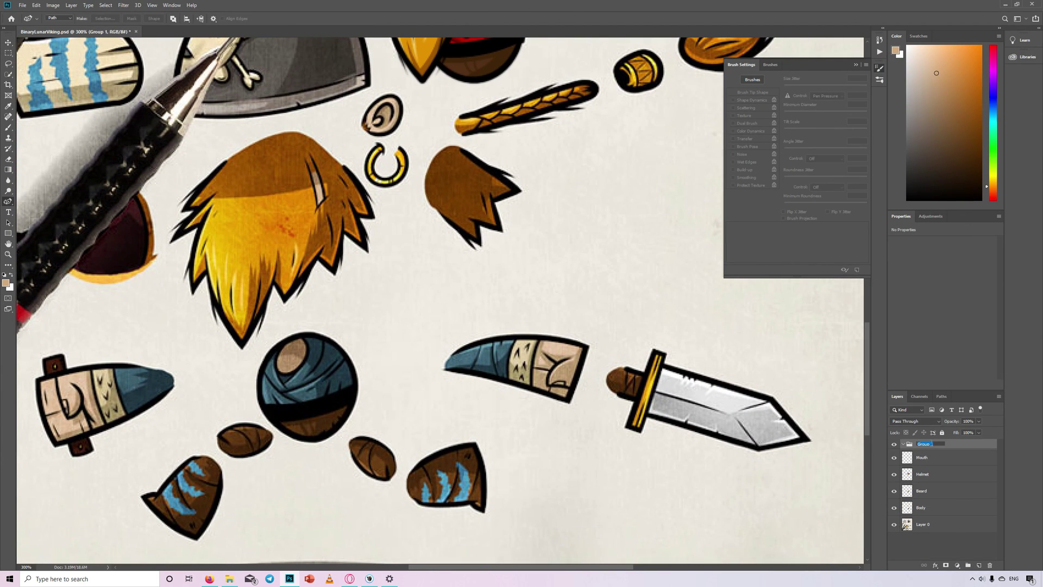
pyautogui.write('Rightleg')
pyautogui.press('Return')
pyautogui.hotkey('ctrl', 'shift', 'alt', 'n')
pyautogui.press('Return')
# Step: Trace the small brown leg oval at the reference body's lower right and stroke it black on the lines layer
pyautogui.press('d')
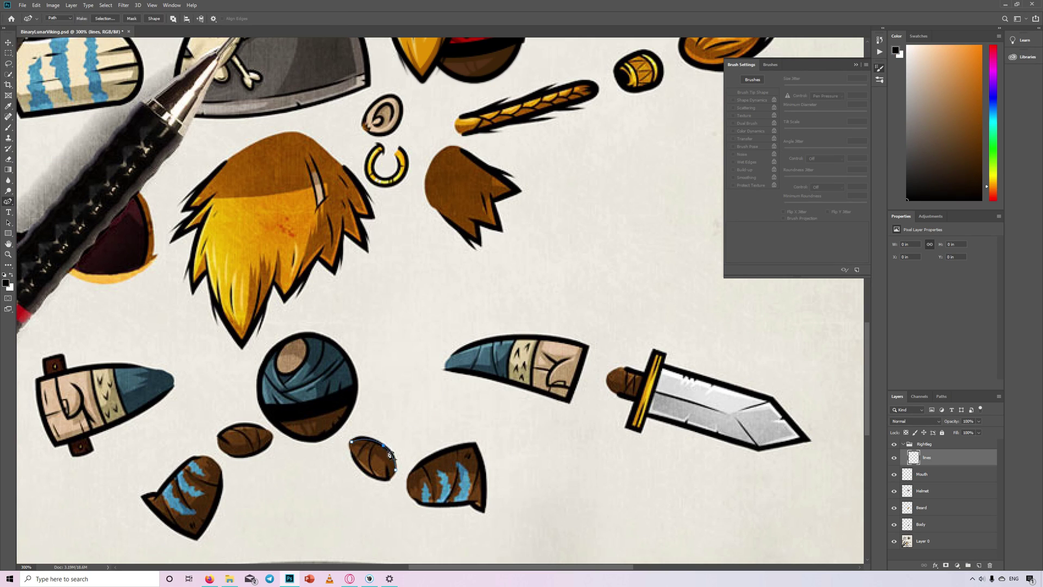
pyautogui.rightClick(387, 257)
pyautogui.click(429, 324)
pyautogui.rightClick(388, 465)
pyautogui.click(428, 324)
pyautogui.press('Return')
pyautogui.press('Return')
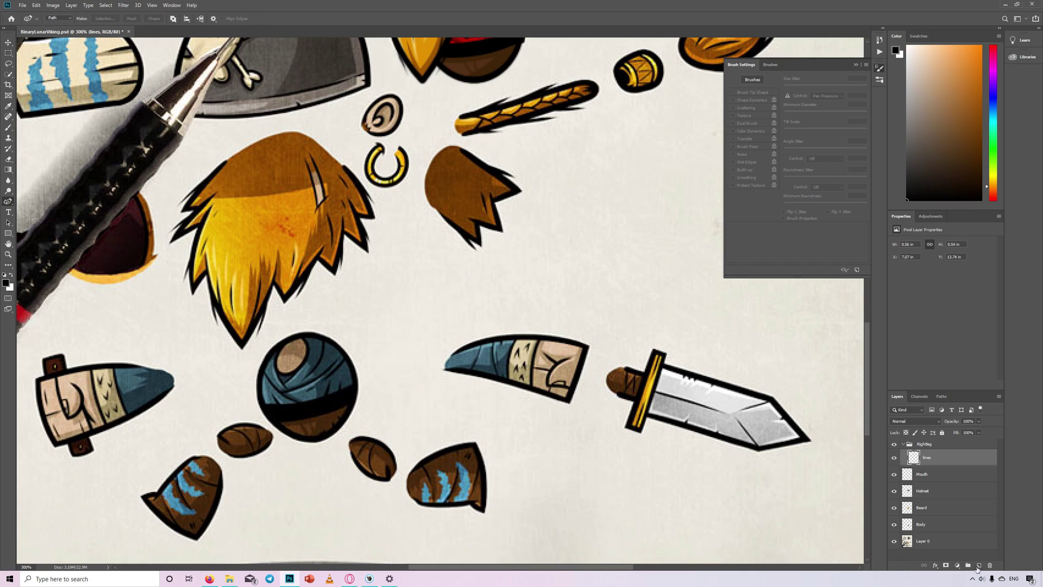
# Step: Add a layer named Fill beneath the lines layer in the Rightleg group
pyautogui.keyDown('ctrl'); pyautogui.click(978, 565); pyautogui.keyUp('ctrl')
pyautogui.doubleClick(926, 474)
pyautogui.write('Fill')
pyautogui.press('Return')
# Step: Fill the leg oval with brown and move its lines and fill up and to the right of the reference leg
pyautogui.press('b')
pyautogui.moveTo(356, 443)
pyautogui.mouseDown()
pyautogui.moveTo(381, 450)
pyautogui.moveTo(413, 421)
pyautogui.mouseUp()
pyautogui.click(926, 457)
pyautogui.keyDown('ctrl'); pyautogui.click(926, 473); pyautogui.keyUp('ctrl')
pyautogui.click(926, 474)
pyautogui.press(']')
pyautogui.press(']')
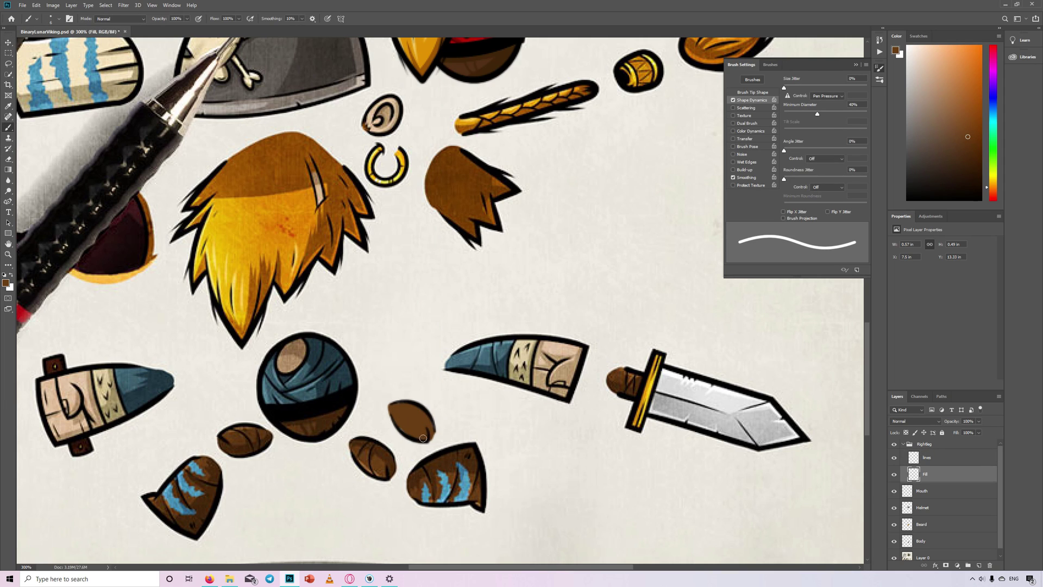
# Step: Add a layer named Details between the leg's lines and Fill layers
pyautogui.rightClick(929, 454)
pyautogui.keyDown('ctrl'); pyautogui.click(979, 565); pyautogui.keyUp('ctrl')
pyautogui.doubleClick(930, 472)
pyautogui.write('Details')
pyautogui.press('Return')
# Step: Draw curved crease paths across the brown leg and stroke them in black on the Details layer
pyautogui.press('p')
pyautogui.click(401, 419)
pyautogui.click(403, 409)
pyautogui.click(7, 201)
pyautogui.click(5, 283)
pyautogui.moveTo(584, 405); pyautogui.dragTo(513, 464)
pyautogui.press('Return')
pyautogui.rightClick(411, 404)
pyautogui.click(444, 280)
pyautogui.press('Return')
# Step: Add a layer named Shadow to the Rightleg group
pyautogui.click(978, 565)
pyautogui.doubleClick(930, 473)
pyautogui.write('Shadow')
pyautogui.press('Return')
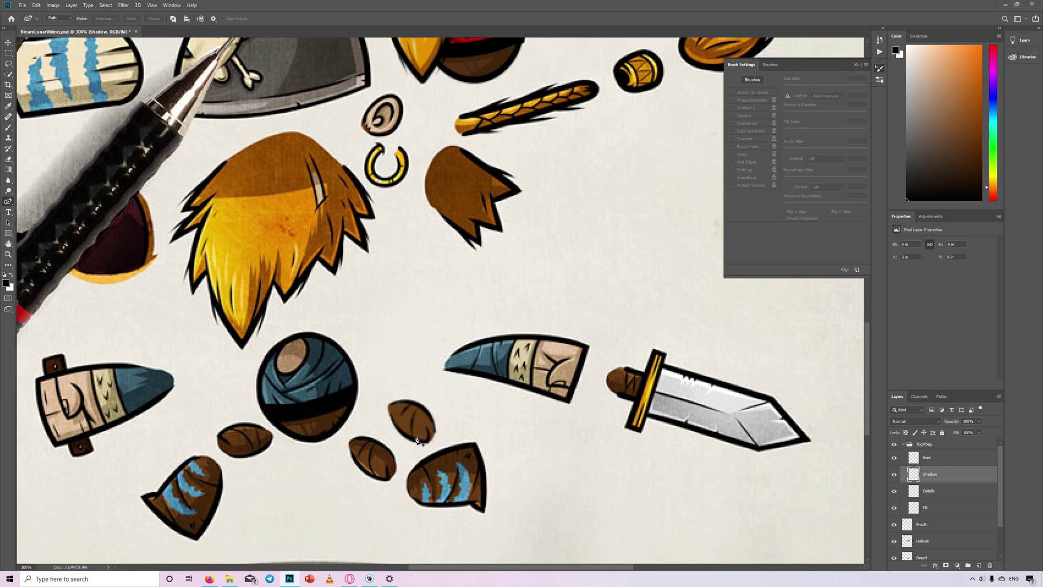
# Step: Paint shading on the leg with brown sampled from the reference leg and move the Shadow layer beneath Details
pyautogui.press('b')
pyautogui.keyDown('alt'); pyautogui.click(384, 469); pyautogui.keyUp('alt')
pyautogui.moveTo(428, 430); pyautogui.dragTo(420, 413)
pyautogui.hotkey('ctrl', '[')
# Step: Add a layer named Light above Shadow and fill highlights on the leg with a lighter brown
pyautogui.click(978, 565)
pyautogui.doubleClick(927, 491)
pyautogui.write('Light')
pyautogui.click(6, 283)
pyautogui.click(596, 372)
pyautogui.click(7, 201)
pyautogui.rightClick(414, 436)
# Step: Merge the Rightleg group into one layer and duplicate it as Left Leg
pyautogui.click(942, 449)
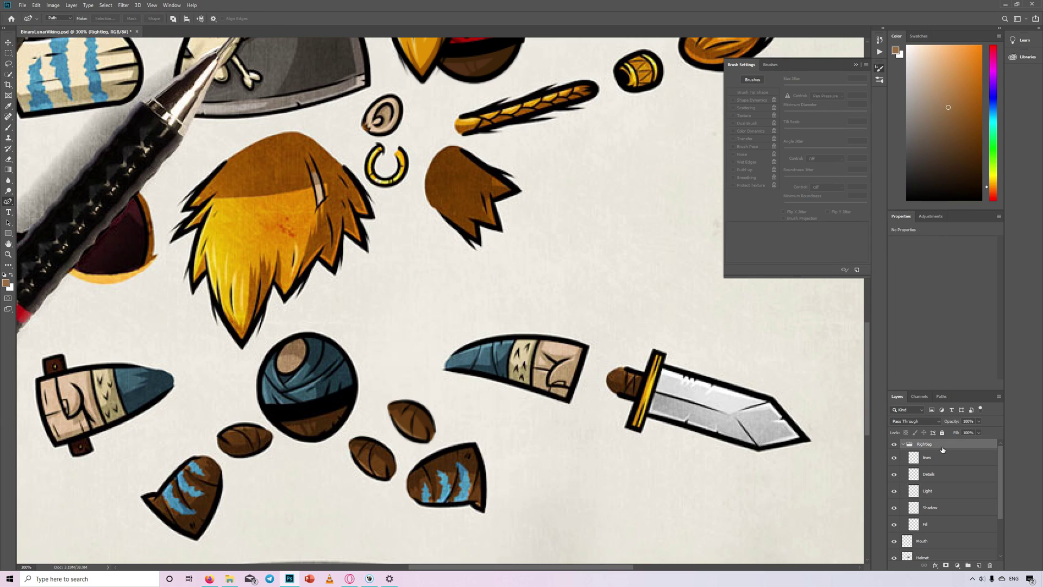
pyautogui.hotkey('ctrl', 'e')
pyautogui.rightClick(943, 450)
pyautogui.click(954, 147)
pyautogui.write('Left Leg')
pyautogui.press('Return')
# Step: Move one leg copy across to beneath the reference body and rotate it with Free Transform
pyautogui.press('v')
pyautogui.moveTo(426, 413); pyautogui.dragTo(288, 431)
pyautogui.hotkey('ctrl', 't')
pyautogui.moveTo(311, 472); pyautogui.dragTo(294, 483)
pyautogui.press('Return')
# Step: Move the other leg up to the assembled viking and adjust it with Free Transform
pyautogui.rightClick(426, 417)
pyautogui.click(445, 423)
pyautogui.moveTo(411, 421); pyautogui.dragTo(489, 177)
pyautogui.hotkey('ctrl', 't')
pyautogui.hotkey('ctrl', 't')
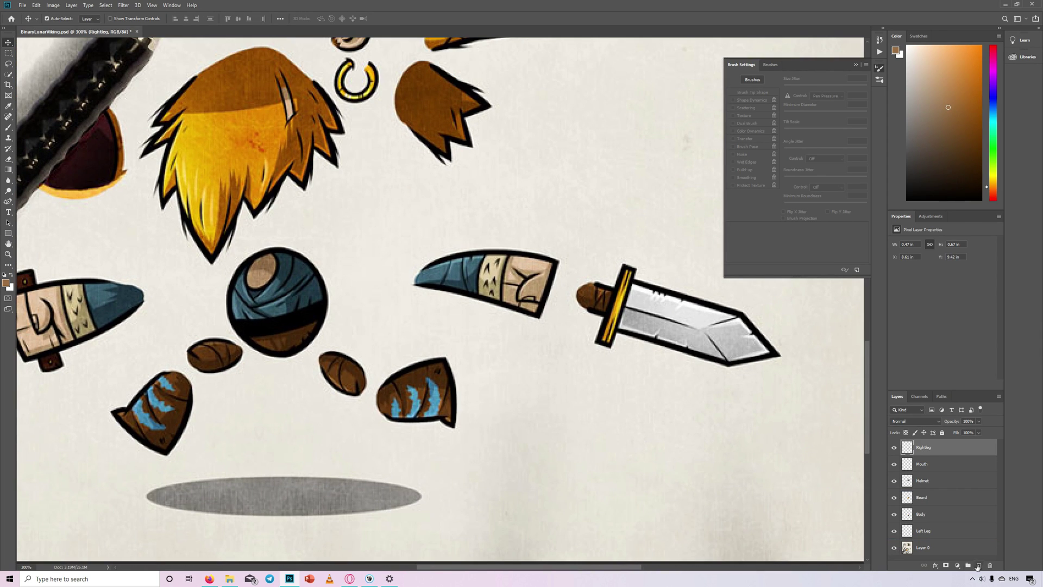
# Step: Create a RightFeet group with an Outline layer and trace the right reference boot, stroking its outline in black
pyautogui.click(935, 449)
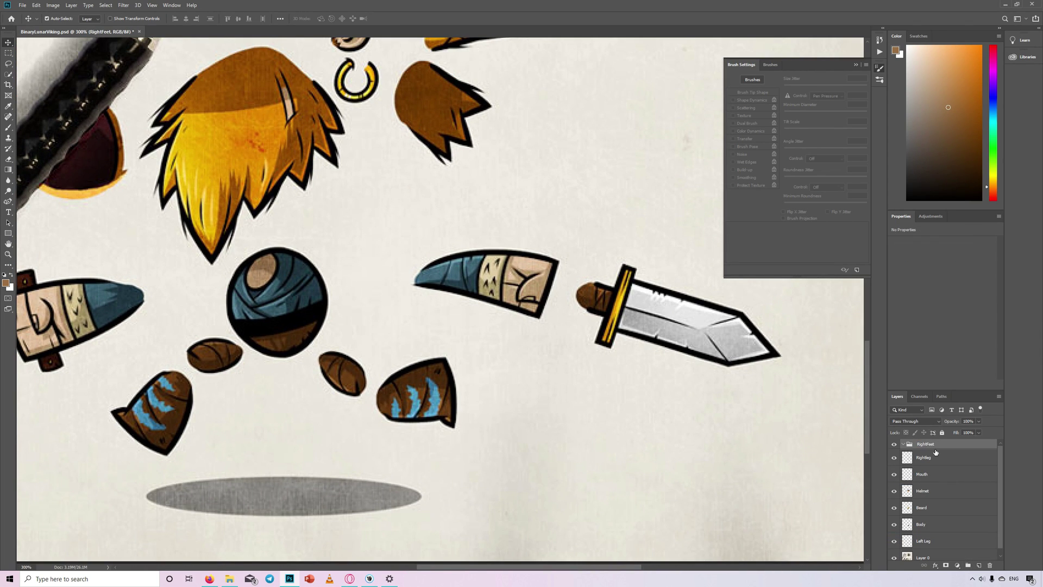
pyautogui.hotkey('ctrl', 'shift', 'alt', 'n')
pyautogui.press('p')
pyautogui.click(380, 387)
pyautogui.click(445, 359)
pyautogui.click(453, 426)
pyautogui.moveTo(462, 392); pyautogui.dragTo(454, 392)
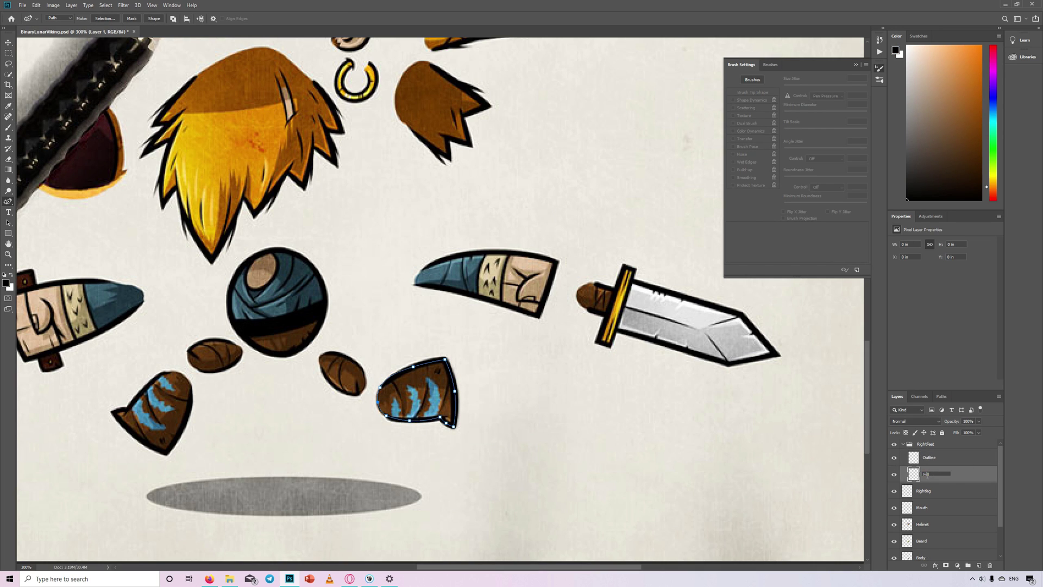
# Step: Fill the traced boot with dark brown on a Fill layer and move outline and fill beside the reference boot
pyautogui.rightClick(455, 375)
pyautogui.click(473, 426)
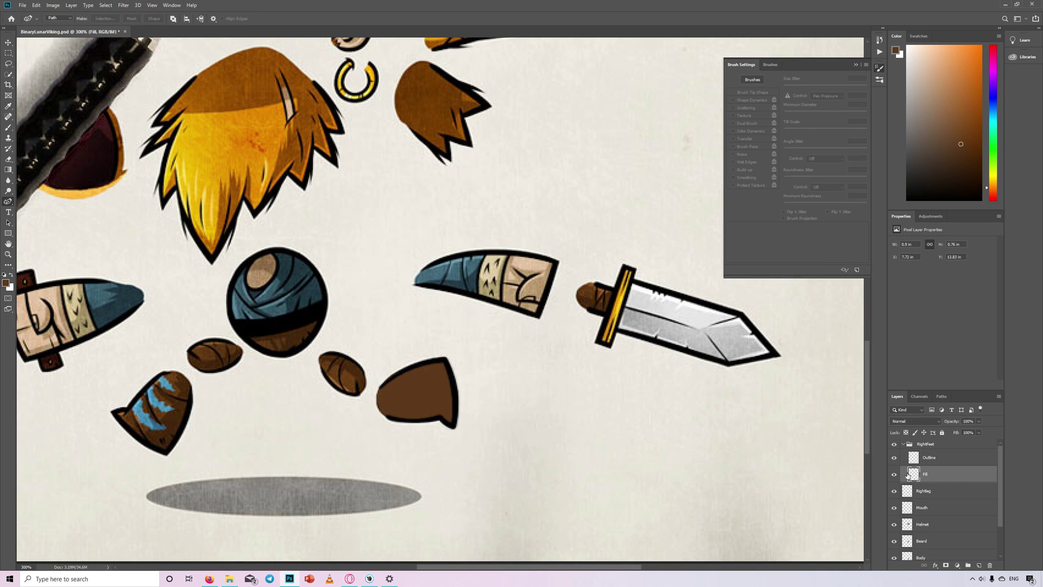
pyautogui.keyDown('ctrl'); pyautogui.click(928, 457); pyautogui.keyUp('ctrl')
pyautogui.press('v')
pyautogui.moveTo(421, 385); pyautogui.dragTo(521, 372)
# Step: Add a layer named Details between the boot's Outline and Fill layers
pyautogui.hotkey('ctrl', 'shift', 'alt', 'n')
pyautogui.doubleClick(930, 457)
pyautogui.write('Details')
pyautogui.press('Return')
pyautogui.hotkey('ctrl', '[')
# Step: Draw curved creases across the new boot on its Details layer and stroke them in black
pyautogui.press('p')
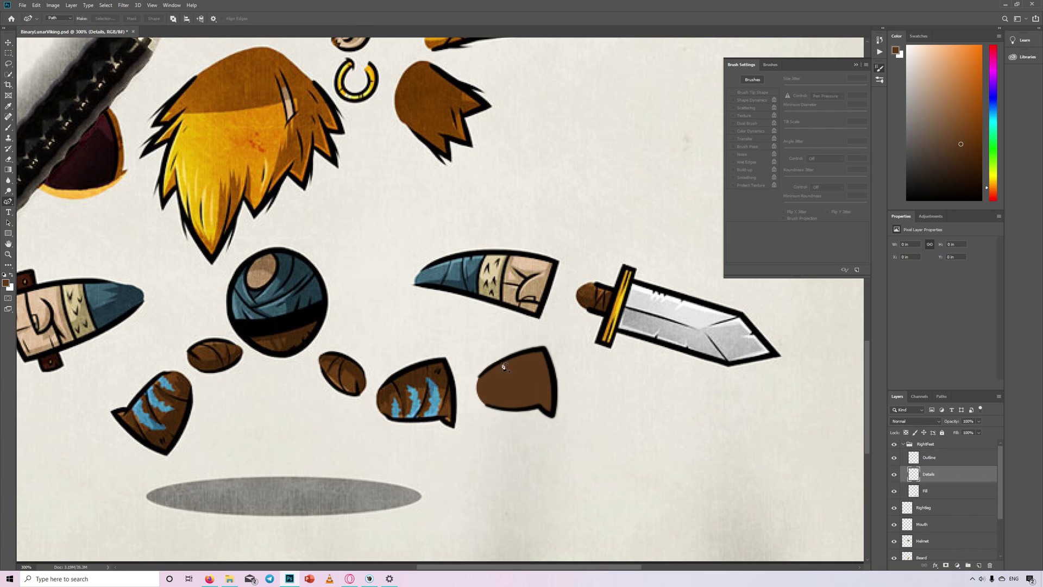
pyautogui.rightClick(503, 377)
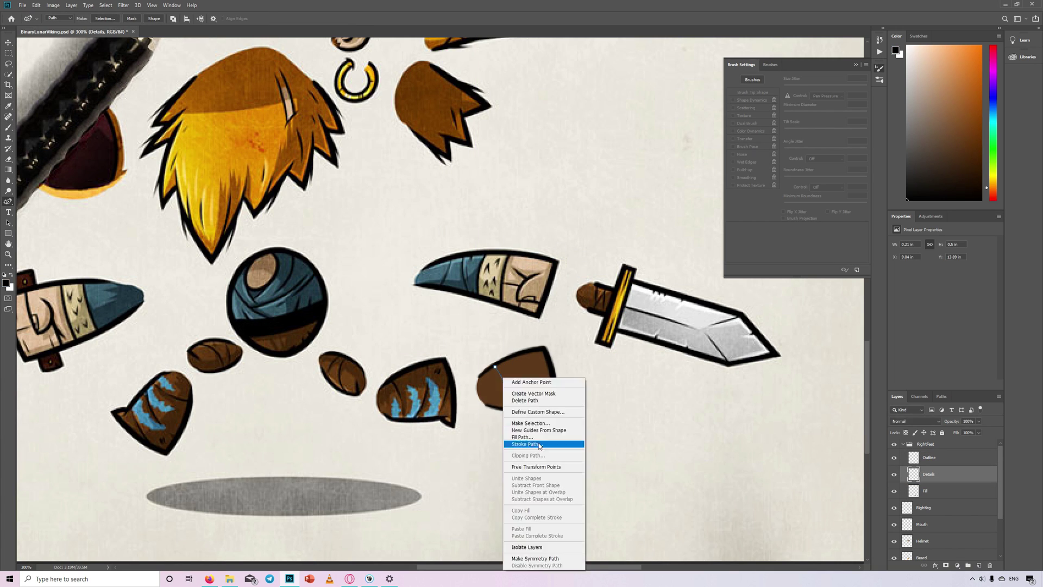
pyautogui.click(531, 445)
pyautogui.click(531, 353)
pyautogui.click(522, 406)
pyautogui.click(529, 379)
pyautogui.click(549, 364)
pyautogui.click(540, 406)
pyautogui.click(546, 384)
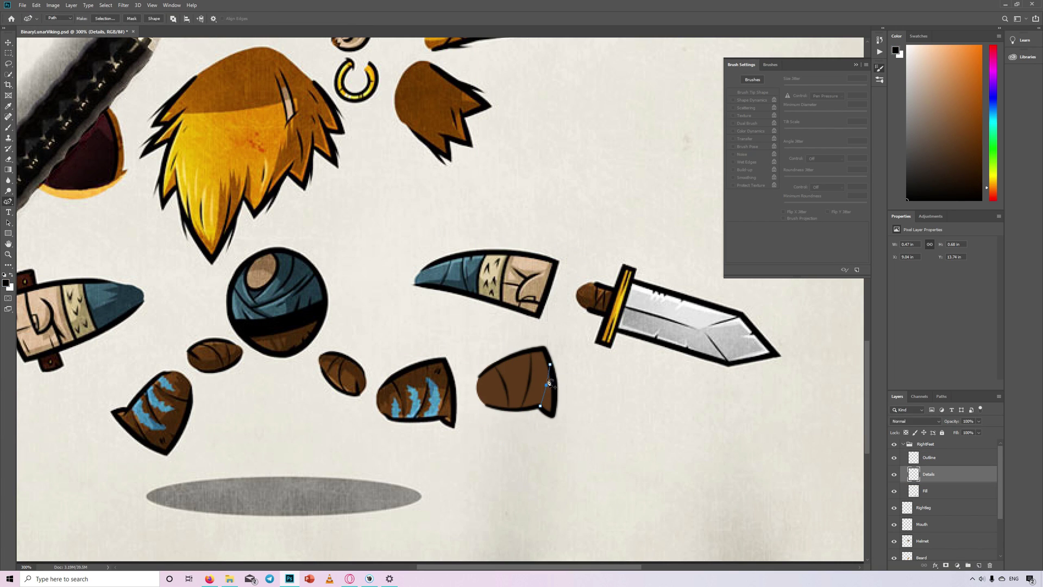
pyautogui.rightClick(545, 385)
pyautogui.click(573, 257)
pyautogui.press('Return')
# Step: Add a Shadow layer above the boot's Fill and fill a traced area along the boot's upper part with darker brown
pyautogui.click(951, 491)
pyautogui.click(480, 377)
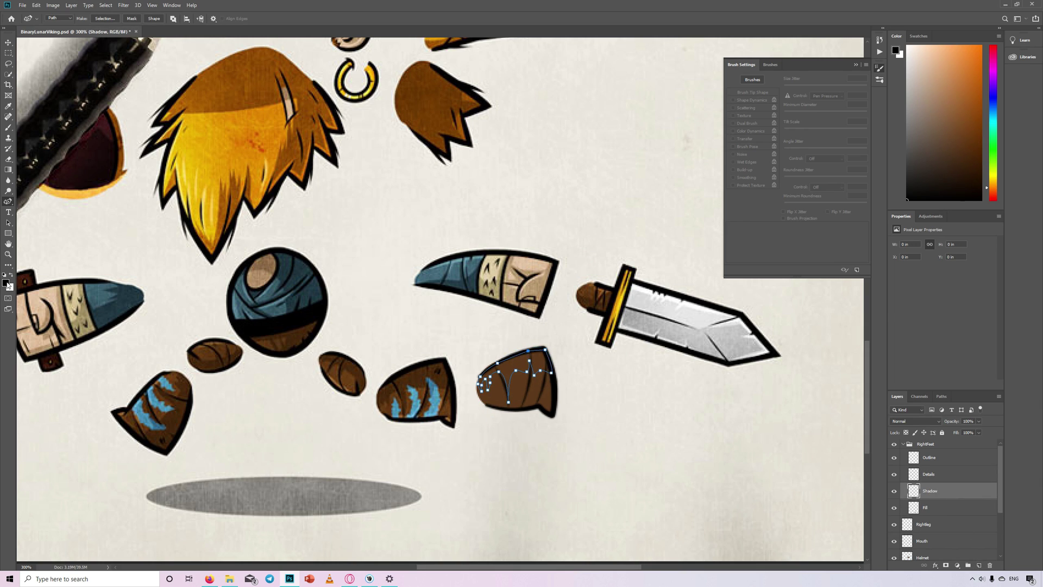
pyautogui.click(8, 284)
pyautogui.press('Return')
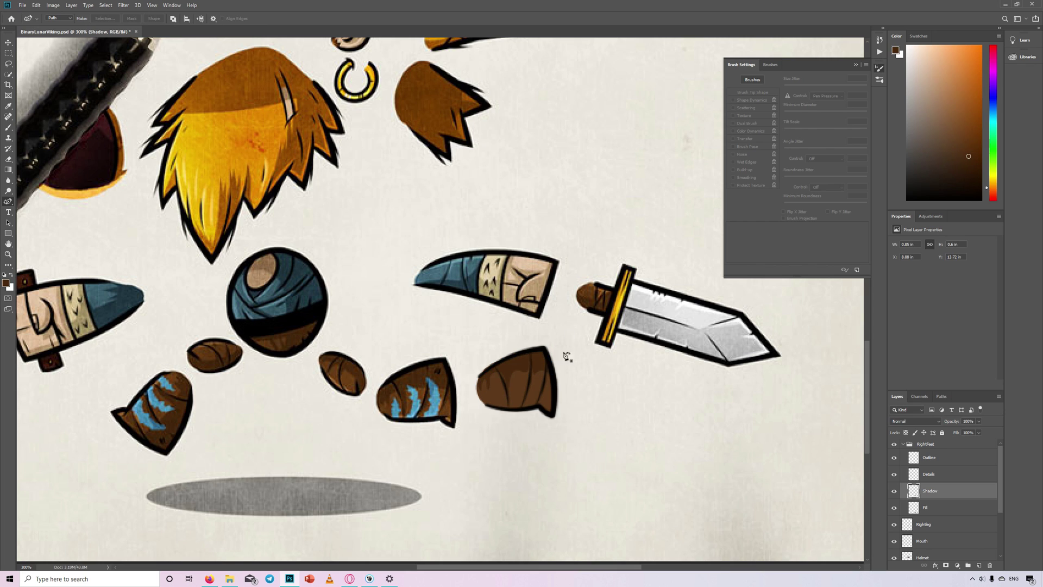
# Step: Add a layer named Light, trace a highlight along the boot's lower edge, and pick the lighter brown #9c652d for it
pyautogui.hotkey('ctrl', 'shift', 'alt', 'n')
pyautogui.doubleClick(928, 490)
pyautogui.write('Light')
pyautogui.press('Return')
pyautogui.click(488, 402)
pyautogui.click(515, 405)
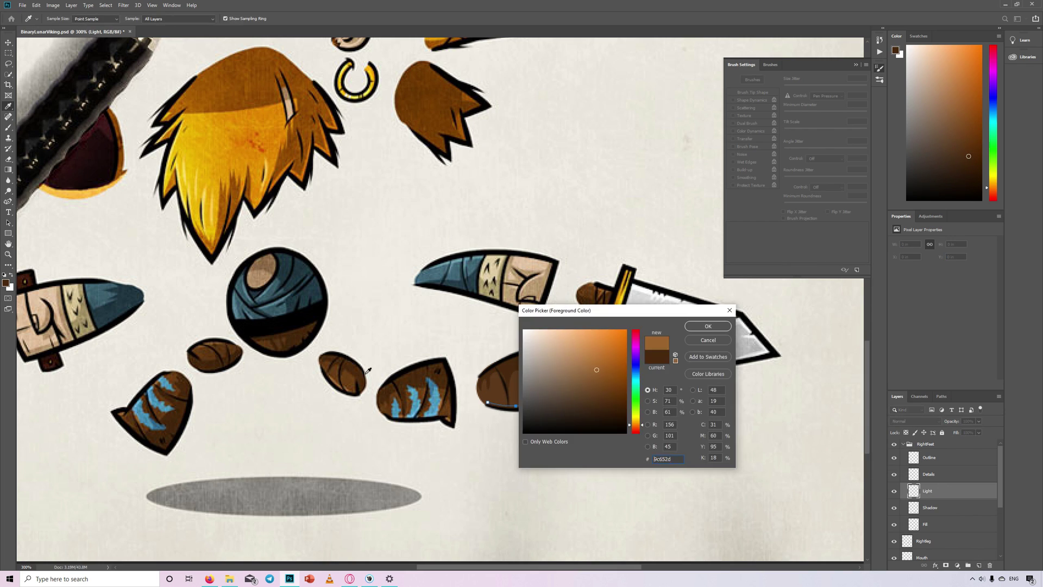
pyautogui.press('Return')
# Step: Draw a dark red triangle on the boot on a layer named triangle, and move the finished boot up to the assembled viking
pyautogui.press('p')
pyautogui.click(978, 565)
pyautogui.doubleClick(929, 490)
pyautogui.write('triangle')
pyautogui.press('Return')
pyautogui.click(510, 408)
pyautogui.click(516, 388)
pyautogui.click(514, 373)
pyautogui.click(517, 407)
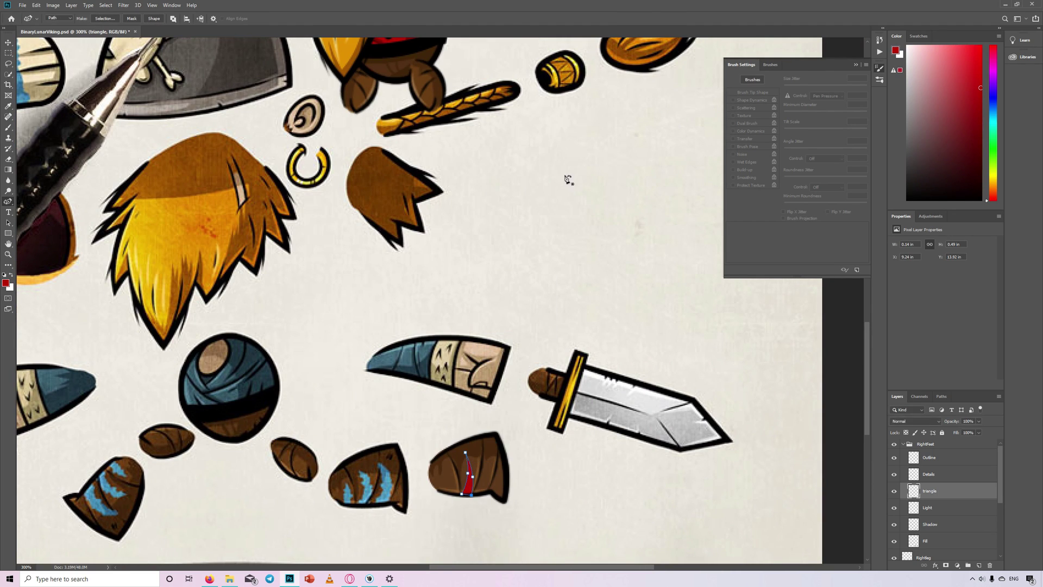
pyautogui.press('v')
pyautogui.moveTo(470, 467); pyautogui.dragTo(466, 95)
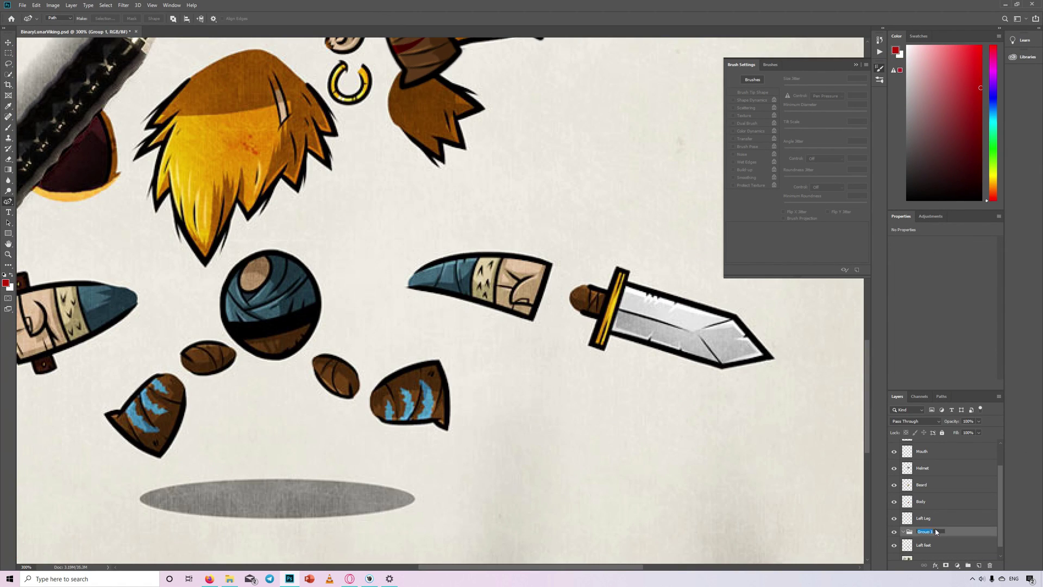
# Step: Create a LeftHand group with an outline layer, trace the reference arm with the clenched fist, and stroke its outline
pyautogui.click(550, 264)
pyautogui.click(533, 320)
pyautogui.click(554, 296)
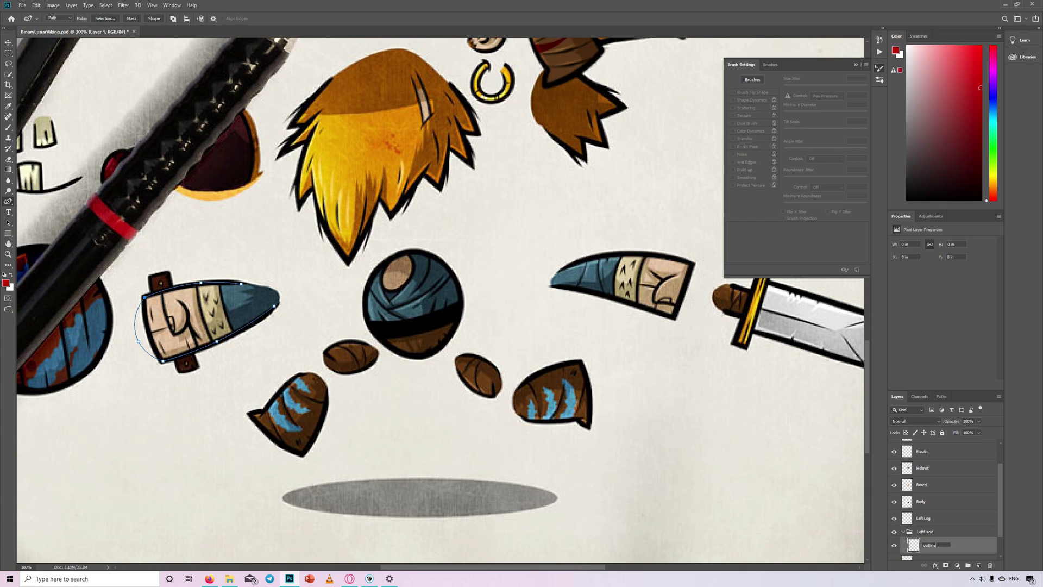
pyautogui.click(572, 189)
# Step: Stroke short black finger lines on the fist on the LeftHand Details layer
pyautogui.press('p')
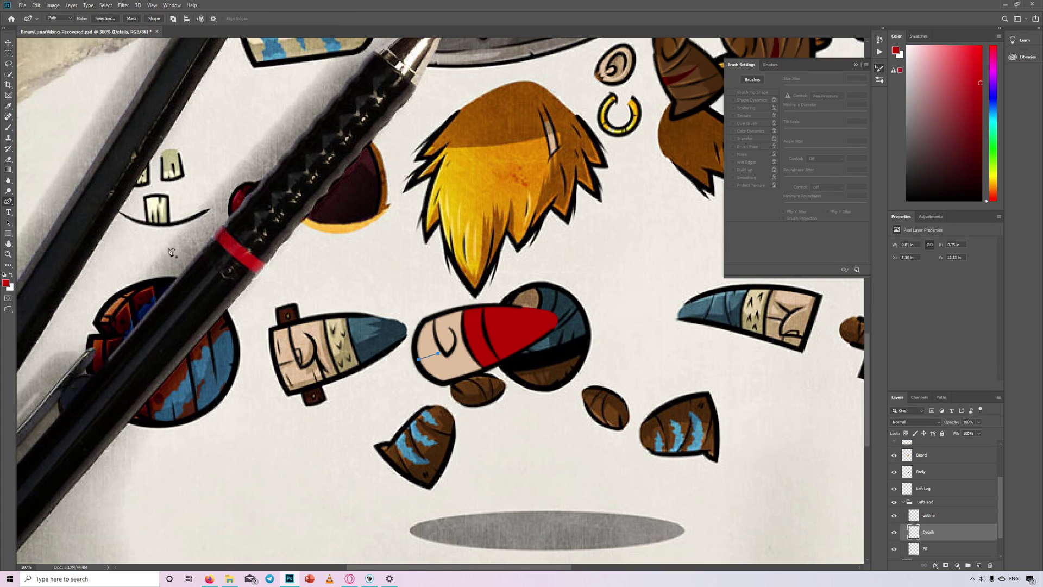
pyautogui.click(570, 188)
pyautogui.click(433, 370)
pyautogui.rightClick(439, 374)
pyautogui.click(461, 442)
pyautogui.click(571, 188)
pyautogui.click(459, 358)
pyautogui.click(468, 371)
pyautogui.rightClick(468, 371)
pyautogui.hotkey('ctrl', 'z')
pyautogui.hotkey('ctrl', 'z')
# Step: Stroke another black line on the fist and a wavy black fold on the red sleeve's cuff
pyautogui.click(438, 342)
pyautogui.rightClick(439, 342)
pyautogui.click(468, 406)
pyautogui.click(570, 188)
pyautogui.press('Return')
pyautogui.rightClick(477, 346)
pyautogui.click(505, 411)
pyautogui.press('Return')
pyautogui.press('Return')
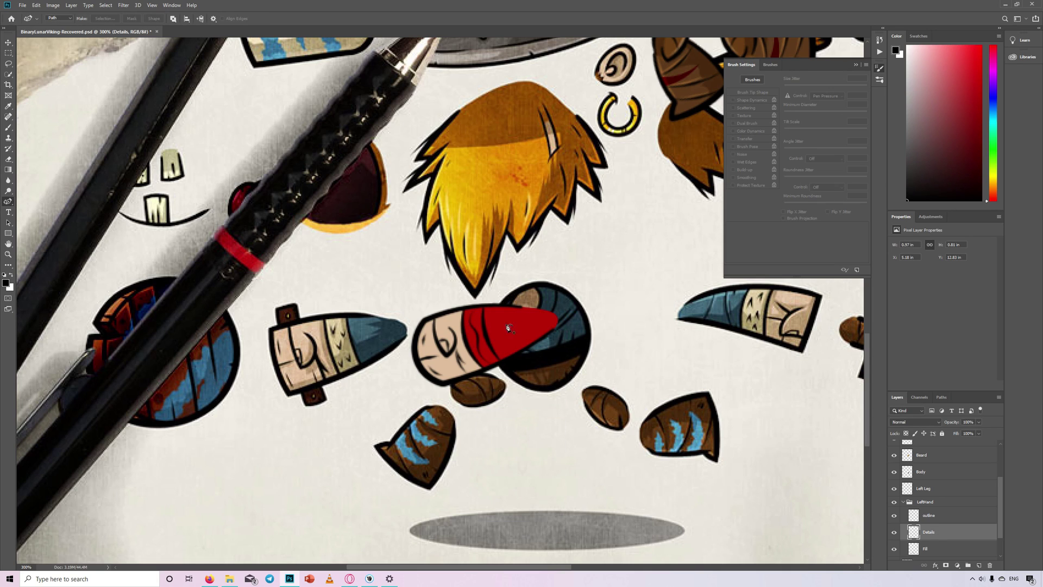
# Step: Pick a brighter red and paint it over the sleeve's cuff area on the arm's Fill layer
pyautogui.hotkey('alt', '[')
pyautogui.click(485, 368)
pyautogui.click(499, 362)
pyautogui.click(5, 283)
pyautogui.click(390, 225)
pyautogui.click(491, 211)
pyautogui.click(8, 128)
pyautogui.moveTo(490, 359); pyautogui.dragTo(480, 338)
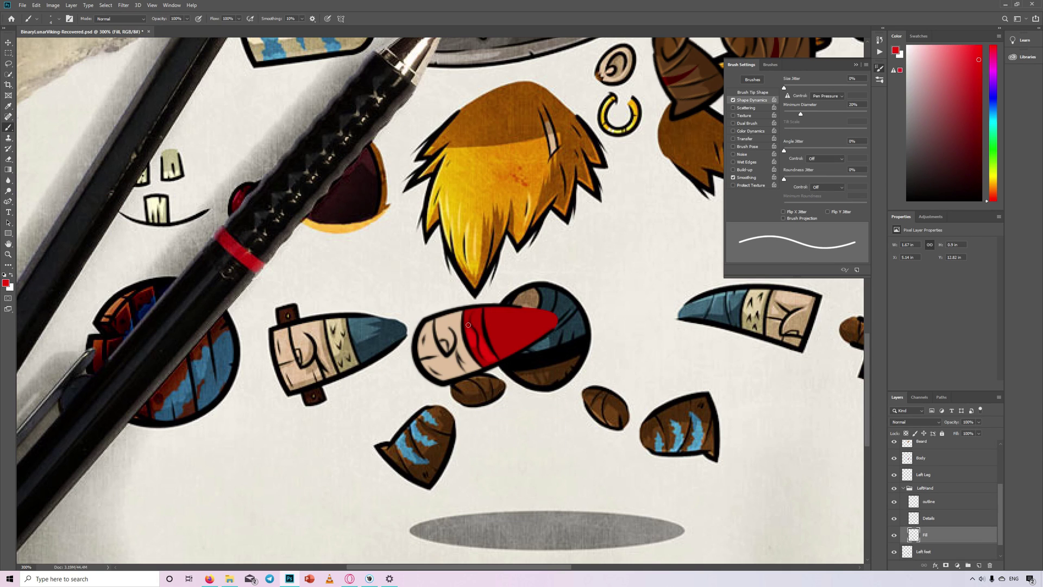
# Step: Add a layer named Shadow above the arm's Fill, and fill a traced area of the sleeve with a newly picked shadow color
pyautogui.hotkey('ctrl', '-')
pyautogui.click(978, 564)
pyautogui.doubleClick(935, 535)
pyautogui.write('Shadow')
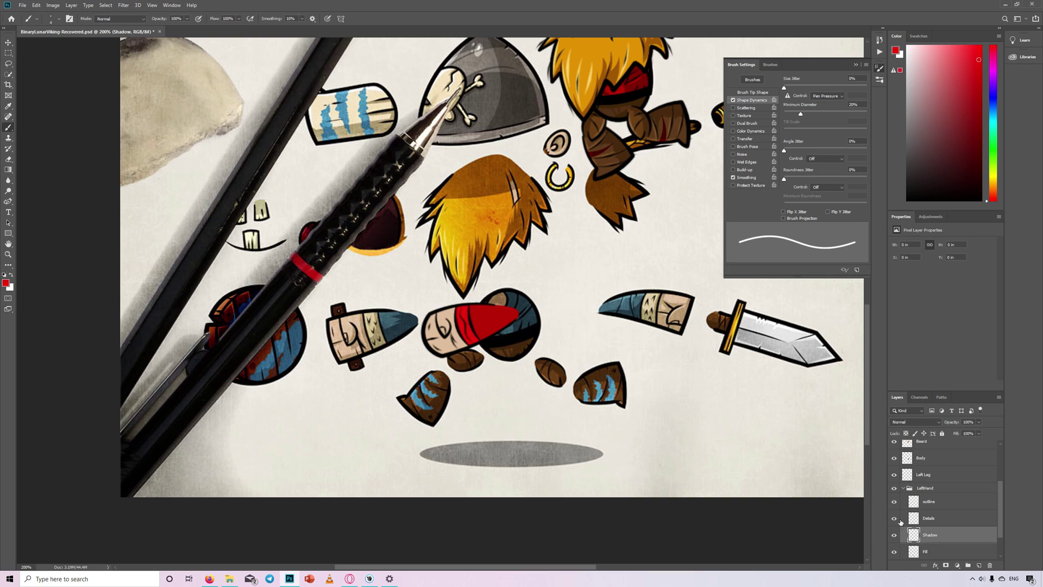
pyautogui.click(5, 283)
pyautogui.click(396, 267)
pyautogui.click(484, 216)
pyautogui.press('p')
pyautogui.click(480, 340)
pyautogui.rightClick(502, 329)
pyautogui.click(530, 383)
pyautogui.click(572, 166)
# Step: Sample the skin tone of the reference hand as the brush color for the fist's shading
pyautogui.hotkey('ctrl', '+')
pyautogui.press('b')
pyautogui.click(5, 283)
pyautogui.click(791, 332)
pyautogui.click(492, 212)
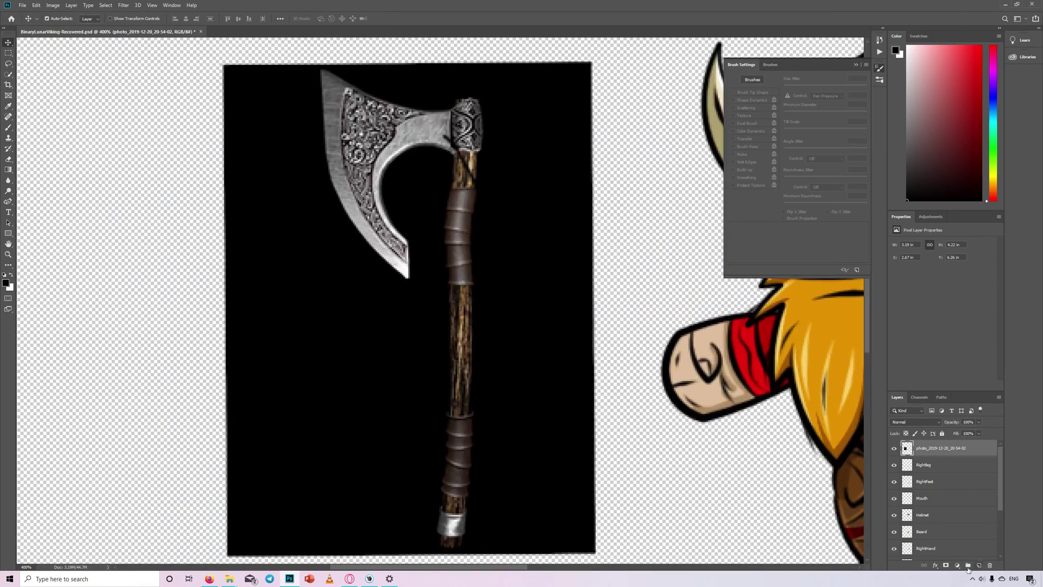
# Step: Create a weapon group with an Outline layer above the axe photo, and trace the blade's curved cutting edge
pyautogui.press('p')
pyautogui.click(408, 278)
pyautogui.moveTo(332, 185); pyautogui.dragTo(327, 157)
pyautogui.click(321, 70)
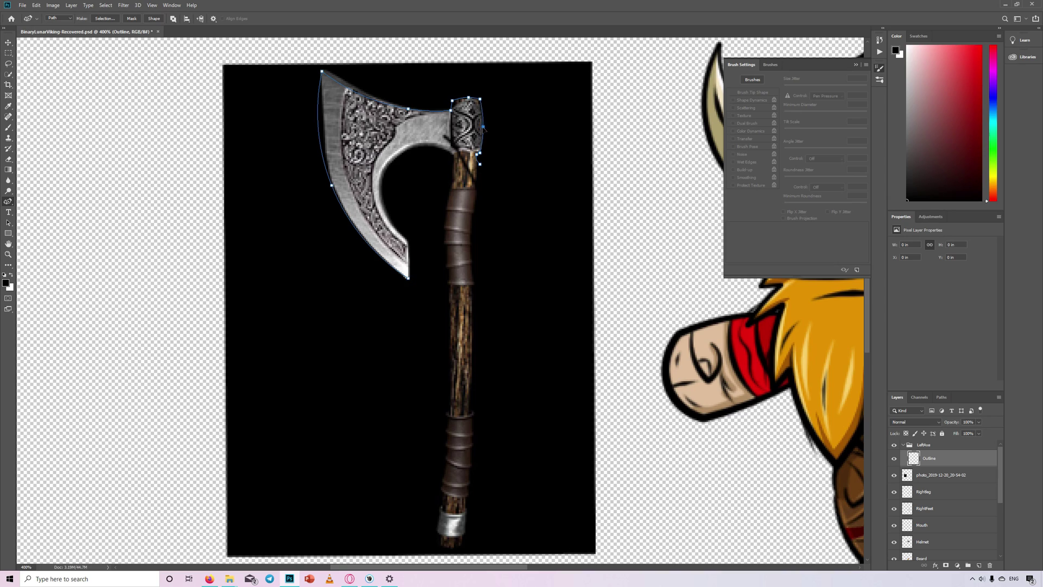
# Step: Trace the axe handle down both sides, adjust its curve points to the photo, and stroke the axe path in black
pyautogui.moveTo(474, 243); pyautogui.dragTo(470, 243)
pyautogui.click(465, 544)
pyautogui.click(473, 405)
pyautogui.click(443, 247)
pyautogui.click(453, 156)
pyautogui.moveTo(450, 365); pyautogui.dragTo(450, 363)
pyautogui.moveTo(446, 291); pyautogui.dragTo(449, 292)
pyautogui.moveTo(444, 248); pyautogui.dragTo(446, 247)
pyautogui.rightClick(403, 214)
pyautogui.click(425, 286)
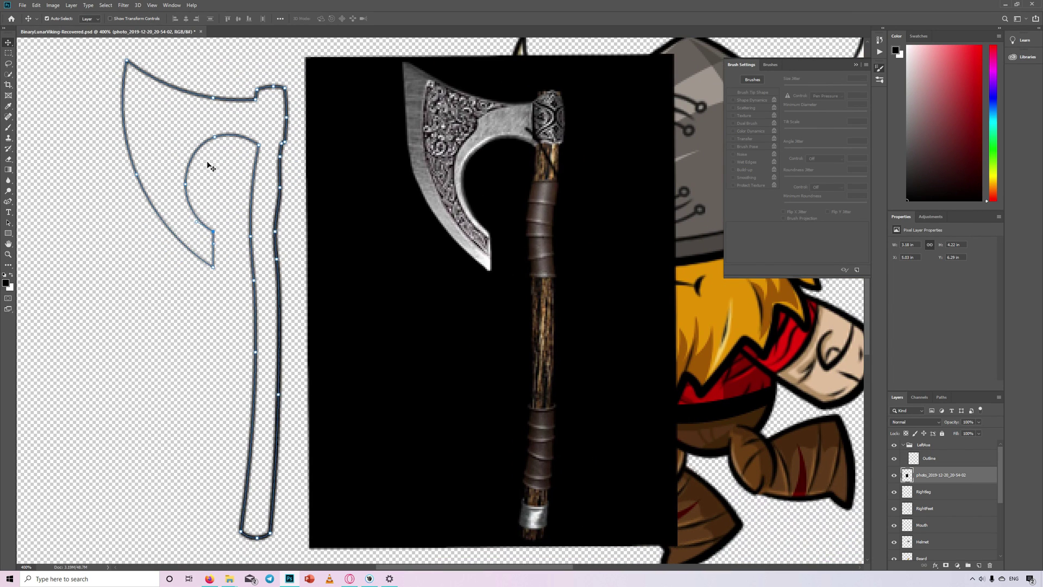
# Step: Add a layer named FillWood below the axe's Outline and fill the axe path with brown
pyautogui.hotkey('ctrl', 'shift', 'alt', 'n')
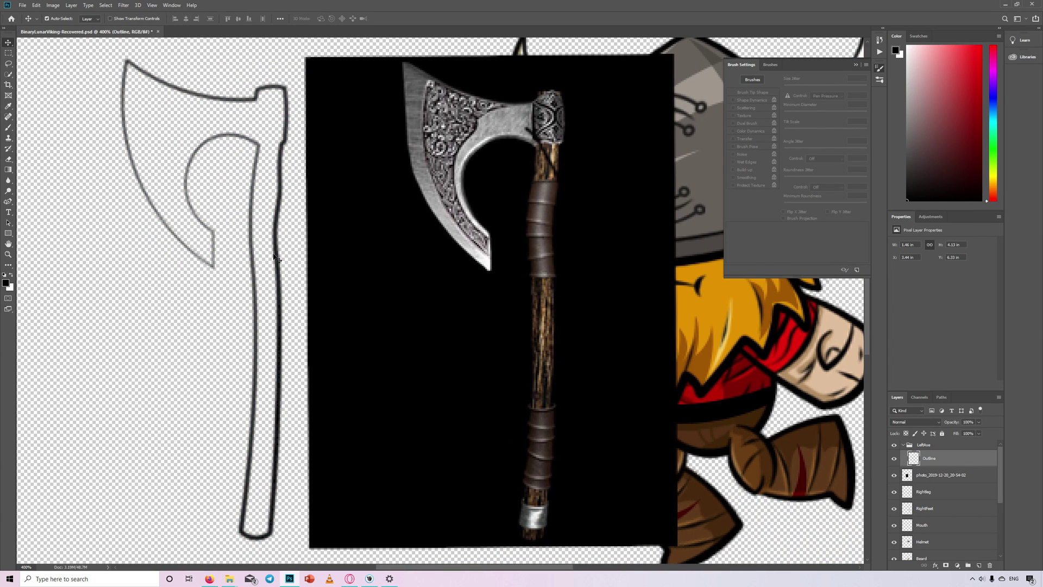
pyautogui.click(8, 127)
pyautogui.doubleClick(930, 475)
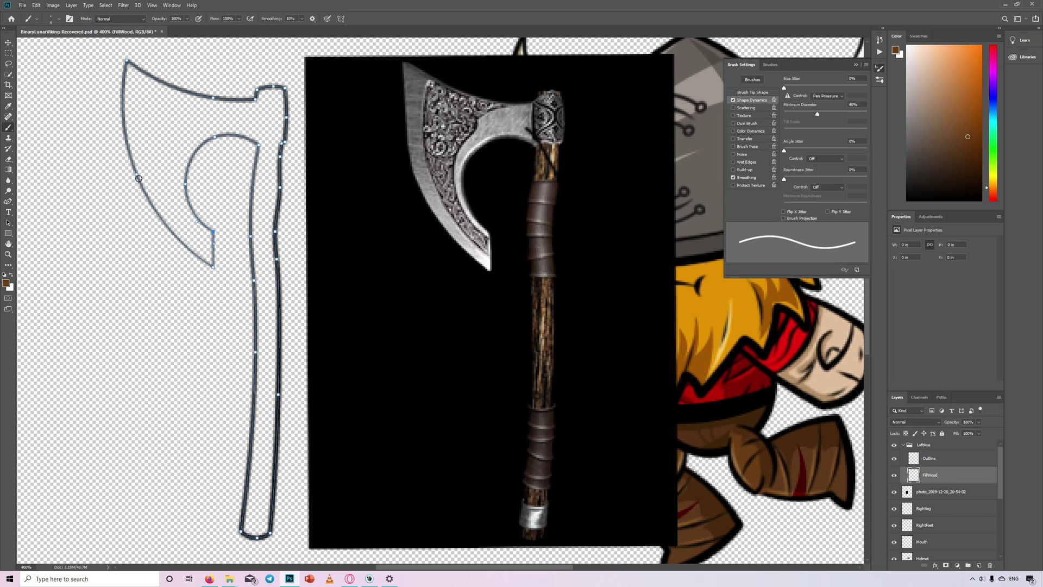
pyautogui.click(563, 165)
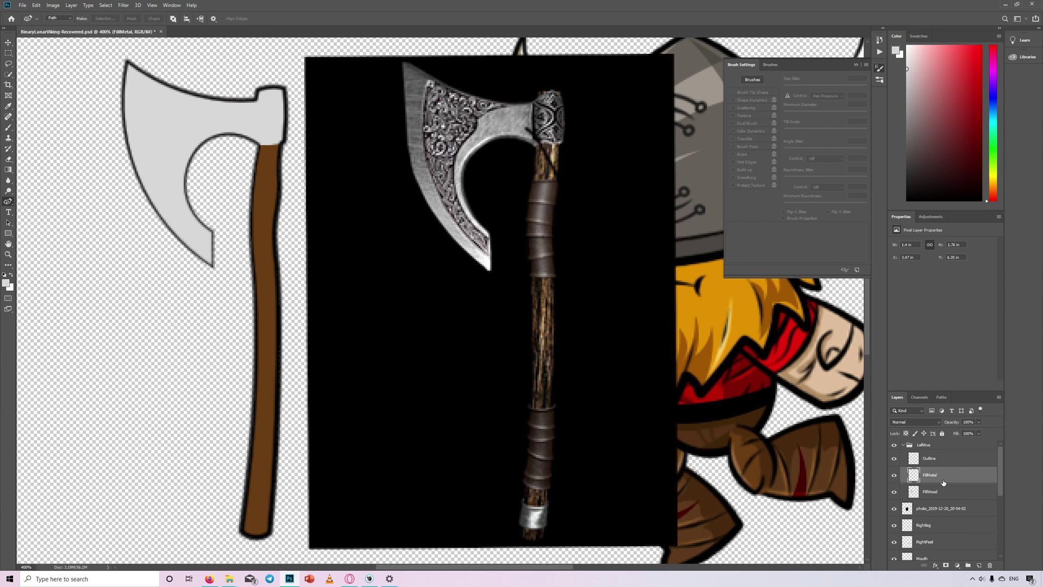
# Step: Add a Details layer above FillMetal and trace a curved bevel line along the axe blade's cutting edge
pyautogui.click(929, 491)
pyautogui.click(929, 477)
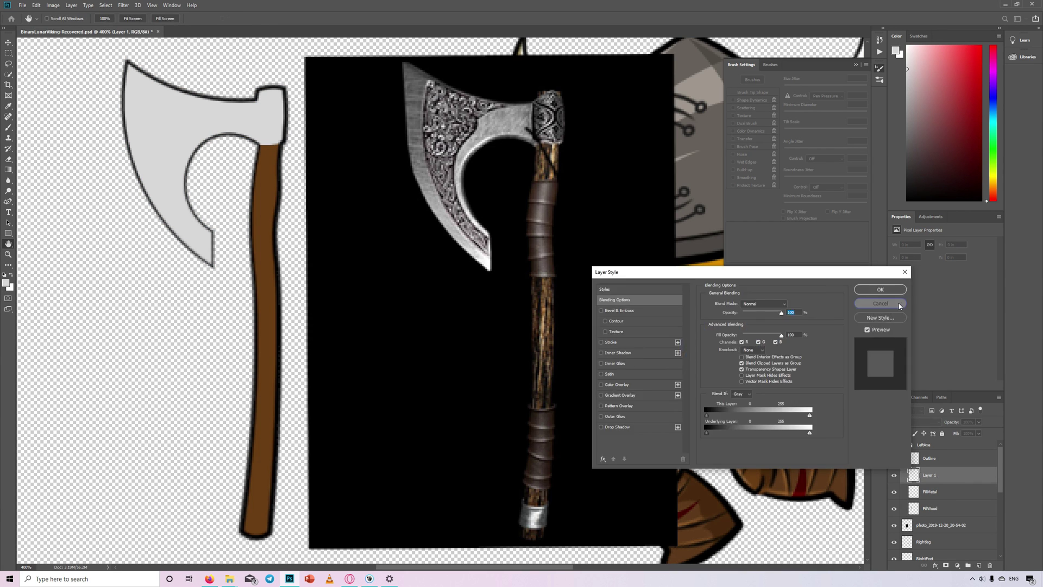
pyautogui.click(897, 304)
pyautogui.click(202, 246)
pyautogui.click(131, 71)
pyautogui.moveTo(175, 181); pyautogui.dragTo(152, 181)
# Step: Reset the foreground color to black and stroke the blade's bevel line with the brush
pyautogui.rightClick(167, 211)
pyautogui.press('d')
pyautogui.press('b')
pyautogui.click(47, 18)
pyautogui.press('p')
pyautogui.rightClick(166, 211)
pyautogui.click(201, 278)
pyautogui.click(568, 187)
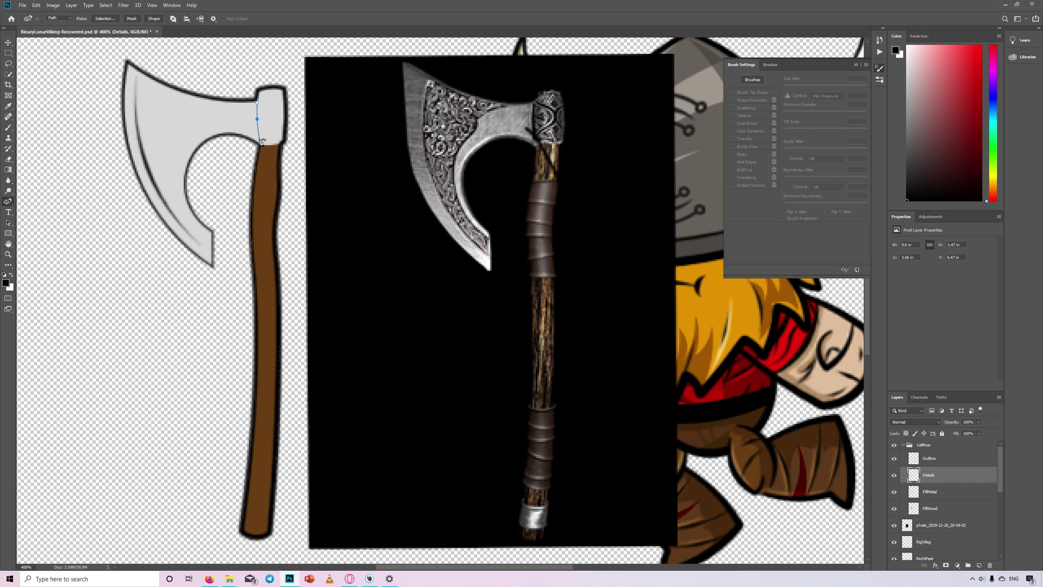
# Step: Draw curved leather-wrap lines across the upper grip of the axe handle and stroke them in black
pyautogui.click(252, 196)
pyautogui.click(280, 191)
pyautogui.rightClick(266, 197)
pyautogui.click(301, 265)
pyautogui.click(567, 186)
pyautogui.click(252, 213)
pyautogui.click(280, 210)
pyautogui.moveTo(266, 212); pyautogui.dragTo(266, 216)
pyautogui.click(275, 239)
pyautogui.rightClick(270, 239)
pyautogui.click(304, 306)
pyautogui.click(567, 187)
pyautogui.click(255, 261)
pyautogui.click(274, 259)
pyautogui.rightClick(270, 261)
pyautogui.click(304, 328)
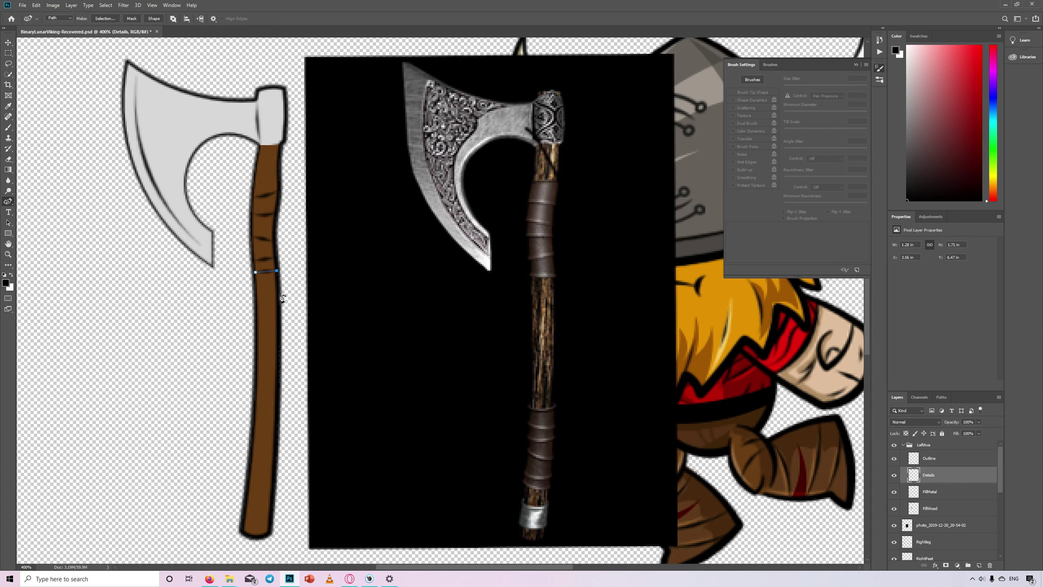
# Step: Stroke black wrap lines across the lower grip of the axe handle on the Details layer
pyautogui.rightClick(268, 483)
pyautogui.click(301, 356)
pyautogui.rightClick(269, 502)
pyautogui.click(304, 374)
pyautogui.click(568, 186)
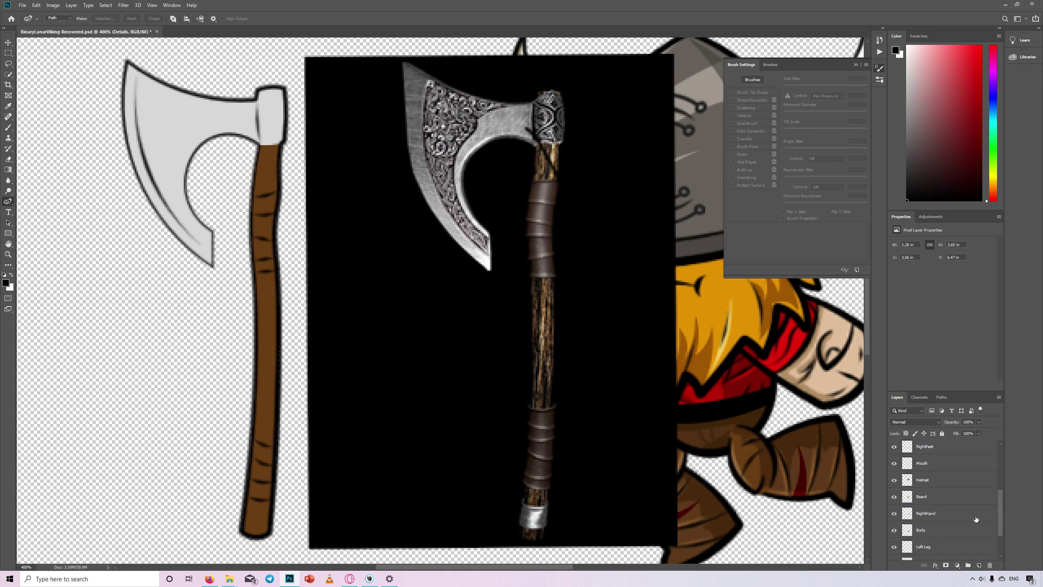
# Step: Trace the lower grip on the FillWood layer and fill it with a darker brown
pyautogui.click(940, 504)
pyautogui.click(247, 495)
pyautogui.click(254, 439)
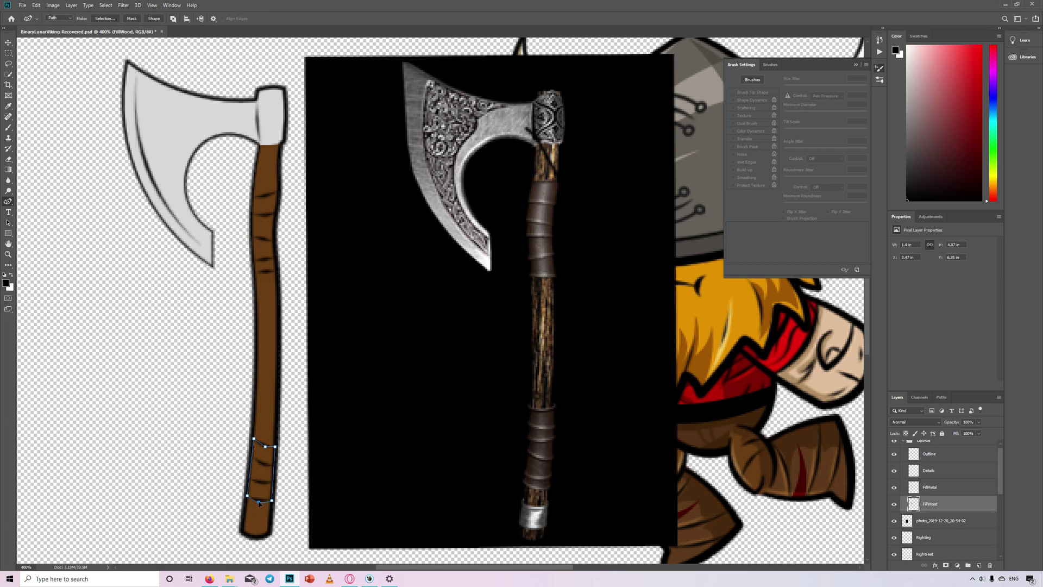
pyautogui.click(6, 282)
pyautogui.click(482, 217)
pyautogui.rightClick(270, 449)
pyautogui.click(300, 313)
pyautogui.click(535, 194)
# Step: Trace the upper grip of the axe handle on the FillWood layer and fill it with dark brown
pyautogui.click(255, 272)
pyautogui.click(277, 272)
pyautogui.click(274, 230)
pyautogui.rightClick(280, 227)
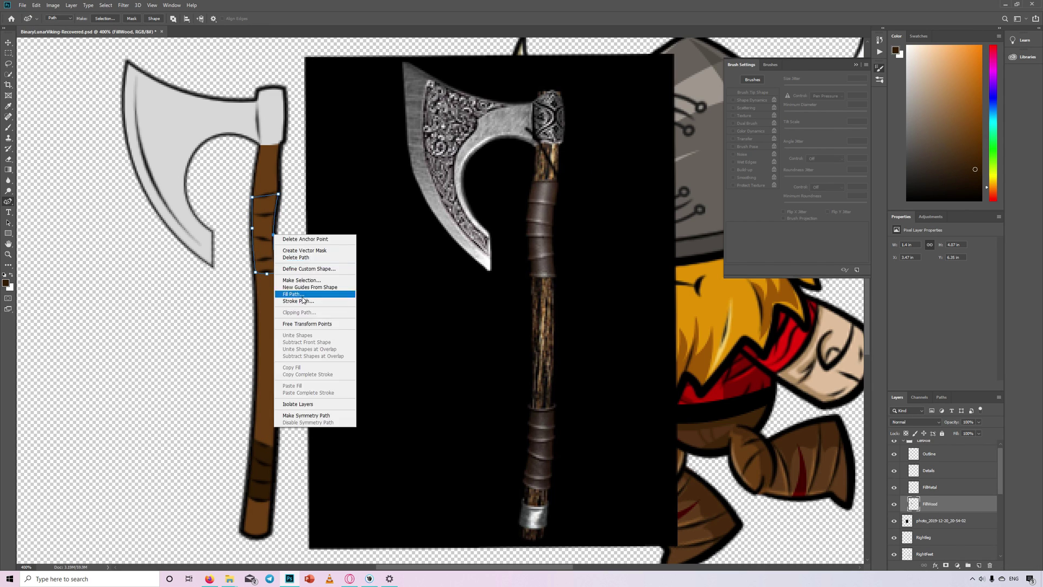
pyautogui.click(296, 296)
pyautogui.press('Return')
# Step: Add a new layer named Shadows and place it between the Details and FillMetal layers
pyautogui.click(945, 470)
pyautogui.click(978, 565)
pyautogui.doubleClick(930, 470)
pyautogui.write('Shadows')
pyautogui.moveTo(936, 471); pyautogui.dragTo(936, 497)
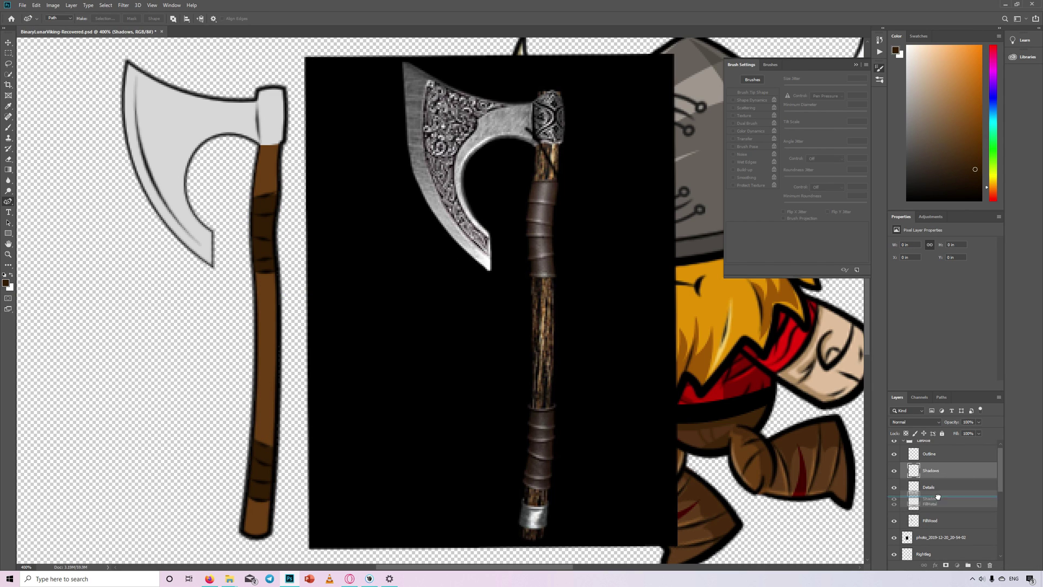
# Step: Choose a lighter brown foreground color and brush tonal strips along the axe handle on the Shadows layer
pyautogui.click(6, 283)
pyautogui.click(386, 292)
pyautogui.click(482, 217)
pyautogui.click(9, 128)
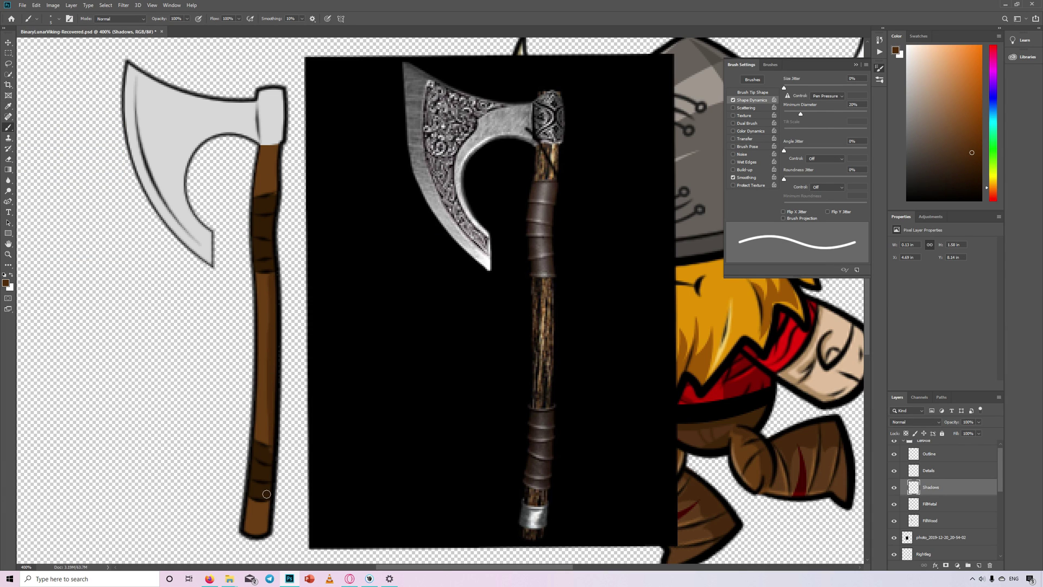
# Step: Paint a black accent line on the handle just below the axe head on the Details layer
pyautogui.click(929, 471)
pyautogui.press('d')
pyautogui.moveTo(275, 159); pyautogui.dragTo(280, 143)
# Step: Pick a brown foreground color and brush shading onto the wood below the axe head on the Shadows layer
pyautogui.click(6, 282)
pyautogui.click(272, 305)
pyautogui.click(482, 217)
pyautogui.click(945, 486)
pyautogui.scroll(1, 955, 511)
pyautogui.click(269, 150)
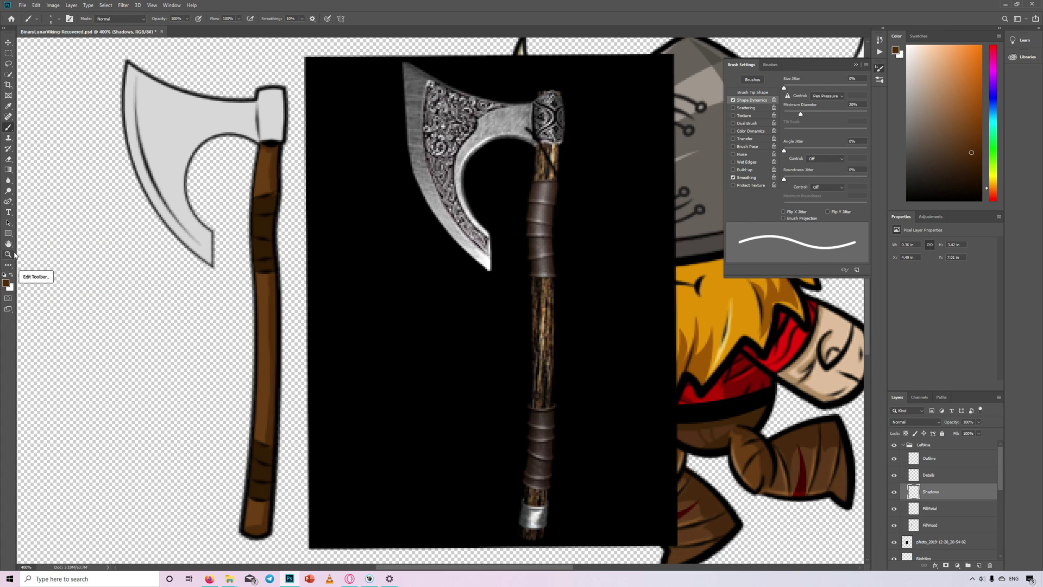
# Step: Pick a light grey foreground color and brush shading onto the metal socket of the axe head
pyautogui.click(5, 282)
pyautogui.click(297, 247)
pyautogui.click(482, 218)
pyautogui.moveTo(279, 92); pyautogui.dragTo(278, 139)
# Step: Set the foreground color to near-white f5f5f5 and brush highlights along the axe blade's cutting edge
pyautogui.click(5, 282)
pyautogui.click(297, 231)
pyautogui.click(482, 218)
pyautogui.click(5, 283)
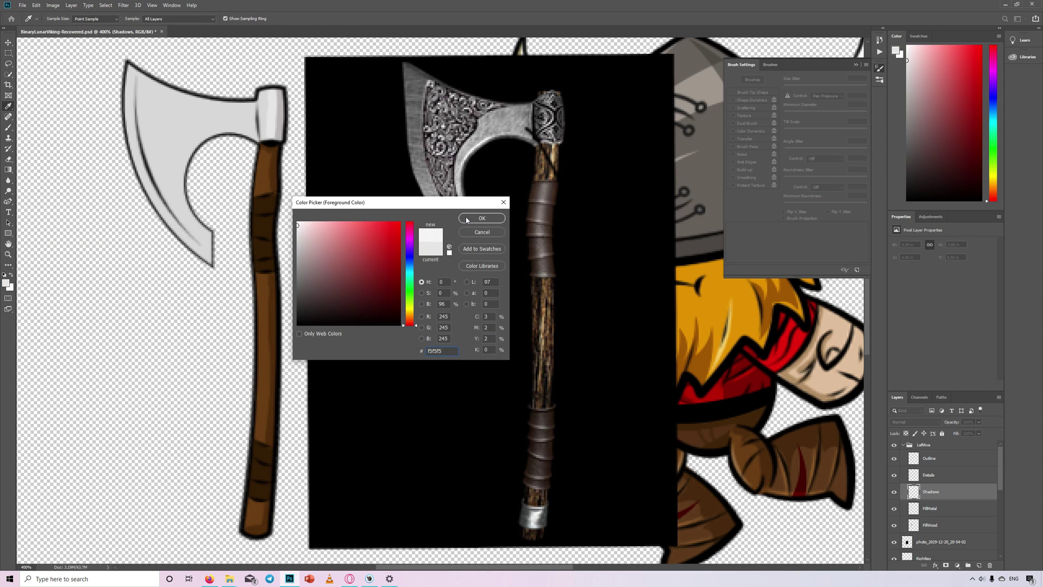
pyautogui.click(465, 216)
# Step: Delete the reference axe photo layer and merge the axe's layers into a single layer
pyautogui.press('v')
pyautogui.click(480, 173)
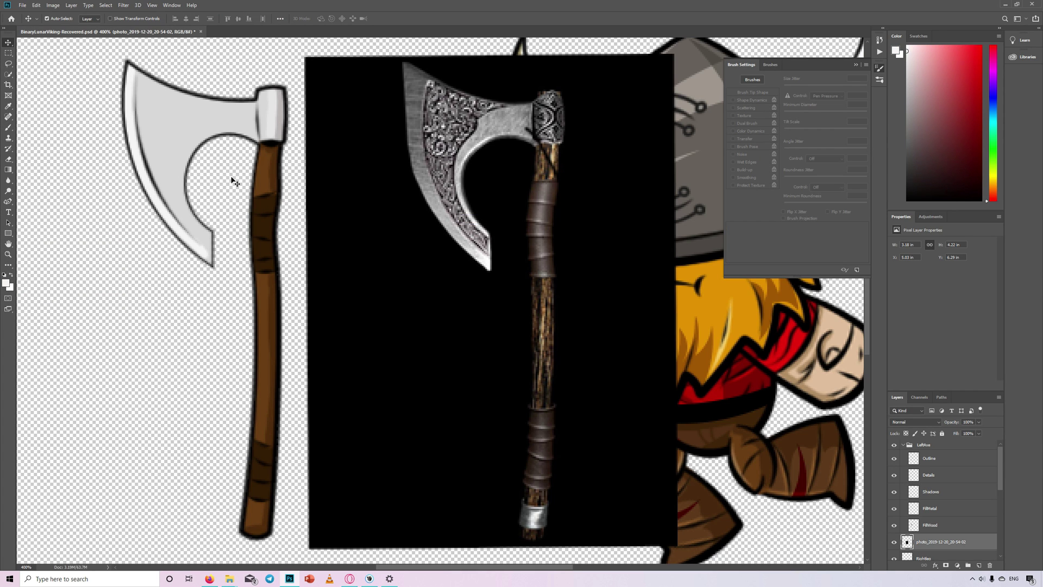
pyautogui.press('Delete')
pyautogui.hotkey('ctrl', 'e')
# Step: Move and rotate the axe into the character's left hand behind the fist, and duplicate it as RightAxe
pyautogui.moveTo(261, 217); pyautogui.dragTo(499, 167)
pyautogui.moveTo(943, 447); pyautogui.dragTo(942, 551)
pyautogui.hotkey('ctrl', '-')
pyautogui.hotkey('ctrl', 't')
pyautogui.moveTo(516, 454); pyautogui.dragTo(577, 416)
pyautogui.moveTo(487, 248); pyautogui.dragTo(482, 293)
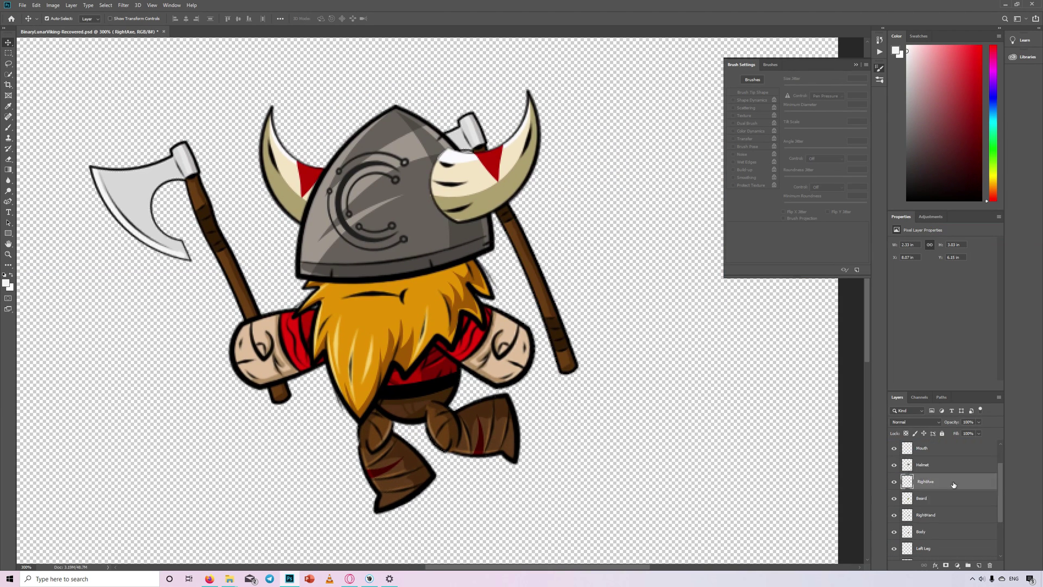
# Step: Mirror the RightAxe layer horizontally, then rotate and position it at the character's right hand
pyautogui.hotkey('ctrl', 't')
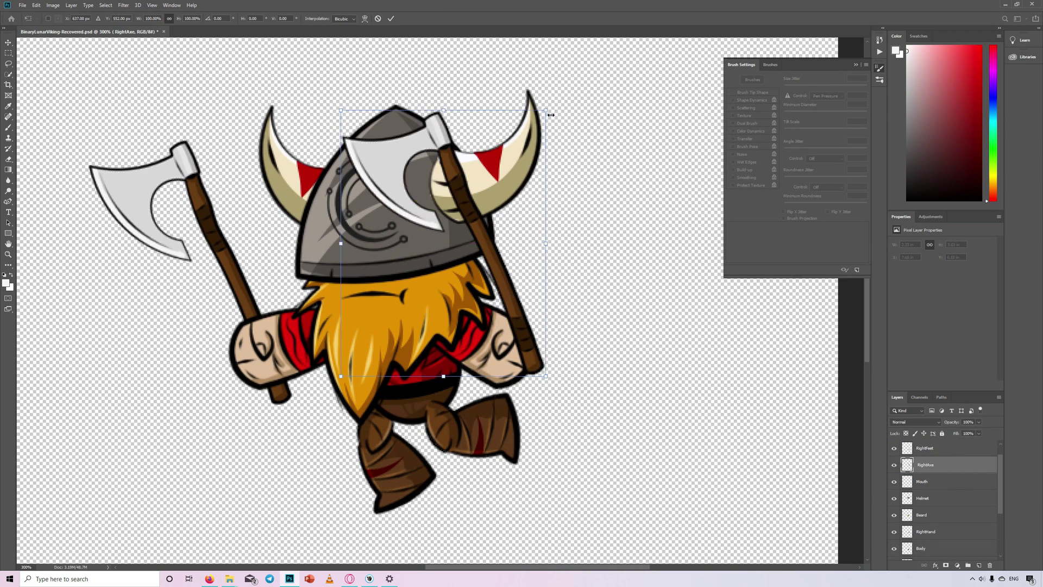
pyautogui.moveTo(510, 185); pyautogui.dragTo(573, 186)
pyautogui.moveTo(609, 97); pyautogui.dragTo(689, 235)
pyautogui.press('Return')
# Step: Rearrange the layer stack so that RightAxe sits between the Mouth and Helmet layers
pyautogui.moveTo(936, 464); pyautogui.dragTo(936, 537)
pyautogui.moveTo(944, 499)
pyautogui.mouseDown()
pyautogui.moveTo(944, 535)
pyautogui.moveTo(944, 494)
pyautogui.mouseUp()
pyautogui.scroll(-1, 944, 504)
pyautogui.moveTo(944, 531)
pyautogui.mouseDown()
pyautogui.moveTo(941, 477)
pyautogui.moveTo(936, 541)
pyautogui.mouseUp()
pyautogui.moveTo(938, 514); pyautogui.dragTo(938, 535)
pyautogui.moveTo(940, 482)
pyautogui.mouseDown()
pyautogui.moveTo(942, 503)
pyautogui.moveTo(945, 482)
pyautogui.mouseUp()
pyautogui.moveTo(944, 482); pyautogui.dragTo(945, 518)
pyautogui.moveTo(945, 532); pyautogui.dragTo(946, 481)
pyautogui.scroll(-2, 936, 531)
pyautogui.scroll(2, 936, 530)
pyautogui.moveTo(937, 531); pyautogui.dragTo(957, 474)
pyautogui.click(675, 291)
# Step: Crop the canvas tightly around the viking character and both axes
pyautogui.hotkey('ctrl', '-')
pyautogui.hotkey('ctrl', '-')
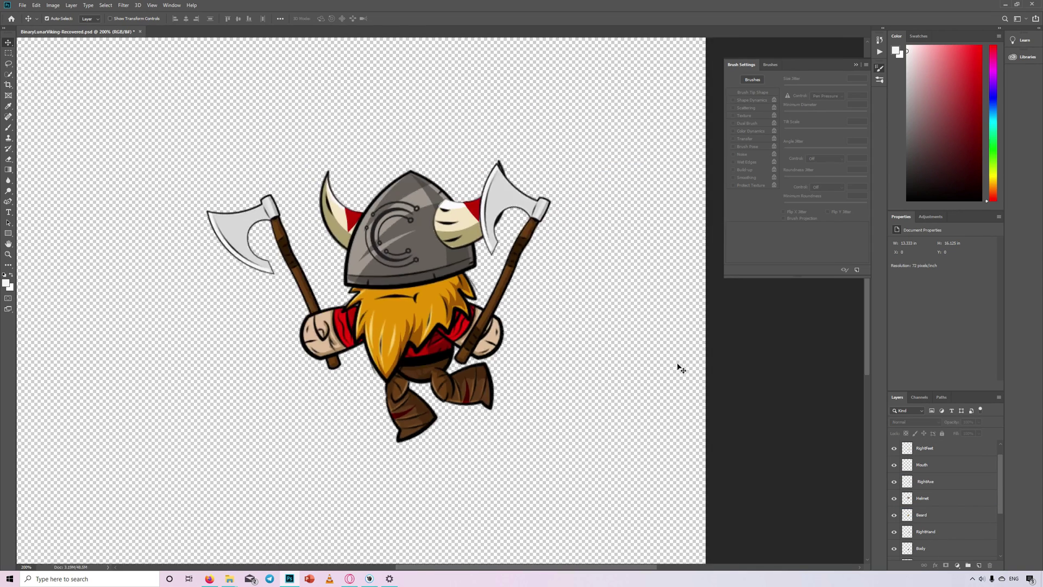
pyautogui.click(4, 85)
pyautogui.moveTo(382, 222); pyautogui.dragTo(559, 382)
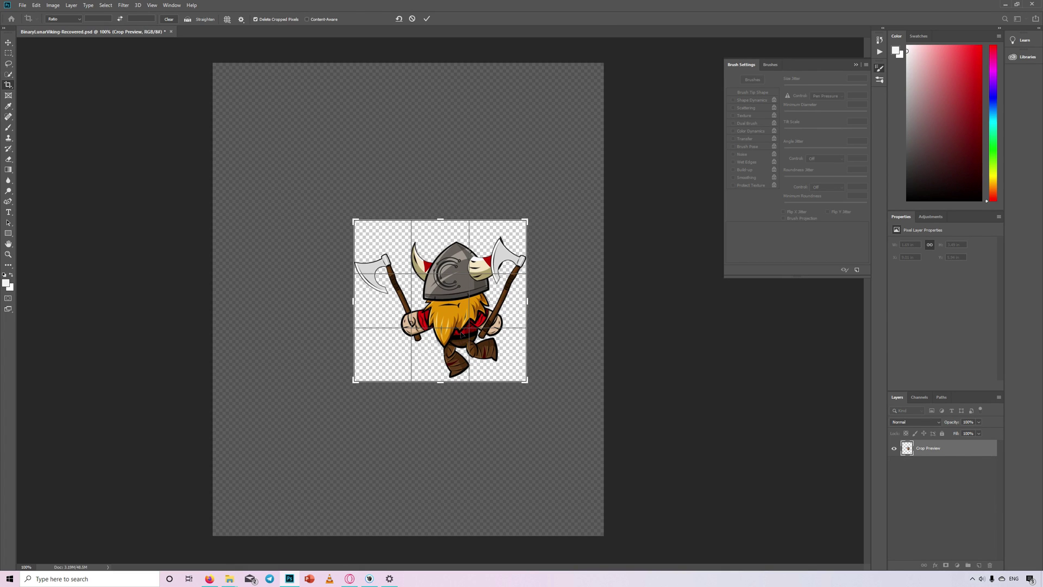
pyautogui.press('Return')
pyautogui.hotkey('ctrl', '+')
pyautogui.scroll(-3, 961, 487)
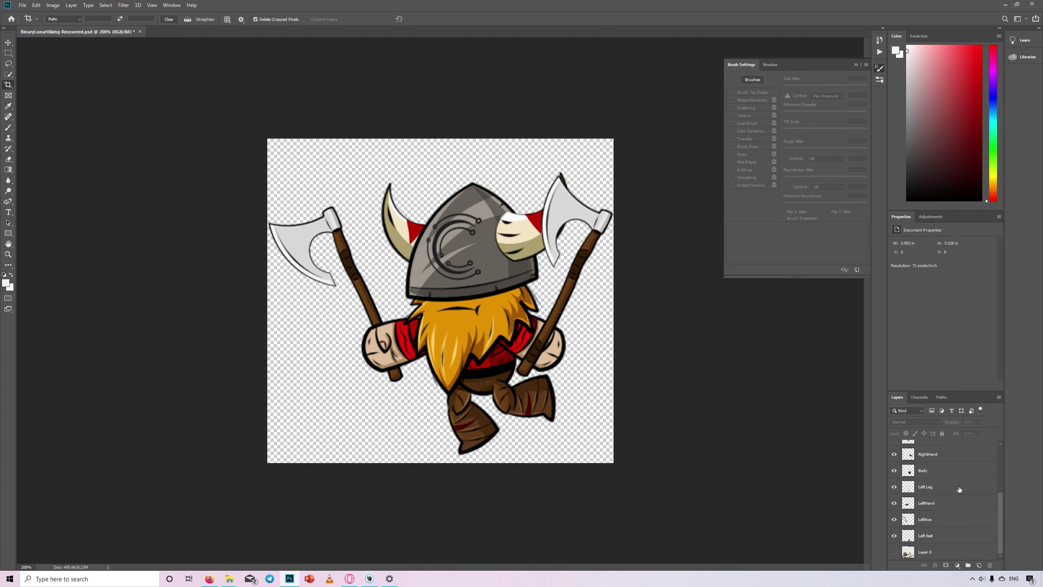
# Step: Save the document as BinaryLunarViking.psb in Large Document Format under F:\Experiments
pyautogui.click(945, 535)
pyautogui.scroll(3, 964, 533)
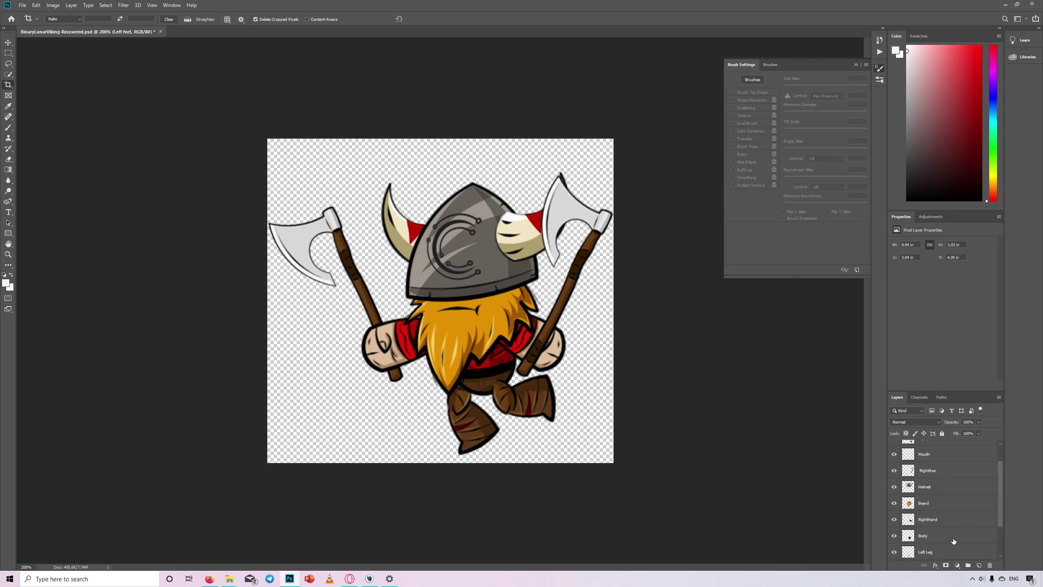
pyautogui.click(22, 5)
pyautogui.click(79, 97)
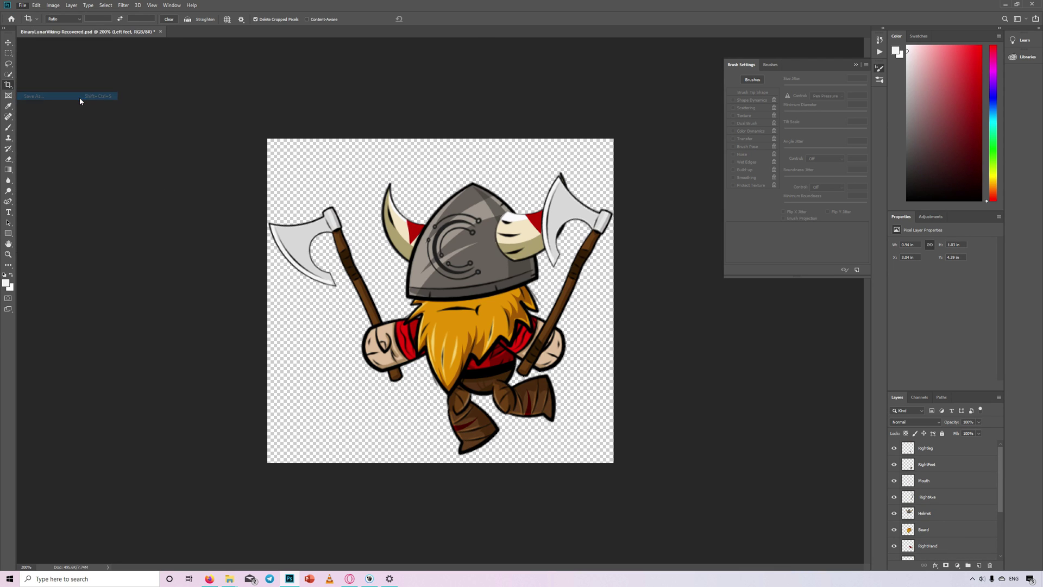
pyautogui.click(113, 262)
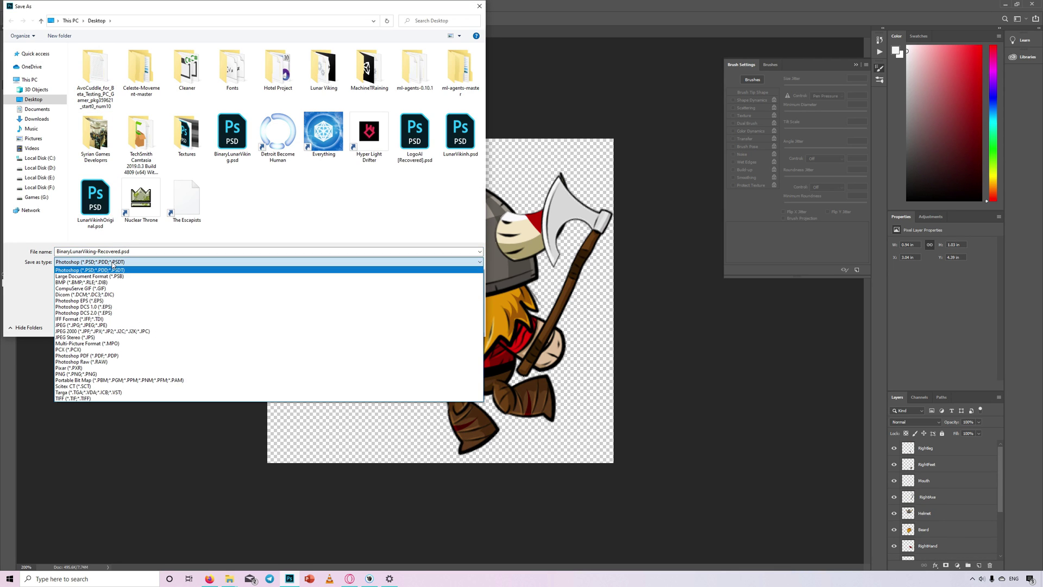
pyautogui.click(109, 276)
pyautogui.click(40, 187)
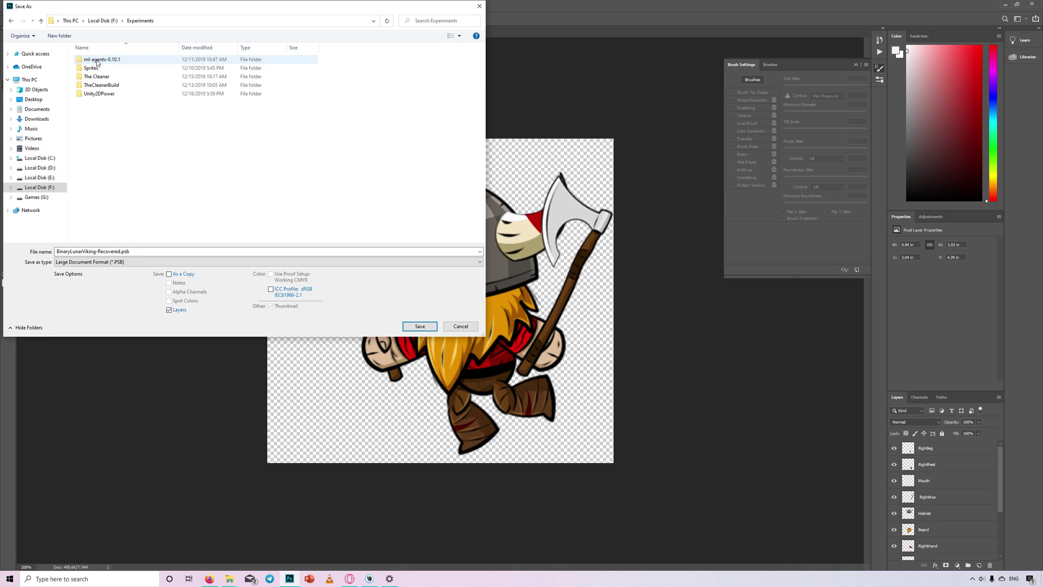
pyautogui.click(119, 251)
pyautogui.press('Return')
pyautogui.press('Return')
# Step: Open Unity Hub and create a 2D project named BinaryLunarViking in F:\Experiments
pyautogui.press('super')
pyautogui.write('unity')
pyautogui.press('Return')
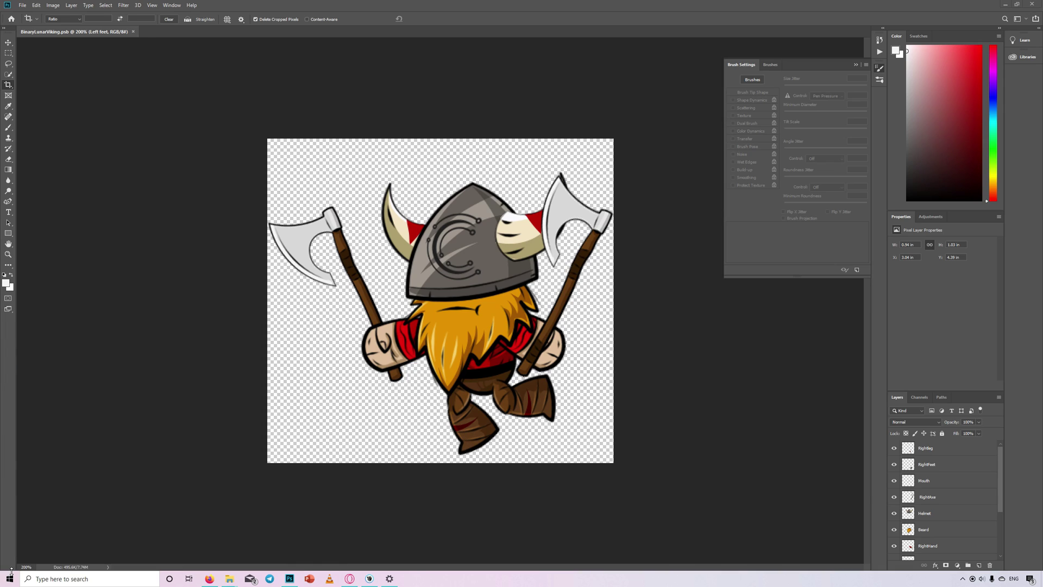
pyautogui.click(861, 311)
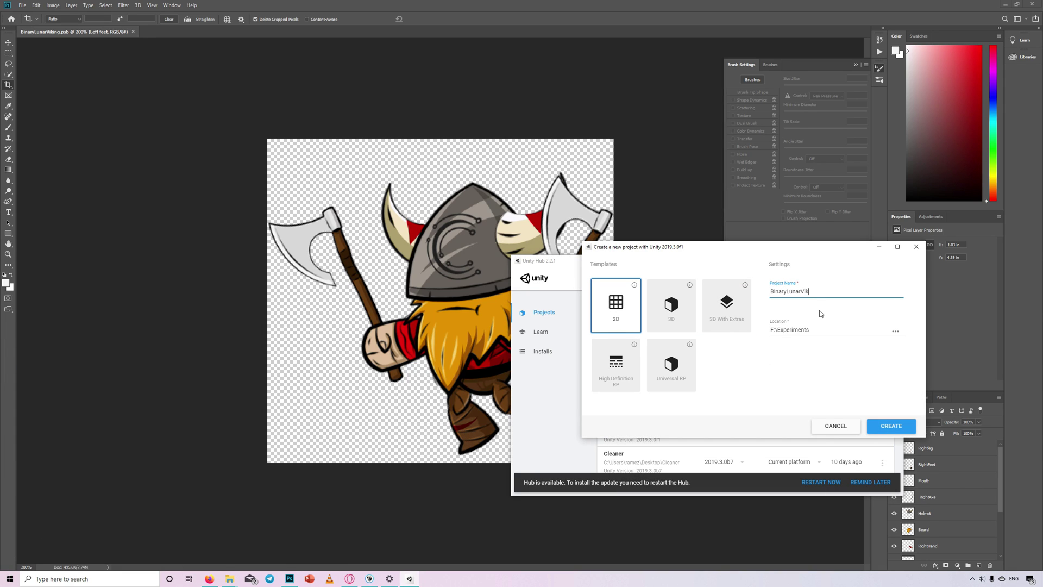
pyautogui.press('Return')
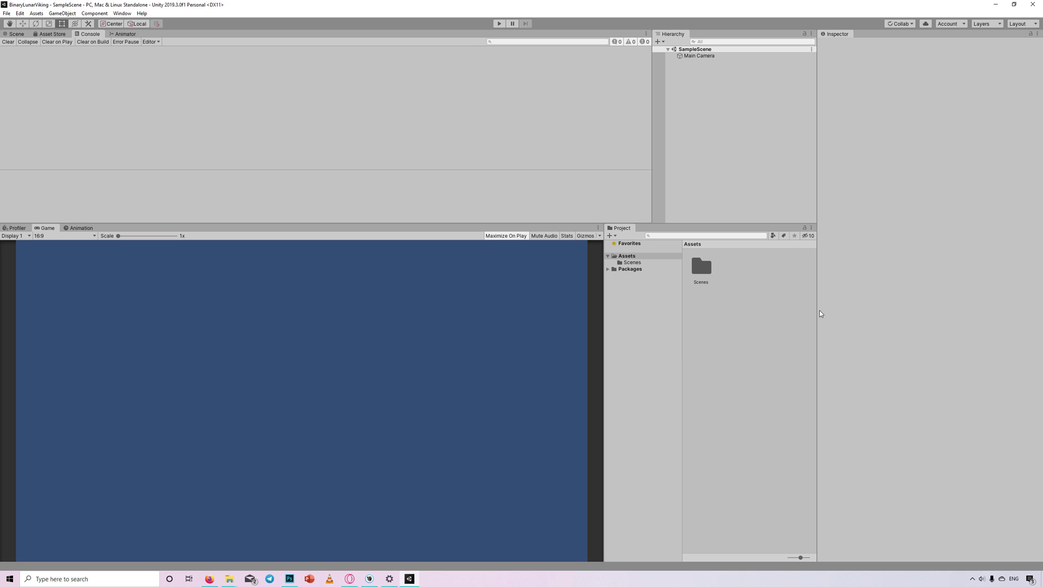
# Step: Refresh the Package Manager's list of all packages, install the 2D PSD Importer package, and close the manager
pyautogui.click(122, 13)
pyautogui.click(145, 66)
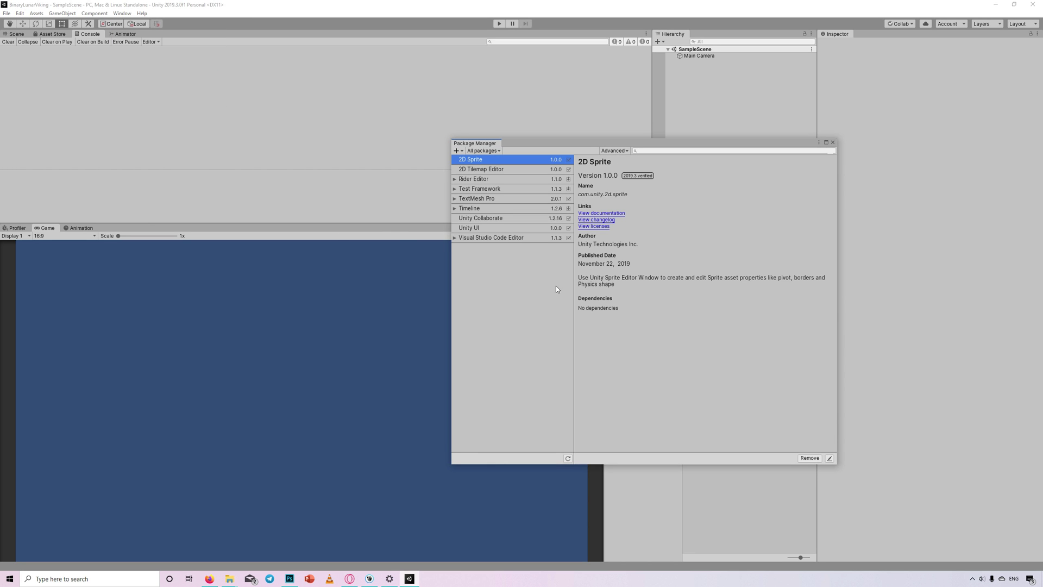
pyautogui.click(567, 459)
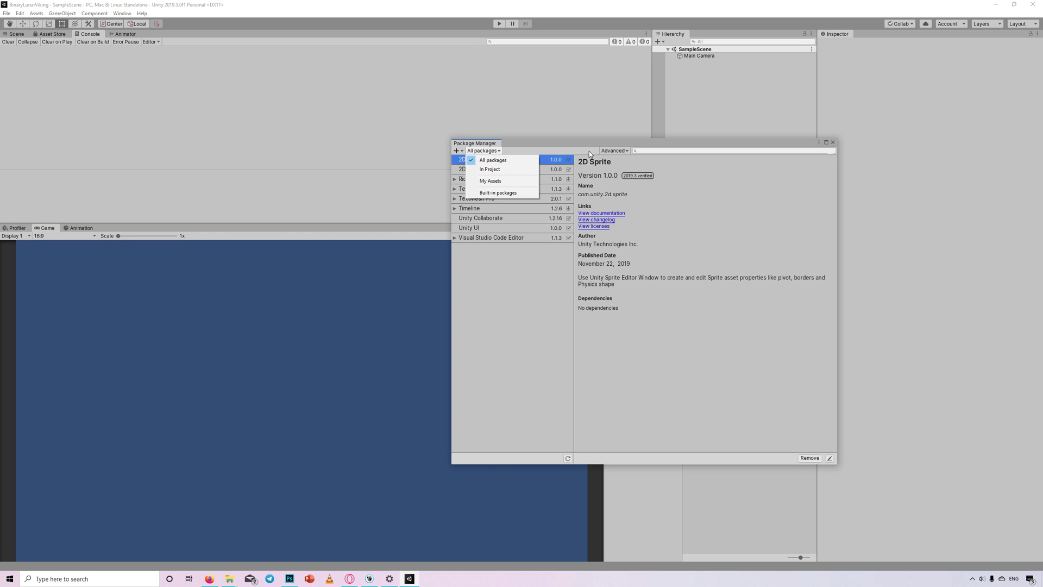
pyautogui.click(493, 160)
pyautogui.click(479, 198)
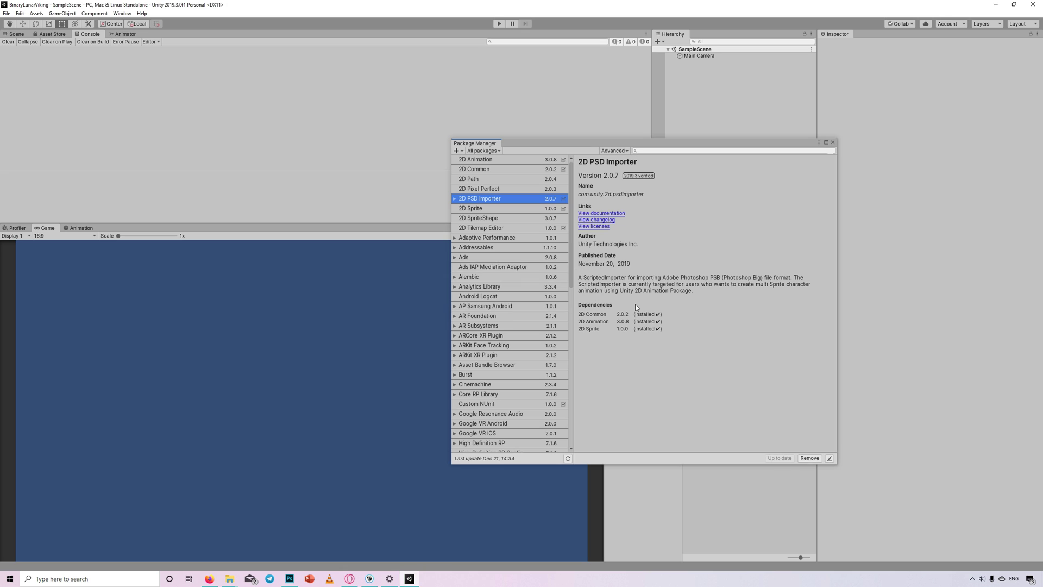
pyautogui.click(832, 142)
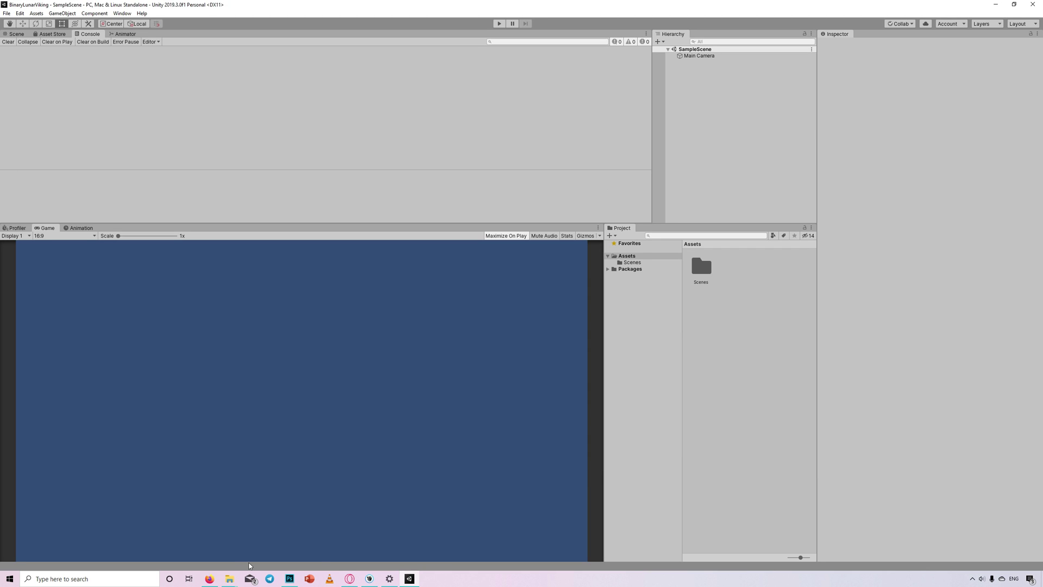
# Step: Import BinaryLunarViking.psb from File Explorer into the Assets folder, and add the character to SampleScene
pyautogui.click(229, 578)
pyautogui.moveTo(163, 113); pyautogui.dragTo(737, 198)
pyautogui.click(229, 578)
pyautogui.click(23, 35)
pyautogui.click(674, 62)
# Step: Examine the character's separate body-part objects in the hierarchy, enlarging the Scene view
pyautogui.click(699, 69)
pyautogui.click(698, 82)
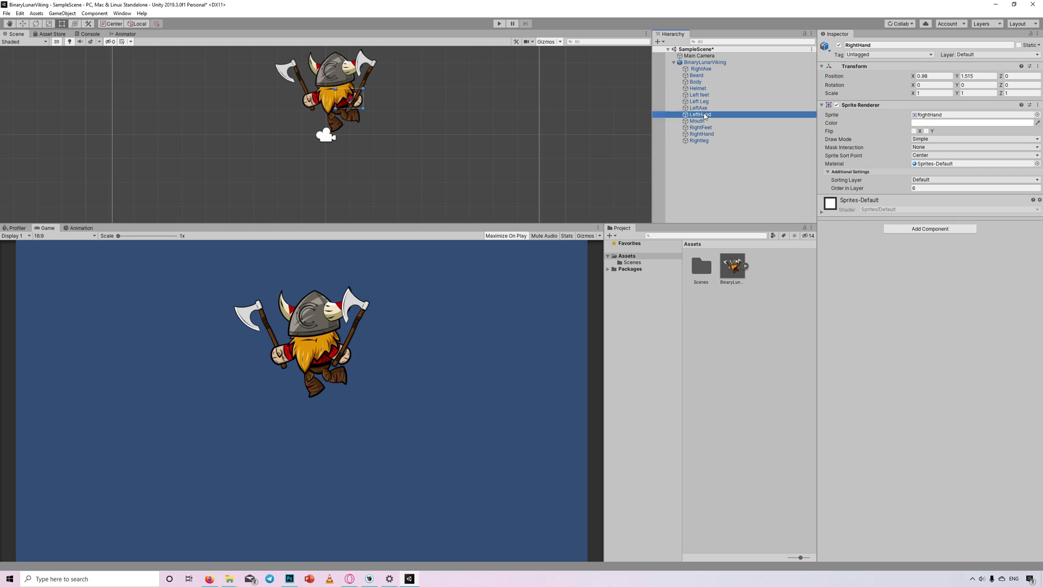
pyautogui.click(705, 62)
pyautogui.moveTo(390, 224); pyautogui.dragTo(390, 280)
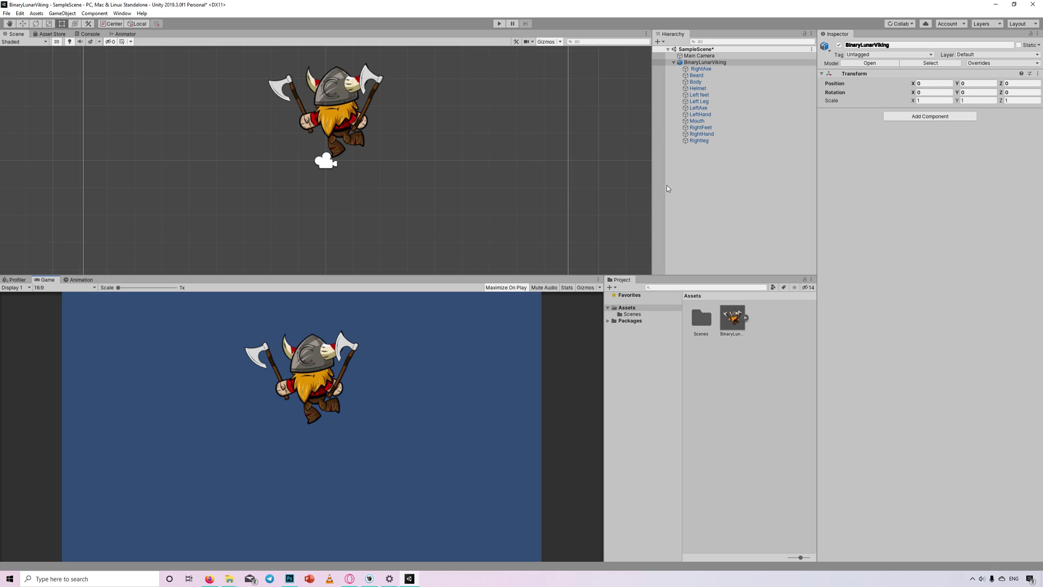
pyautogui.click(706, 69)
pyautogui.click(714, 196)
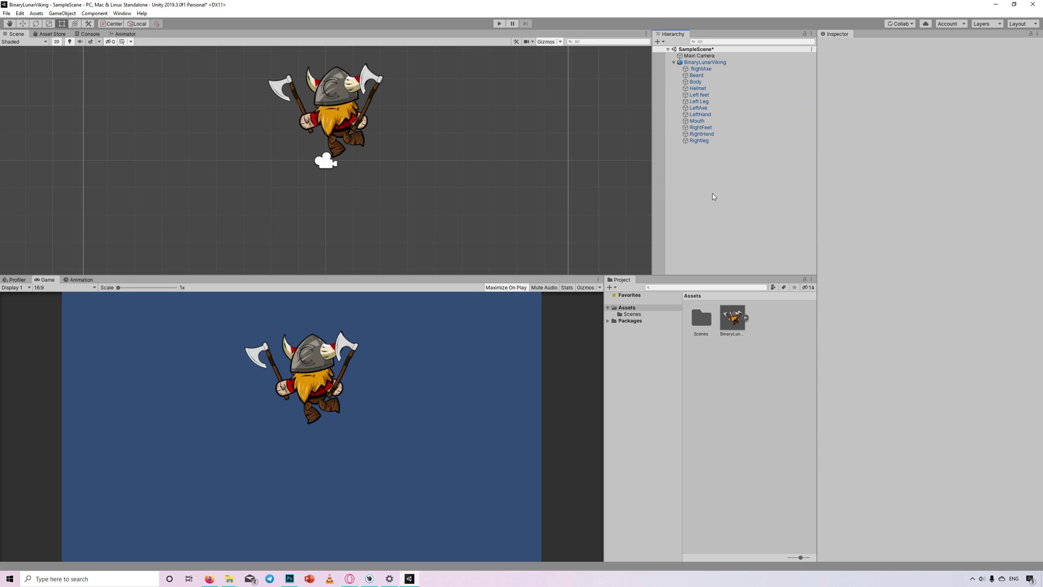